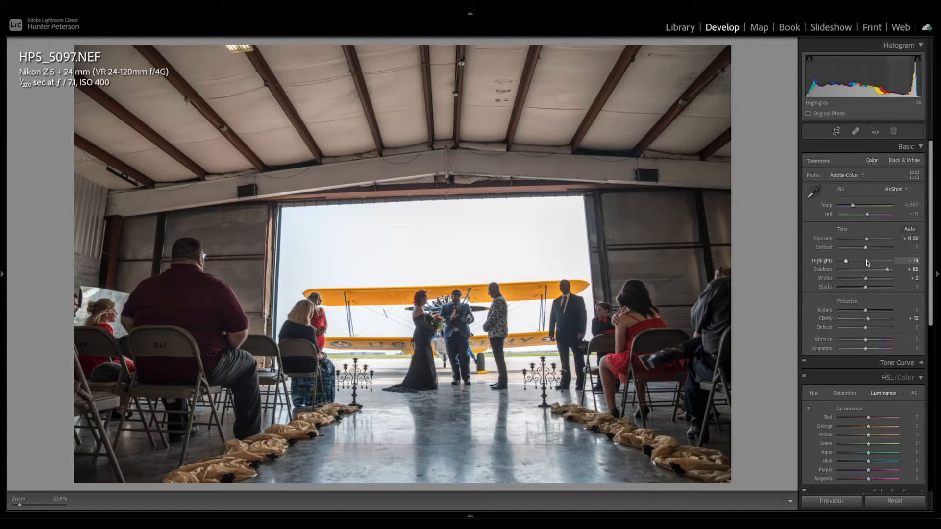
# Return the tone sliders to near neutral: Highlights +2, Shadows +3, Clarity −1 and Exposure −0.05.
pyautogui.click(804, 362)
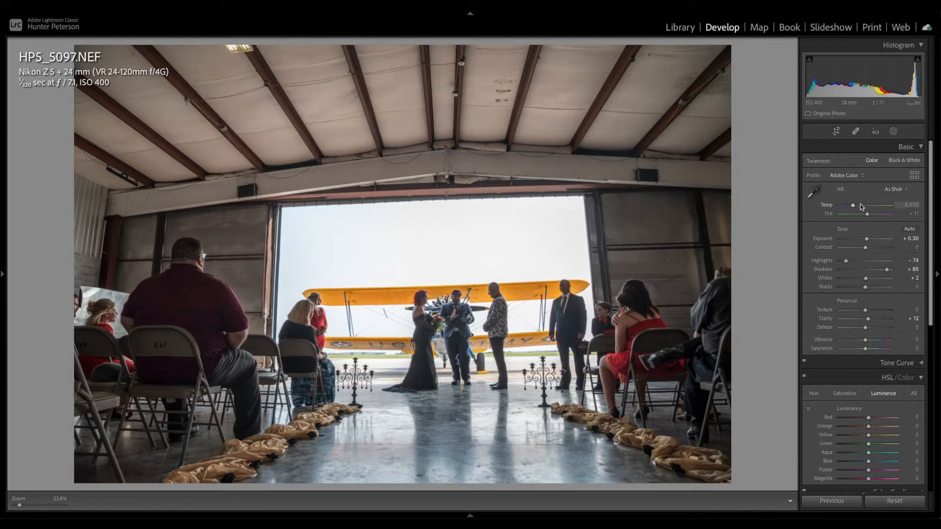
pyautogui.click(865, 260)
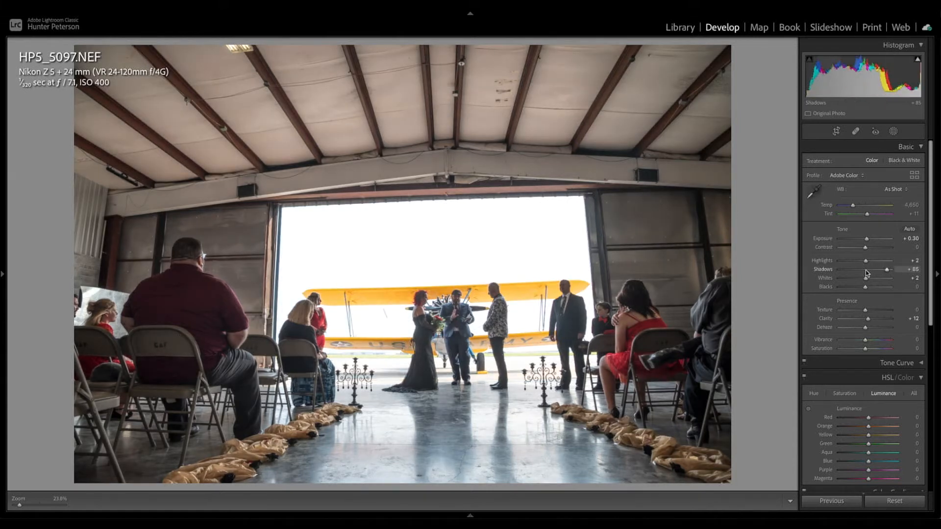
pyautogui.click(866, 273)
pyautogui.click(866, 319)
pyautogui.click(865, 239)
pyautogui.moveTo(866, 240); pyautogui.dragTo(865, 240)
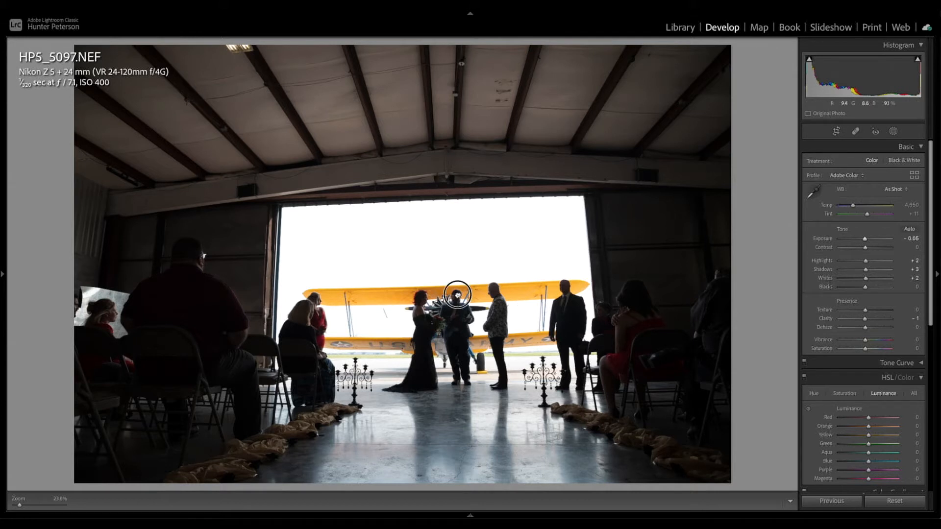
# Examine the silhouetted wedding couple at 100% and check the photo's highlight and shadow clipping using the clipping overlays.
pyautogui.click(456, 292)
pyautogui.scroll(-5, 294, 281)
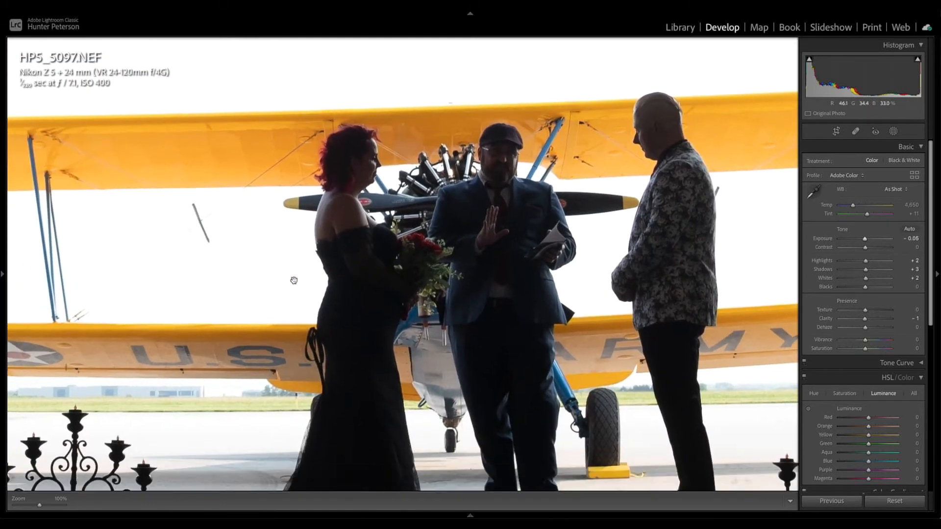
pyautogui.scroll(-2, 228, 297)
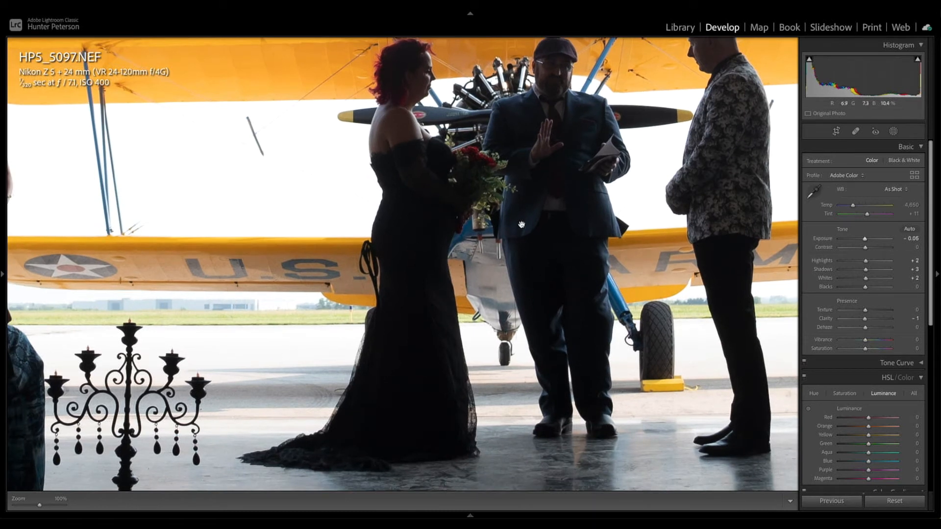
pyautogui.click(917, 59)
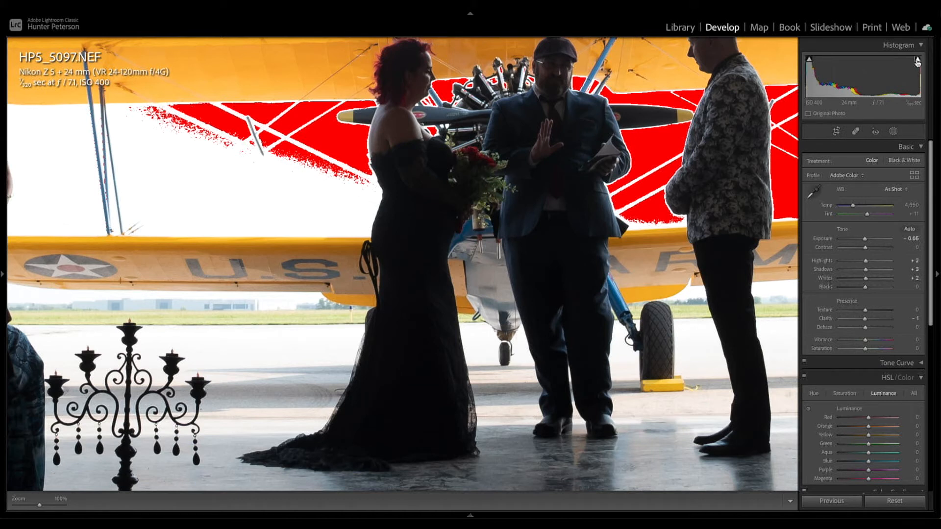
pyautogui.click(683, 135)
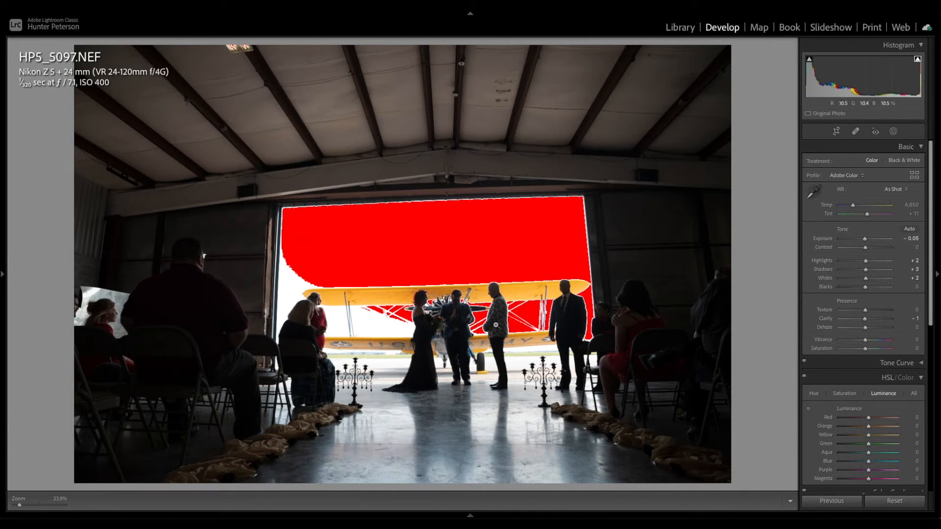
pyautogui.click(809, 60)
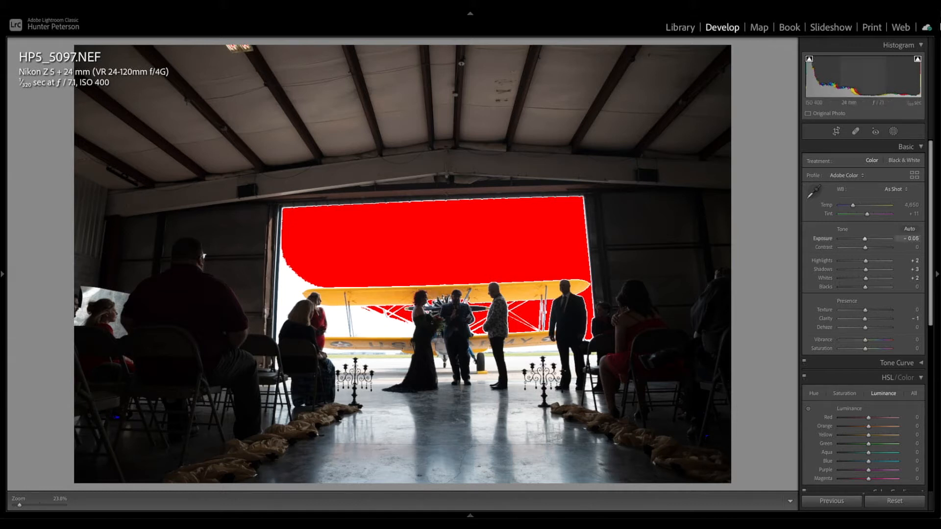
pyautogui.click(917, 60)
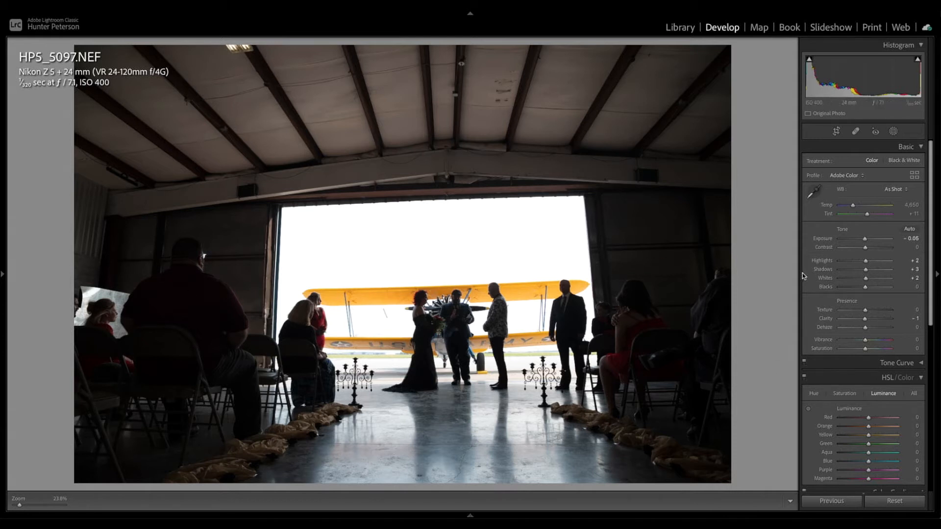
# Raise Shadows to +92 and Exposure to +1.15, and check the candelabra and dress area at 100%.
pyautogui.moveTo(865, 269); pyautogui.dragTo(874, 239)
pyautogui.click(675, 431)
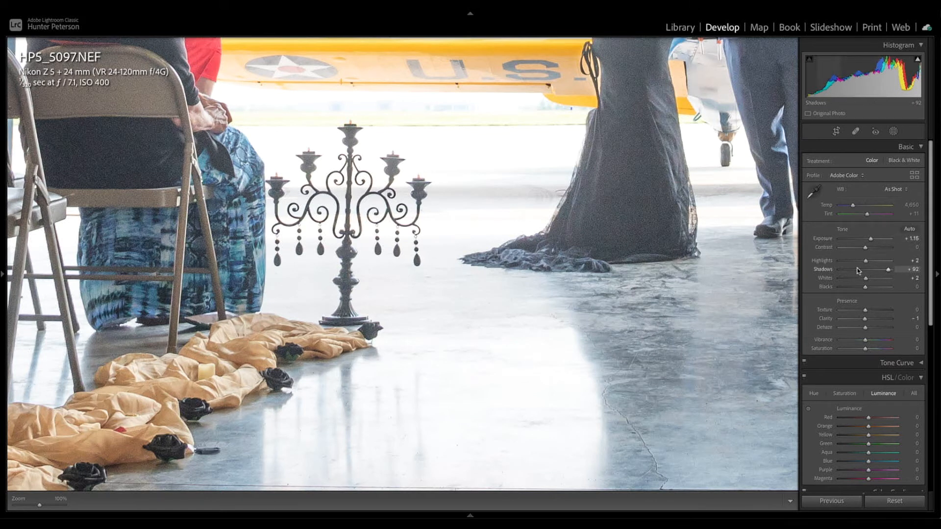
pyautogui.moveTo(320, 266); pyautogui.dragTo(501, 266)
pyautogui.click(320, 266)
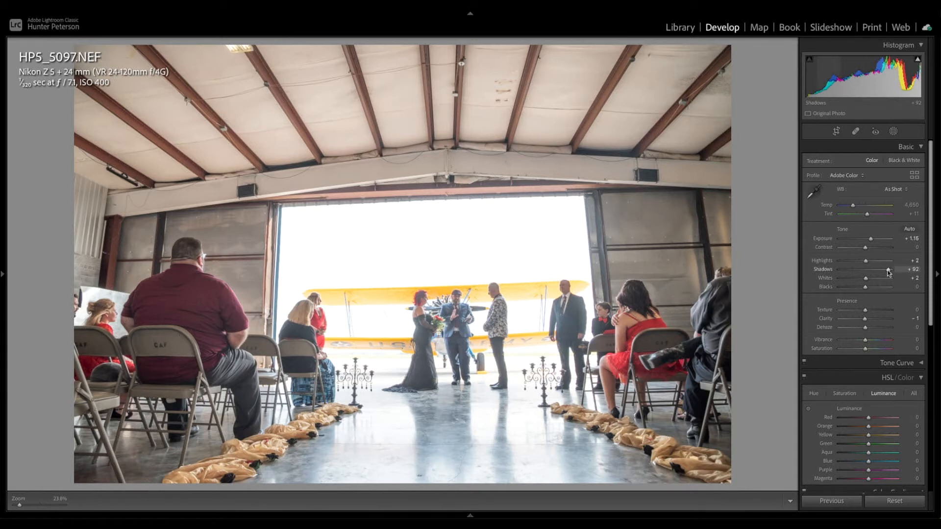
# Set Shadows to −9, Highlights to −100 and Exposure to −1.10, and inspect the sky and airfield behind the couple at 100%.
pyautogui.moveTo(888, 269); pyautogui.dragTo(828, 262)
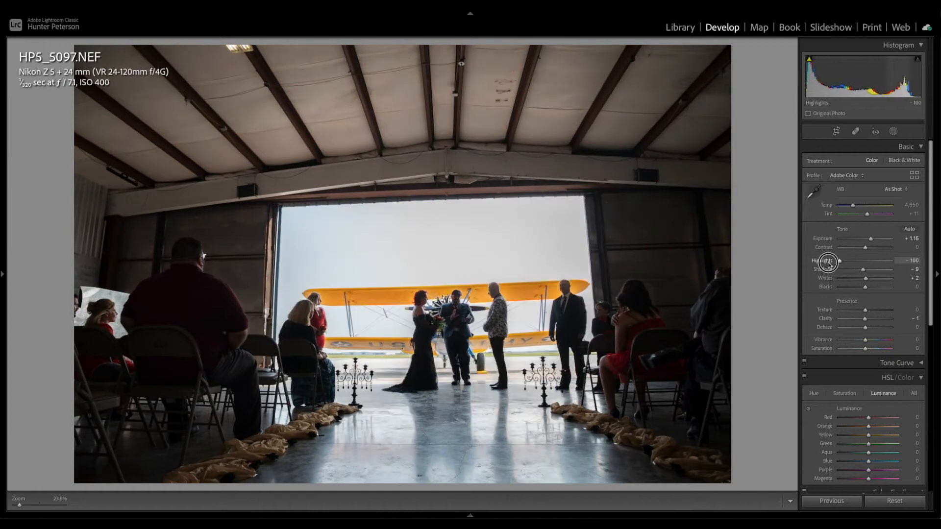
pyautogui.moveTo(872, 240); pyautogui.dragTo(859, 239)
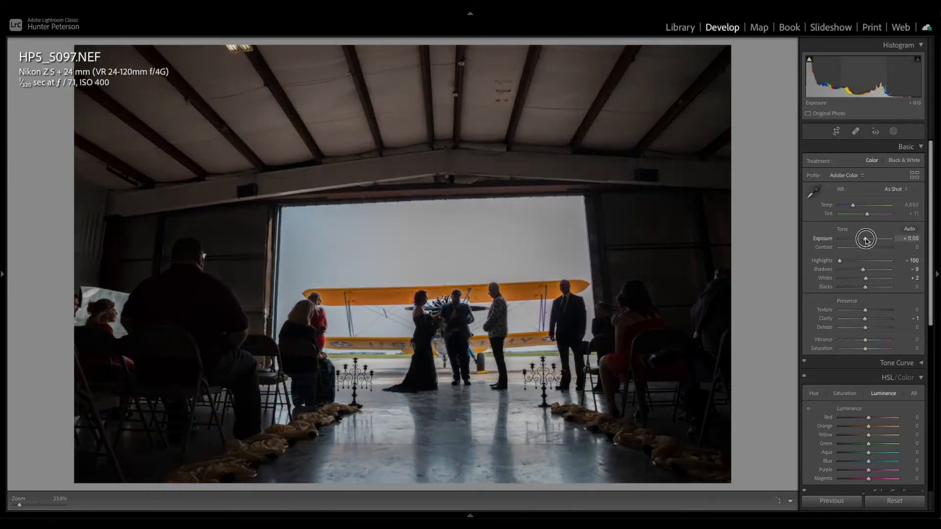
pyautogui.click(579, 245)
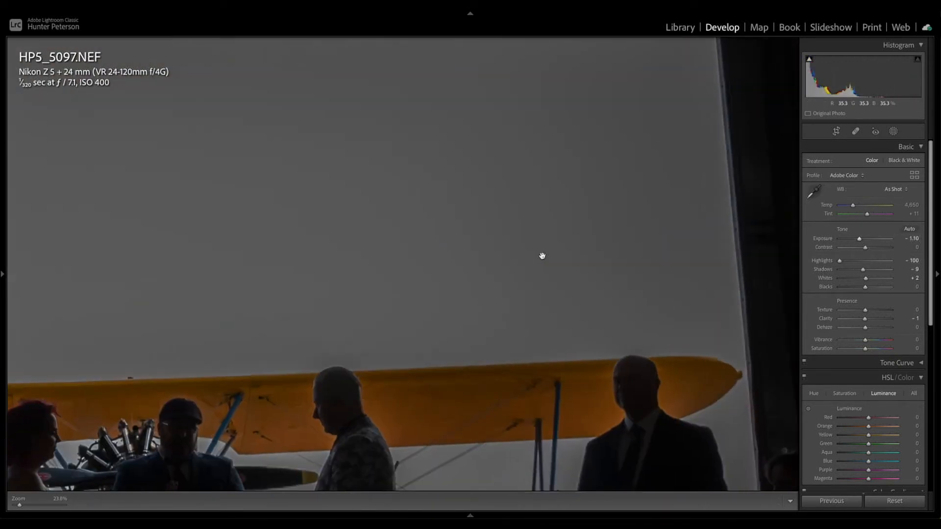
pyautogui.moveTo(444, 212); pyautogui.dragTo(501, 174)
pyautogui.scroll(-3, 498, 184)
pyautogui.hscroll(-3, 498, 184)
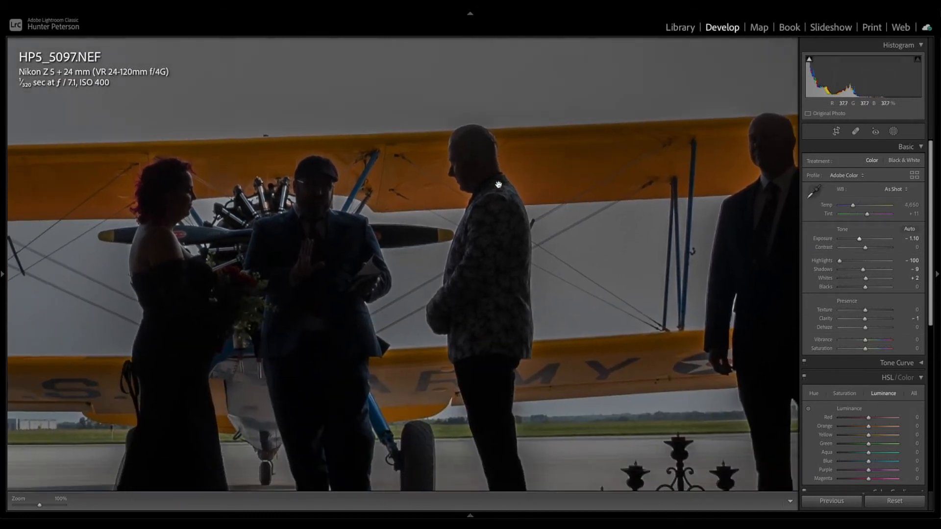
pyautogui.hscroll(-4, 498, 185)
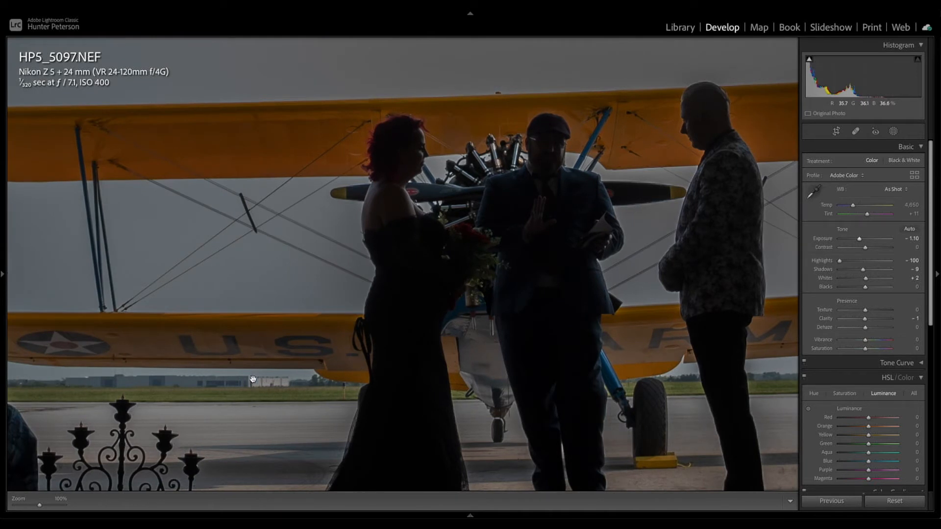
pyautogui.hscroll(-1, 253, 380)
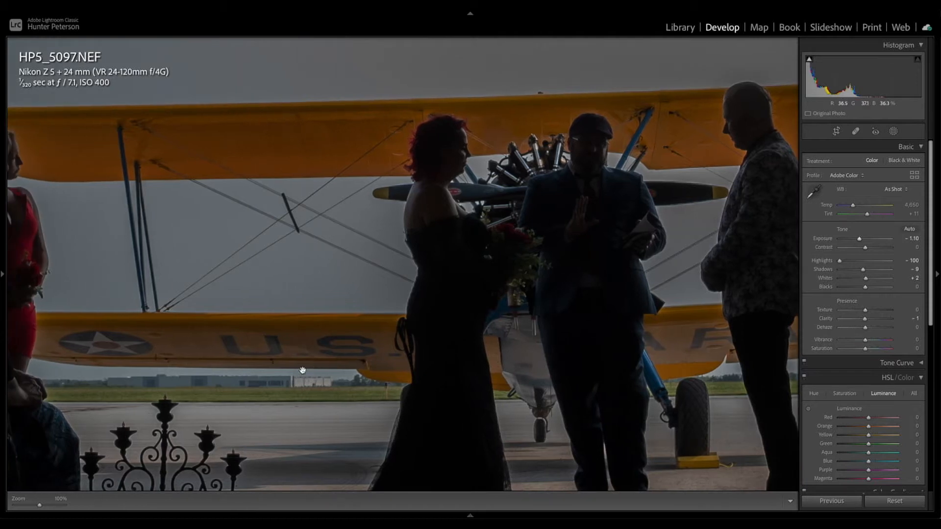
pyautogui.scroll(3, 315, 279)
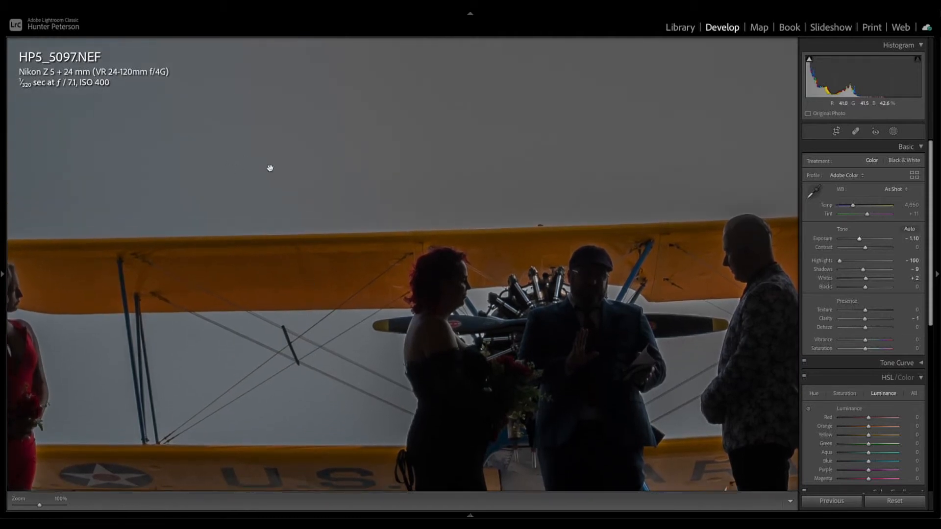
# Set Exposure to +0.15 and inspect the sky, airplane and guests across the hangar opening at 100%.
pyautogui.moveTo(860, 239); pyautogui.dragTo(866, 239)
pyautogui.moveTo(868, 239); pyautogui.dragTo(866, 239)
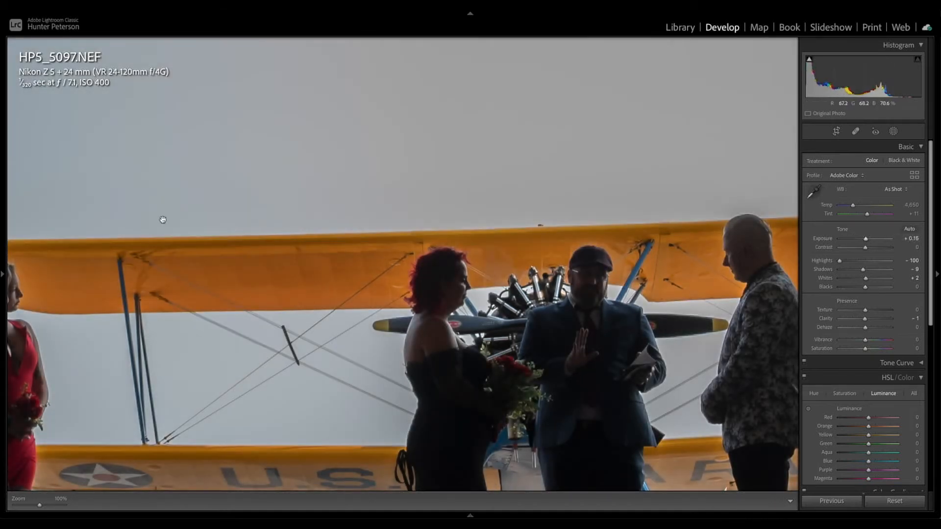
pyautogui.scroll(-5, 162, 218)
pyautogui.hscroll(8, 315, 230)
pyautogui.hscroll(5, 315, 229)
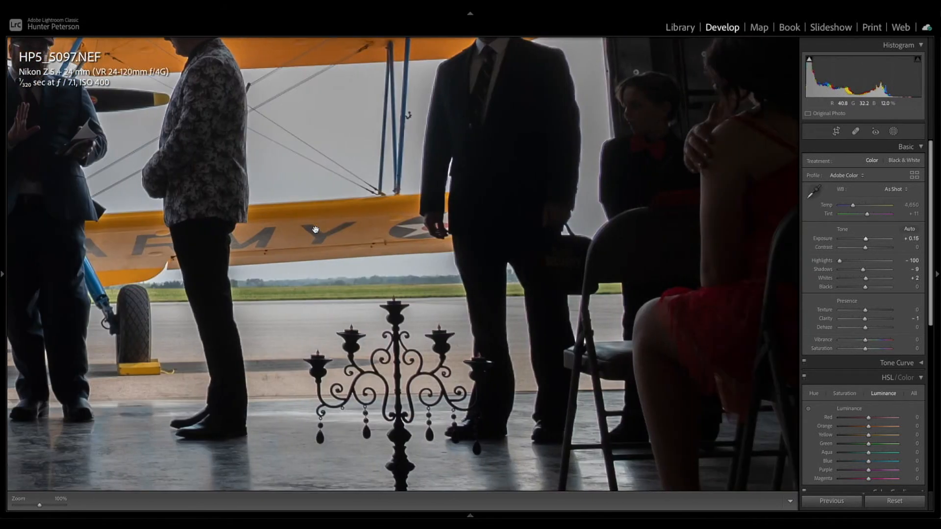
pyautogui.scroll(10, 315, 230)
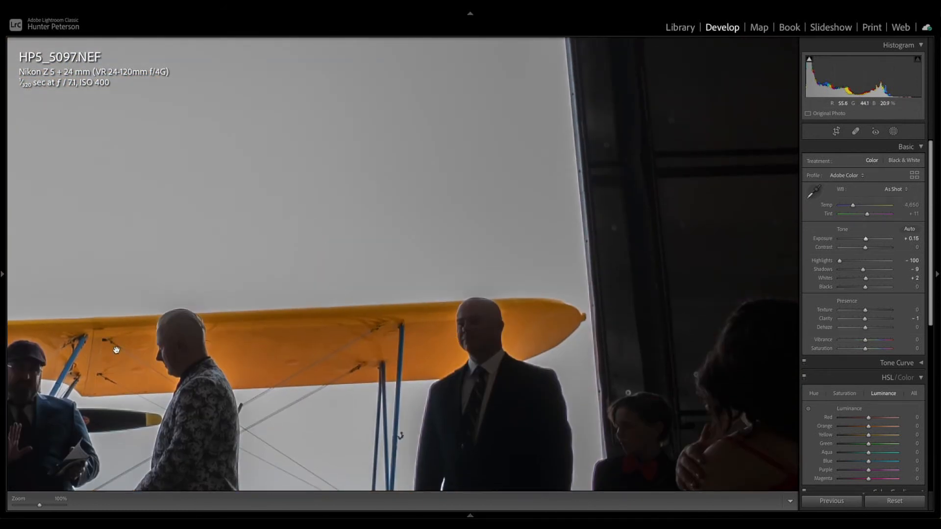
pyautogui.hscroll(-4, 117, 350)
pyautogui.hscroll(-6, 116, 350)
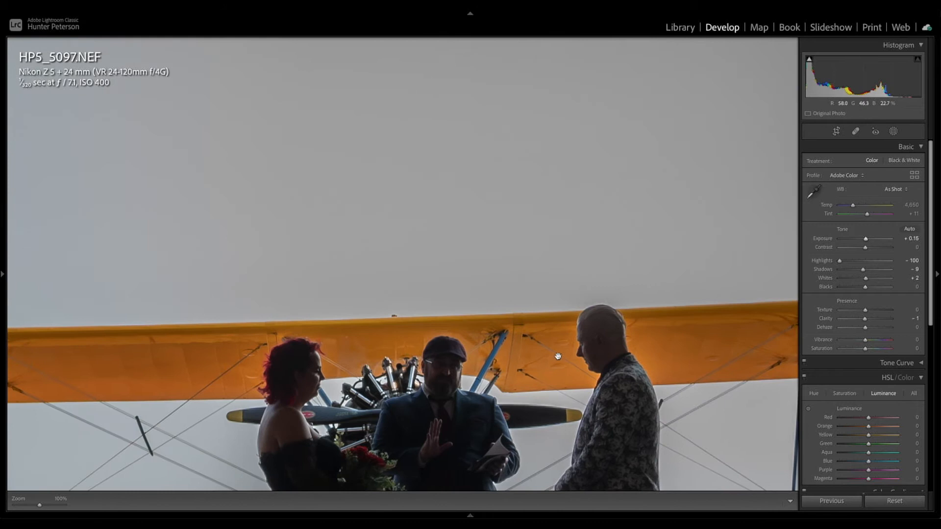
pyautogui.click(195, 338)
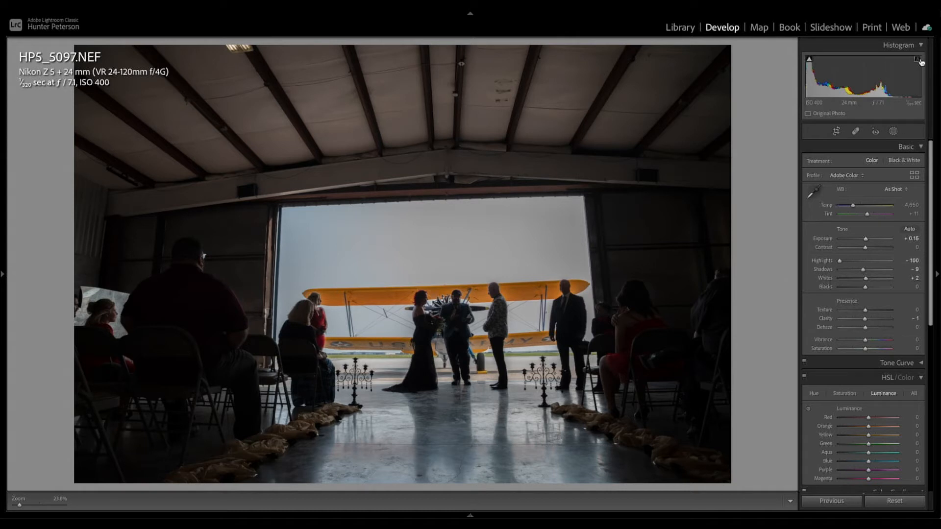
# Set Exposure to +0.75, Highlights to −35 and Shadows to +82 to balance the hangar interior with the bright background.
pyautogui.scroll(-1, 865, 238)
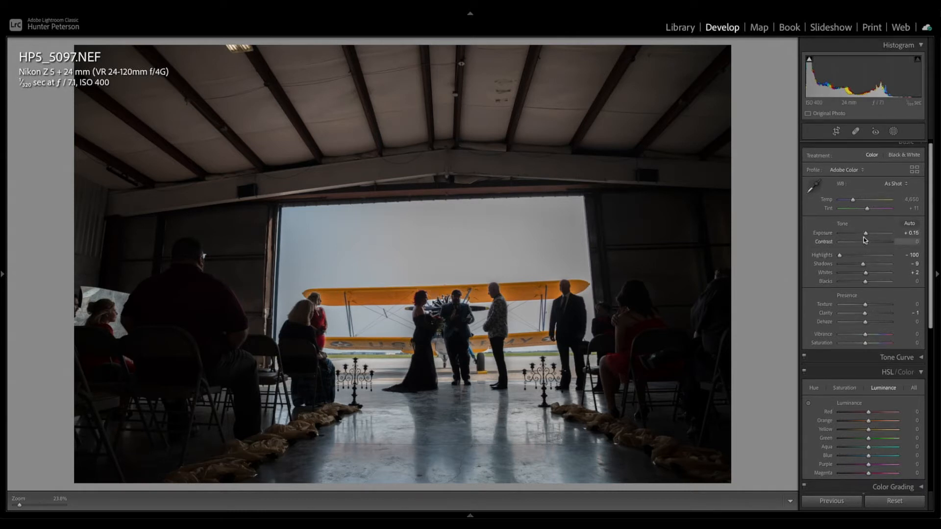
pyautogui.moveTo(865, 233); pyautogui.dragTo(856, 255)
pyautogui.scroll(-1, 855, 245)
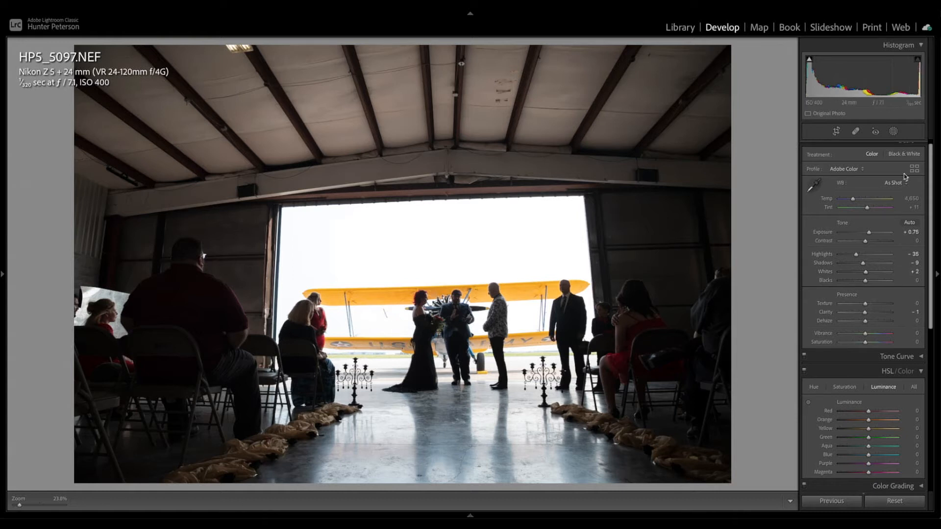
pyautogui.moveTo(863, 266); pyautogui.dragTo(885, 265)
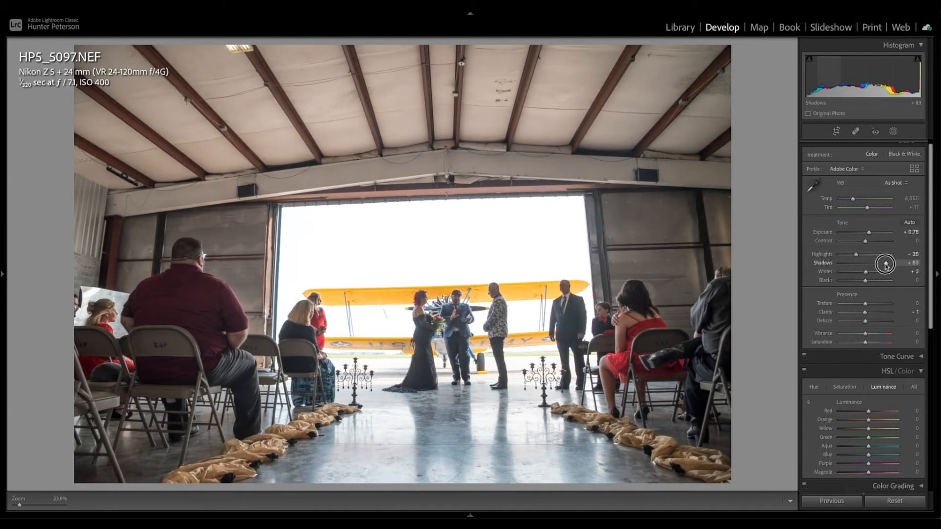
pyautogui.moveTo(885, 264); pyautogui.dragTo(885, 264)
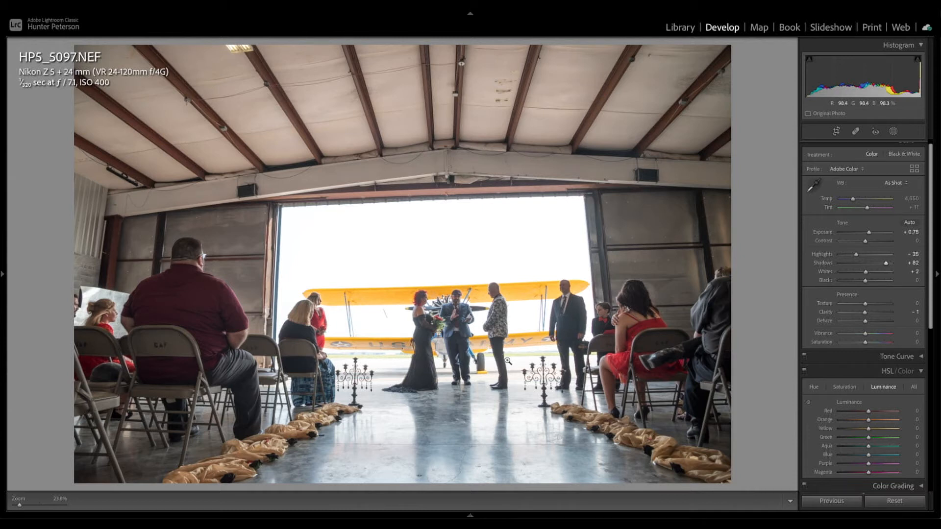
# Open the Detail adjustments and set Blacks to −57 while viewing the couple at 100%.
pyautogui.click(920, 372)
pyautogui.click(833, 401)
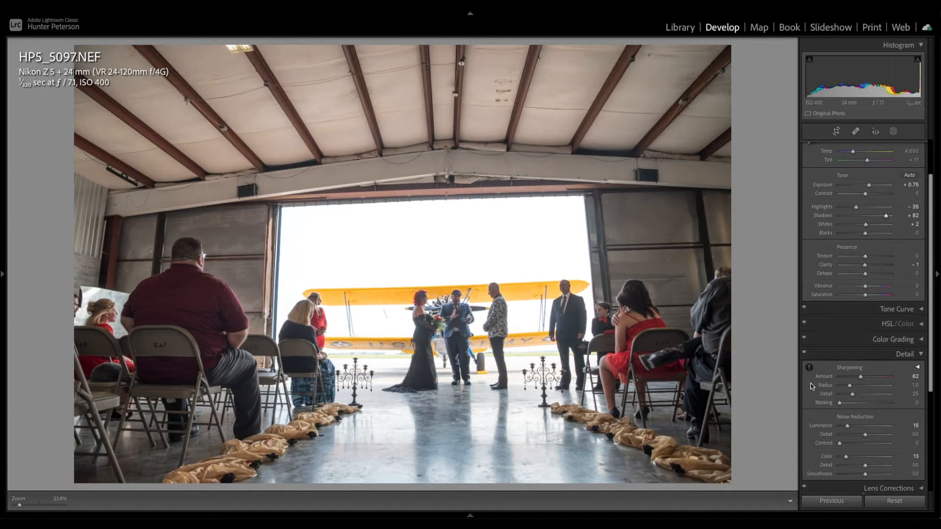
pyautogui.click(476, 309)
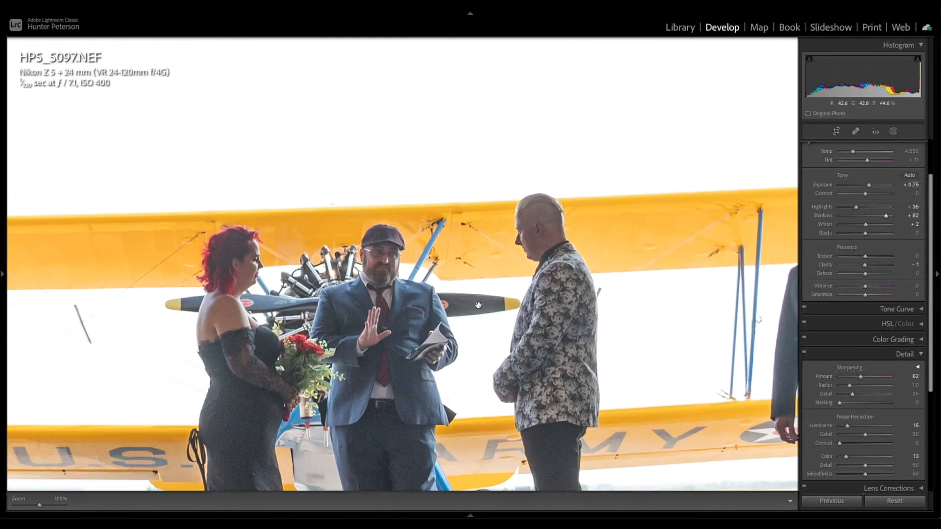
pyautogui.hscroll(-2, 478, 305)
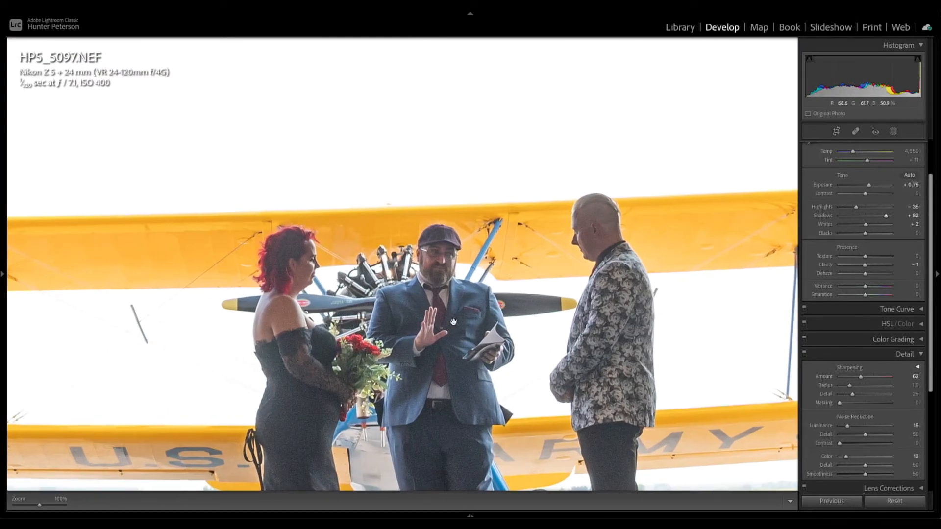
pyautogui.moveTo(865, 237); pyautogui.dragTo(851, 237)
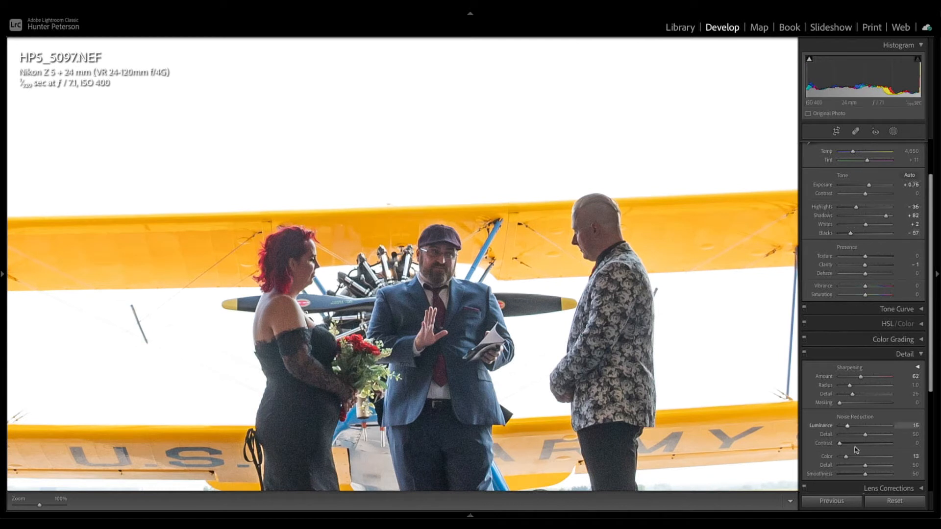
# Set the Sharpening Amount to 69 and Luminance noise reduction to 34, reducing it to 21 after checking the couple up close.
pyautogui.moveTo(847, 426); pyautogui.dragTo(856, 428)
pyautogui.moveTo(861, 376); pyautogui.dragTo(863, 378)
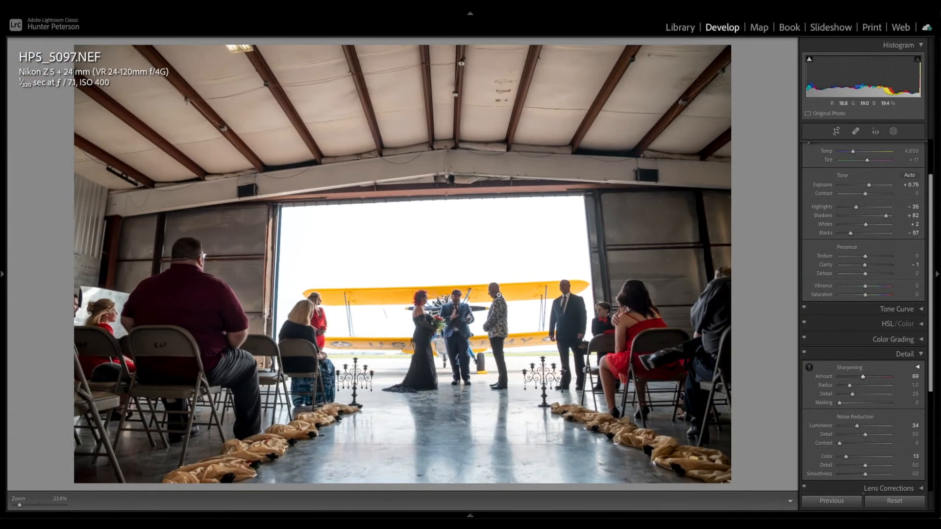
pyautogui.click(412, 291)
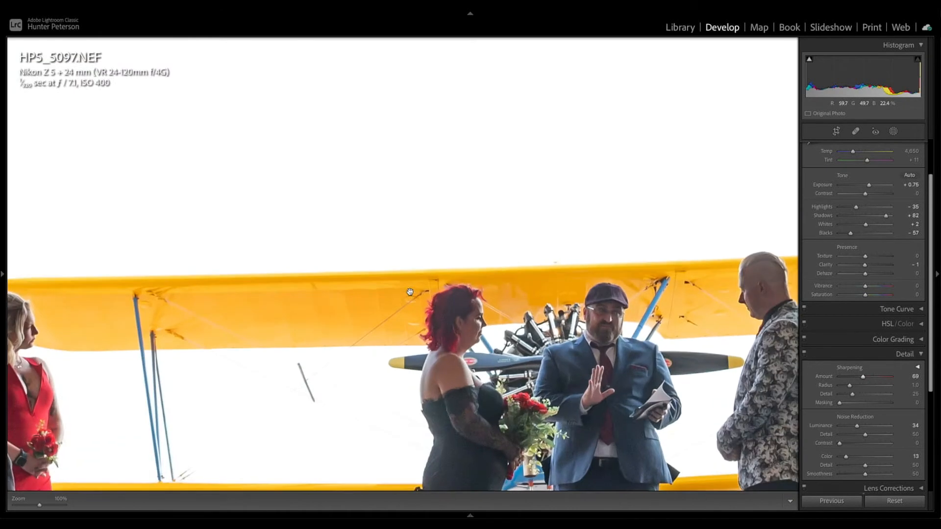
pyautogui.click(410, 292)
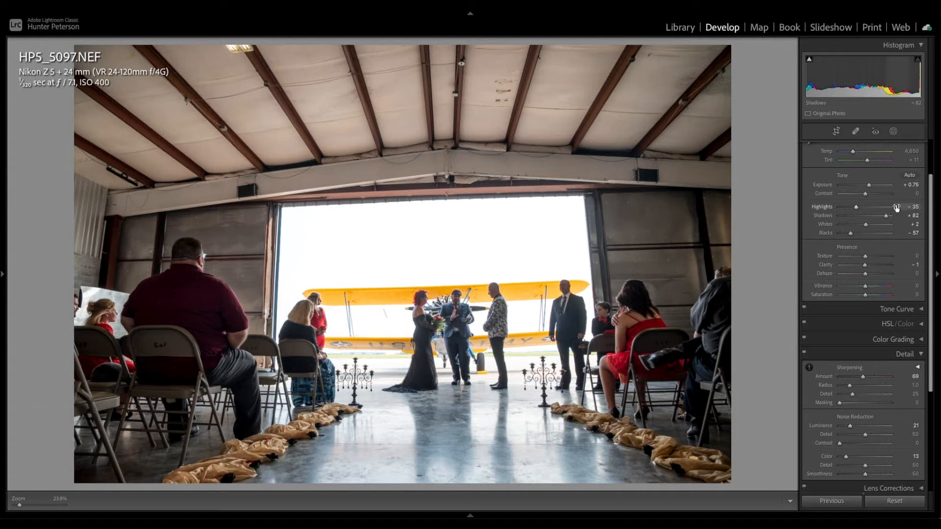
# Raise Clarity to +15.
pyautogui.moveTo(867, 267); pyautogui.dragTo(871, 266)
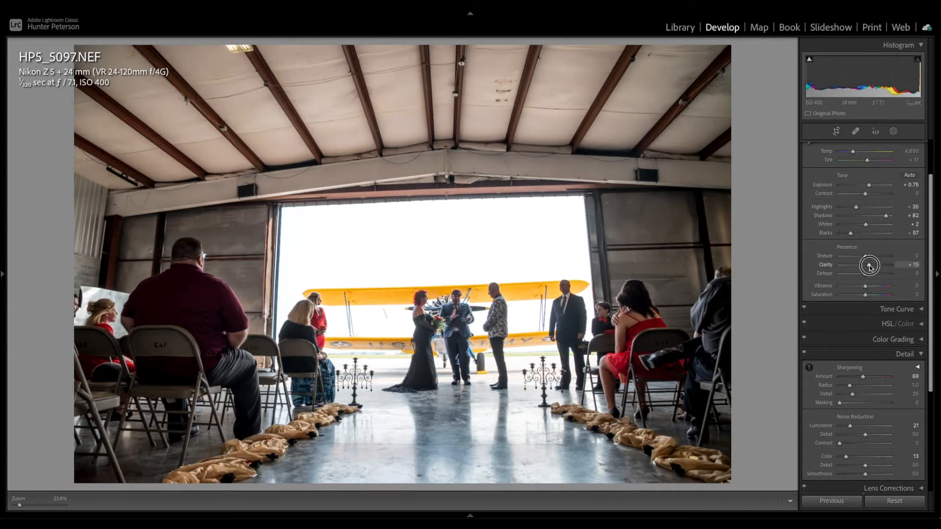
# Raise Blacks to −25, set Shadows to +70 and brighten Exposure to +0.95 on the hangar photo.
pyautogui.moveTo(852, 234); pyautogui.dragTo(882, 216)
pyautogui.moveTo(868, 186); pyautogui.dragTo(870, 185)
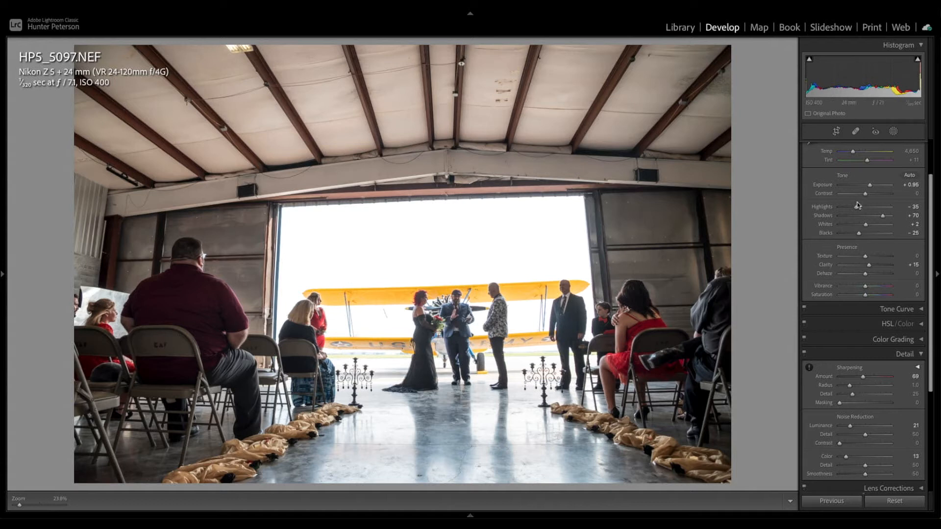
# Set Shadows to +6, Exposure to −0.05 and Highlights to −2 to view the hangar photo without its tonal recovery.
pyautogui.click(866, 216)
pyautogui.click(865, 186)
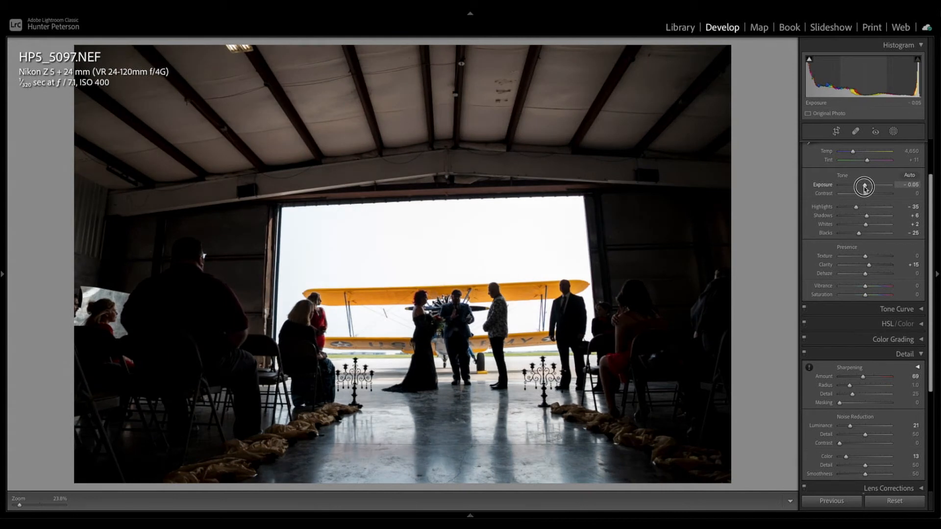
pyautogui.click(864, 208)
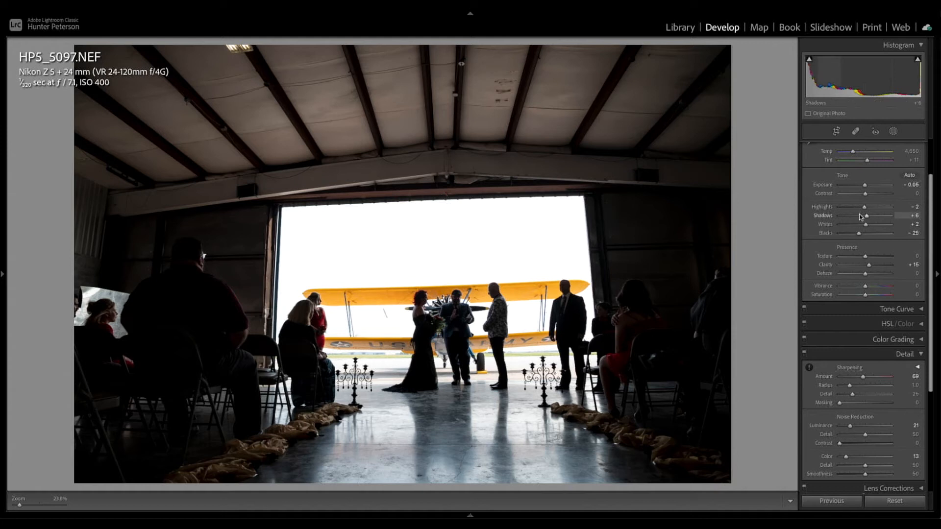
# Set Shadows to +64, Highlights to −42, Exposure to +1.05 and Contrast to −59, and check the couple at 100%.
pyautogui.moveTo(867, 208)
pyautogui.mouseDown()
pyautogui.moveTo(854, 207)
pyautogui.moveTo(881, 216)
pyautogui.mouseUp()
pyautogui.moveTo(865, 185); pyautogui.dragTo(848, 195)
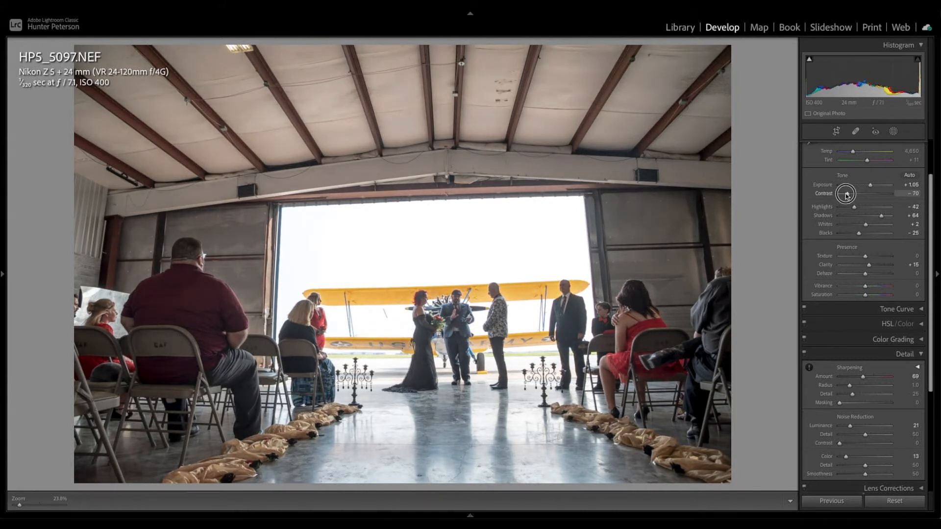
pyautogui.moveTo(849, 195)
pyautogui.mouseDown()
pyautogui.moveTo(838, 194)
pyautogui.moveTo(869, 195)
pyautogui.moveTo(840, 194)
pyautogui.moveTo(850, 194)
pyautogui.mouseUp()
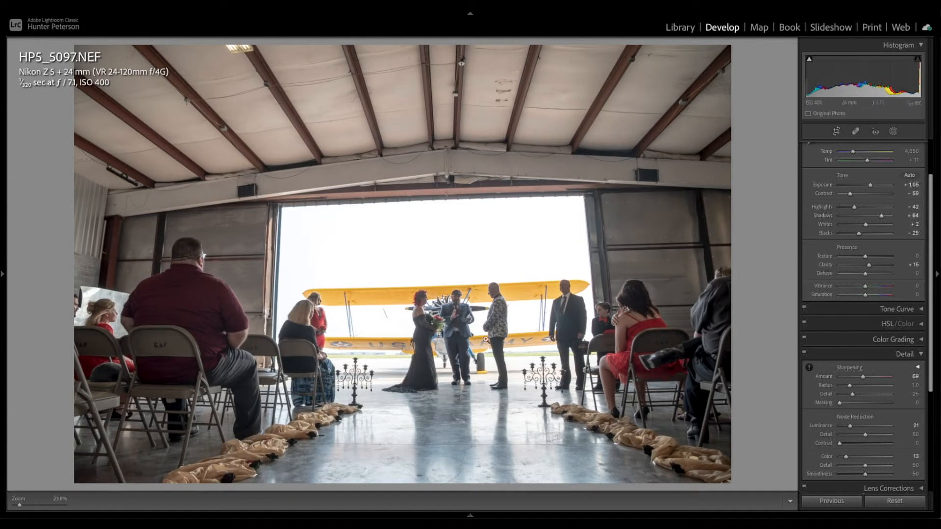
pyautogui.click(432, 315)
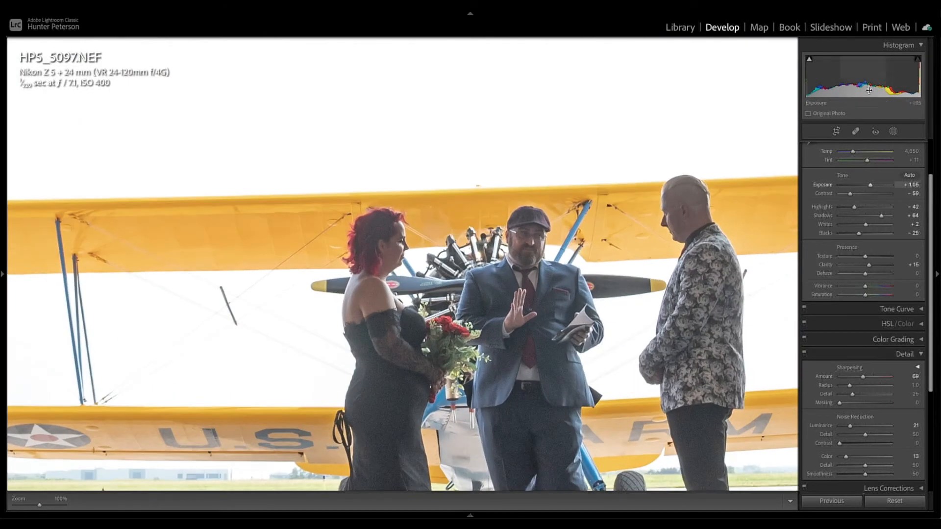
pyautogui.click(642, 154)
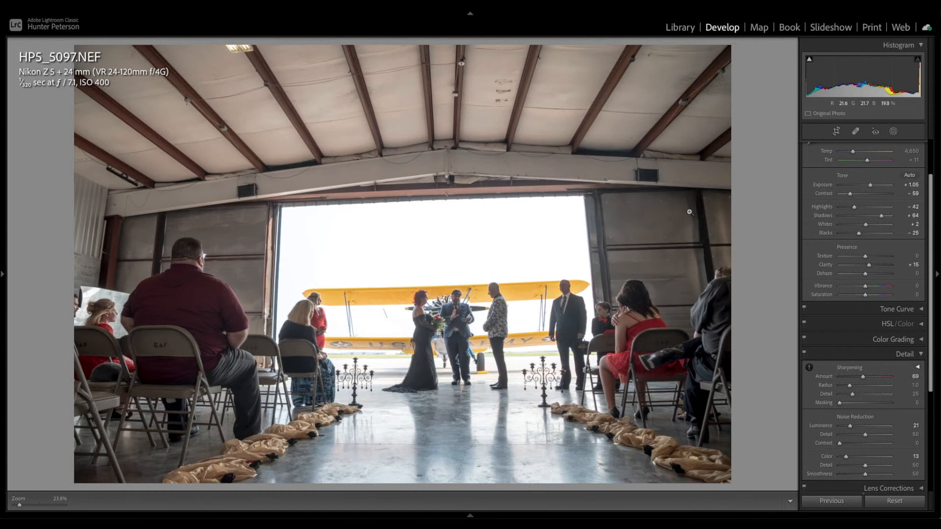
# Open photo HP4_4319.NEF and set Exposure to +0.10, Highlights to +1 and Shadows to +3.
pyautogui.moveTo(456, 516)
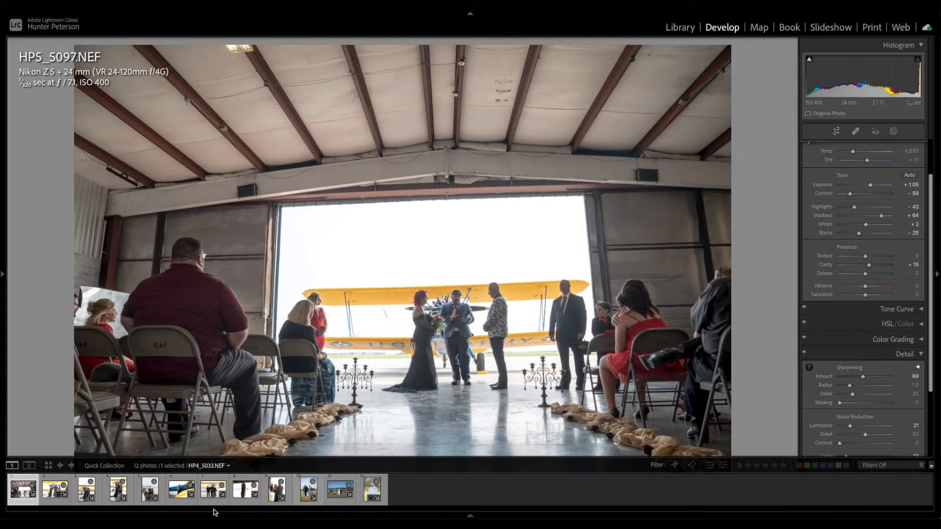
pyautogui.click(87, 489)
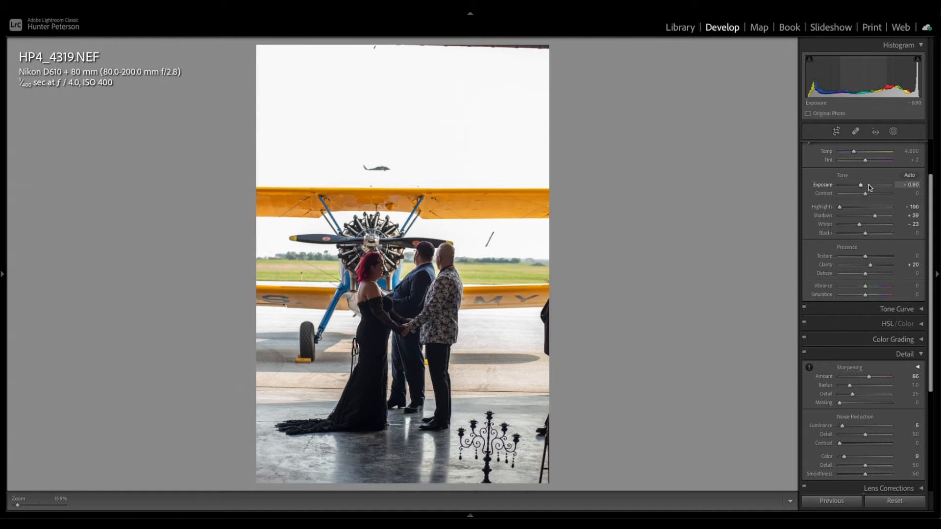
pyautogui.moveTo(868, 188); pyautogui.dragTo(865, 185)
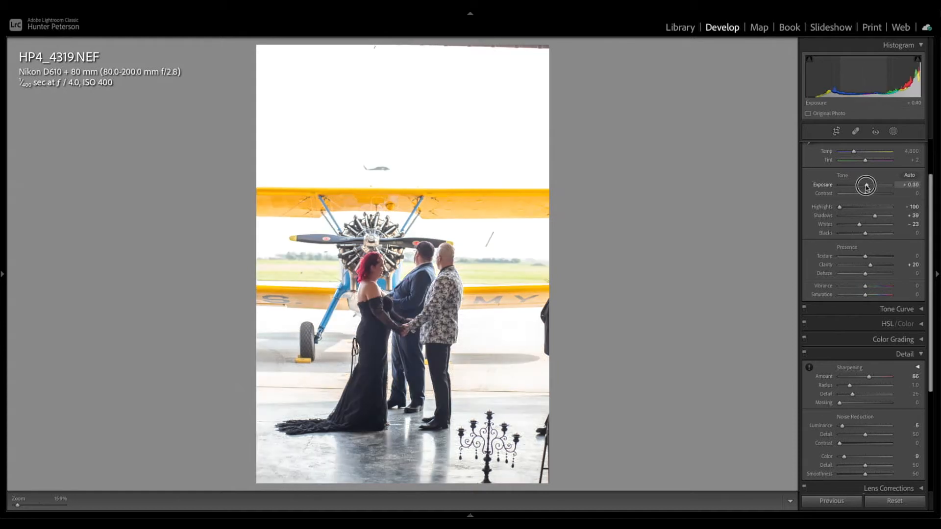
pyautogui.click(866, 207)
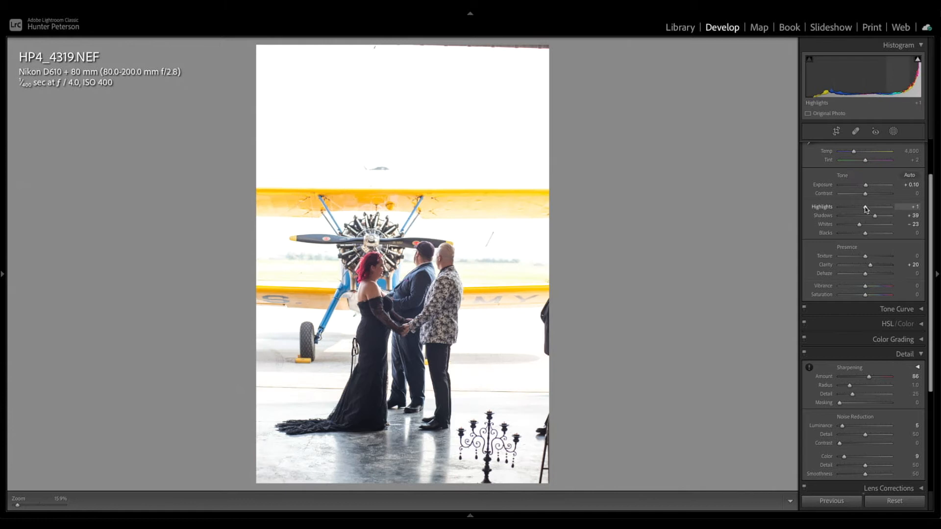
pyautogui.click(866, 216)
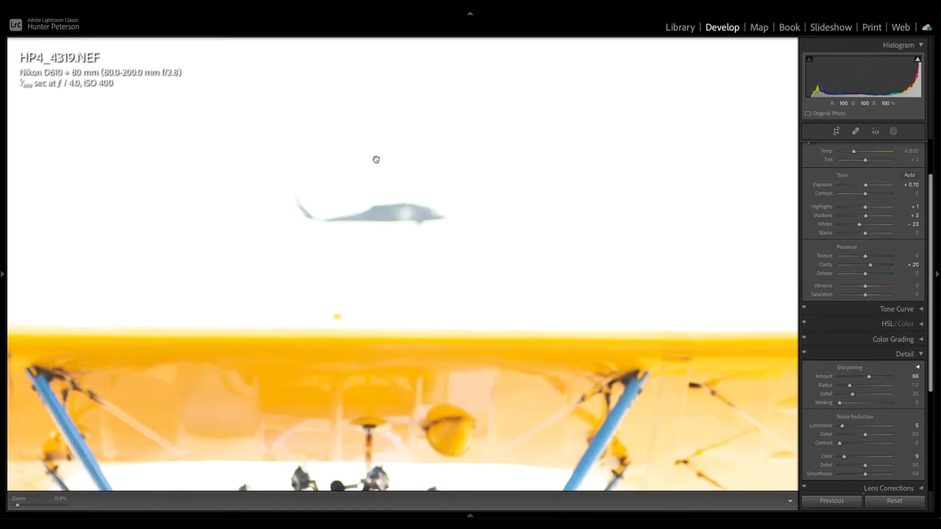
# Examine the helicopter in the bright sky and the couple beside the biplane at 100%.
pyautogui.click(377, 160)
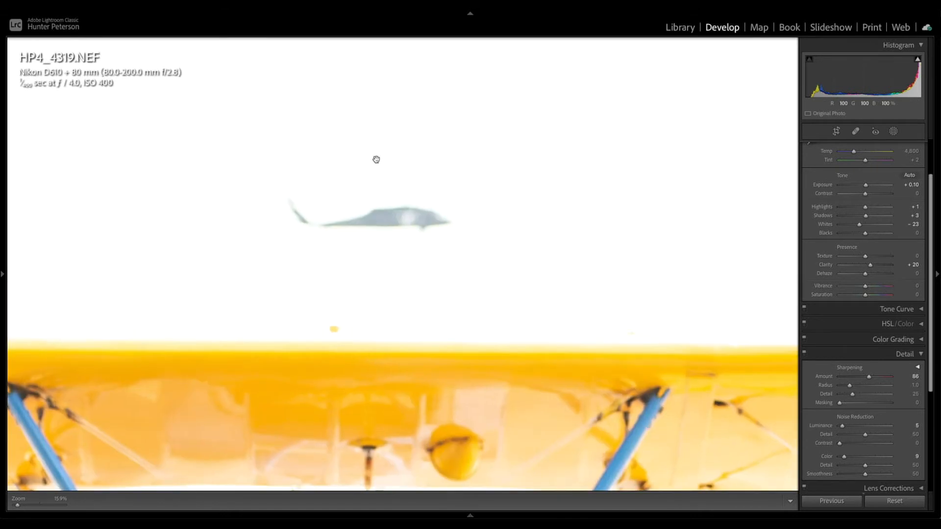
pyautogui.click(432, 201)
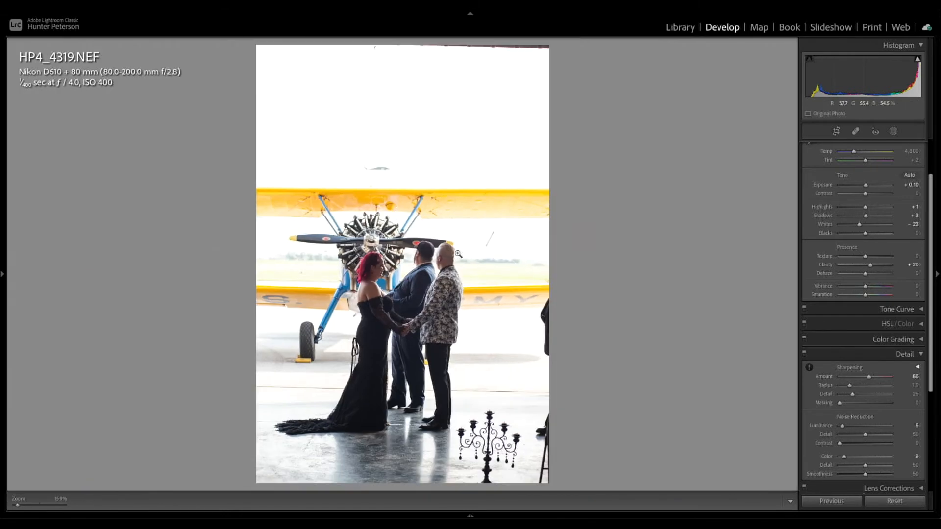
pyautogui.click(389, 270)
pyautogui.click(457, 281)
# Lower Highlights to −100 and Exposure to −1.75, and inspect the field and sky on both sides of the couple at 100%.
pyautogui.moveTo(864, 208); pyautogui.dragTo(840, 207)
pyautogui.click(486, 273)
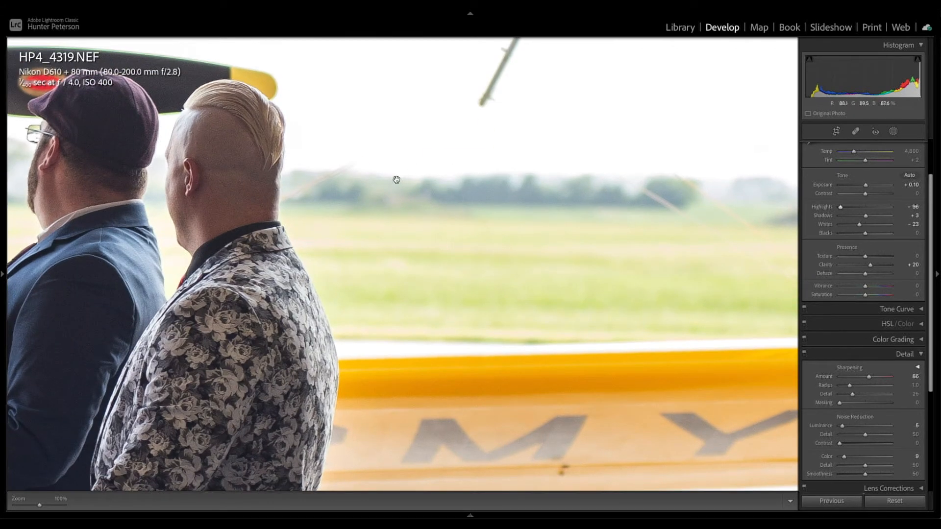
pyautogui.moveTo(840, 208); pyautogui.dragTo(858, 188)
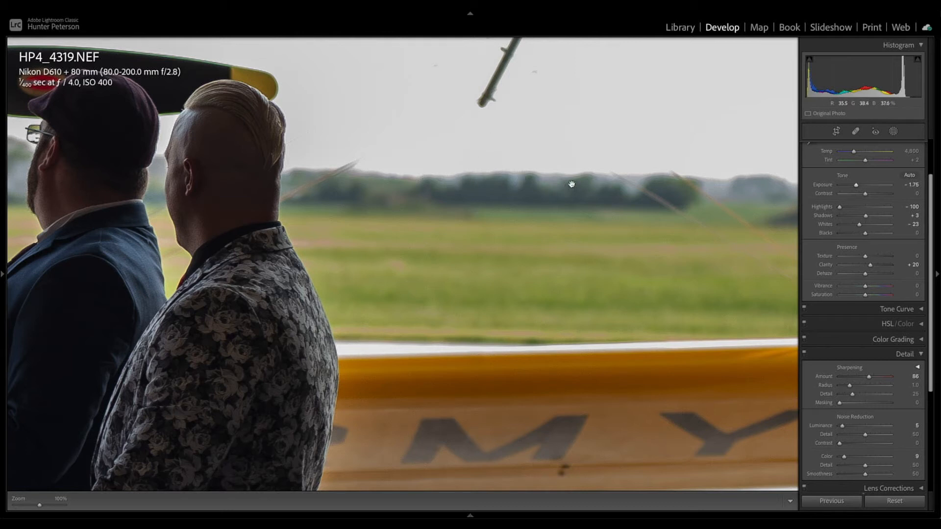
pyautogui.moveTo(513, 179); pyautogui.dragTo(515, 277)
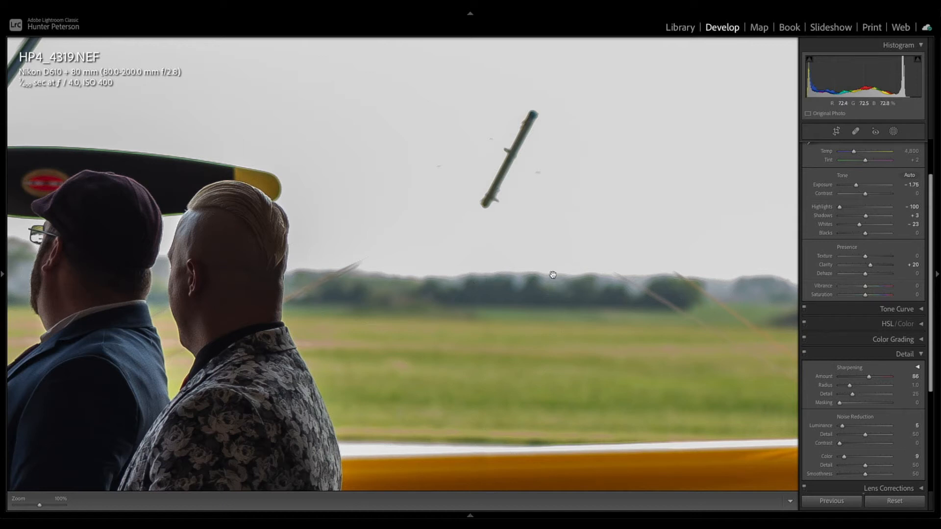
pyautogui.hscroll(-20, 338, 281)
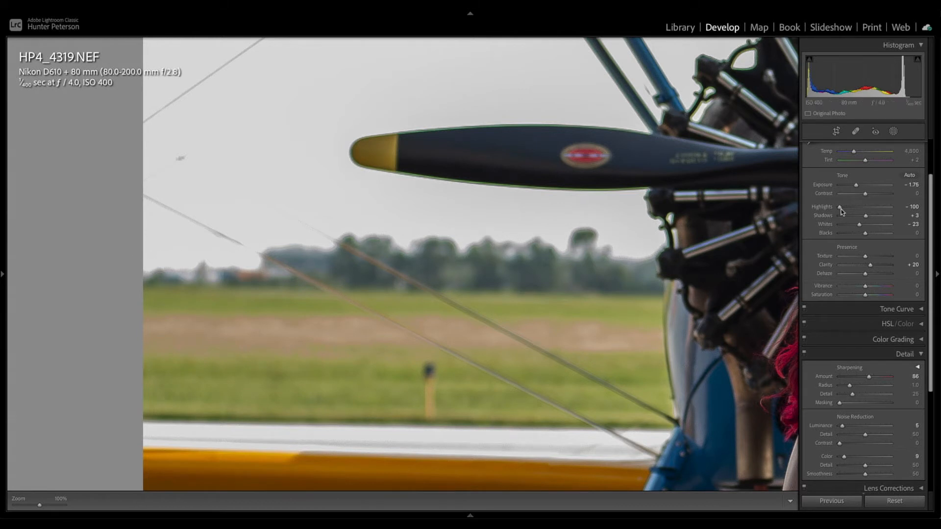
# Set Highlights to +2 and Exposure to −0.35, and inspect the same bright background areas across the frame.
pyautogui.click(865, 208)
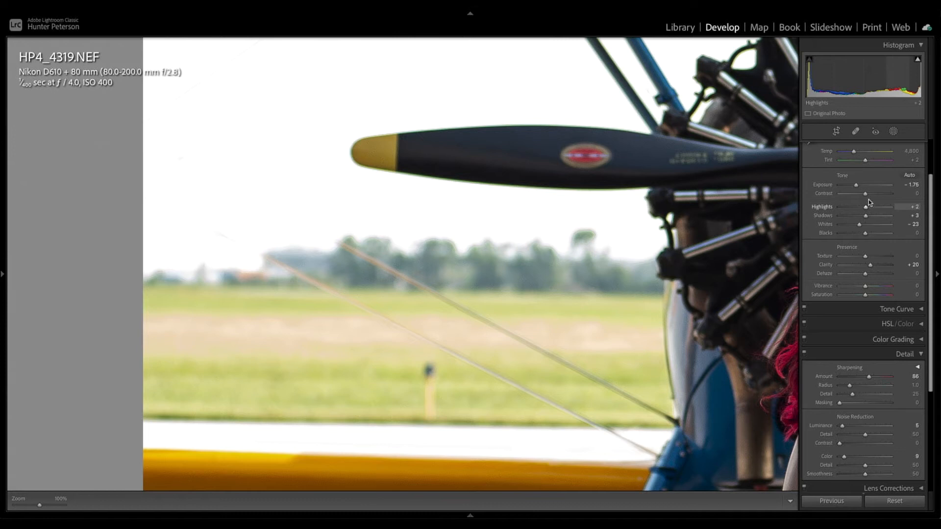
pyautogui.moveTo(856, 185); pyautogui.dragTo(864, 187)
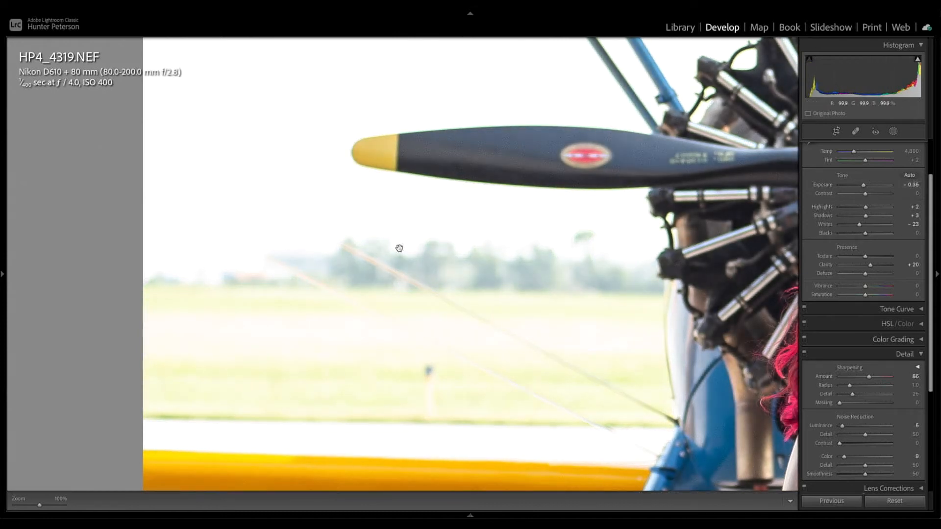
pyautogui.hscroll(15, 593, 251)
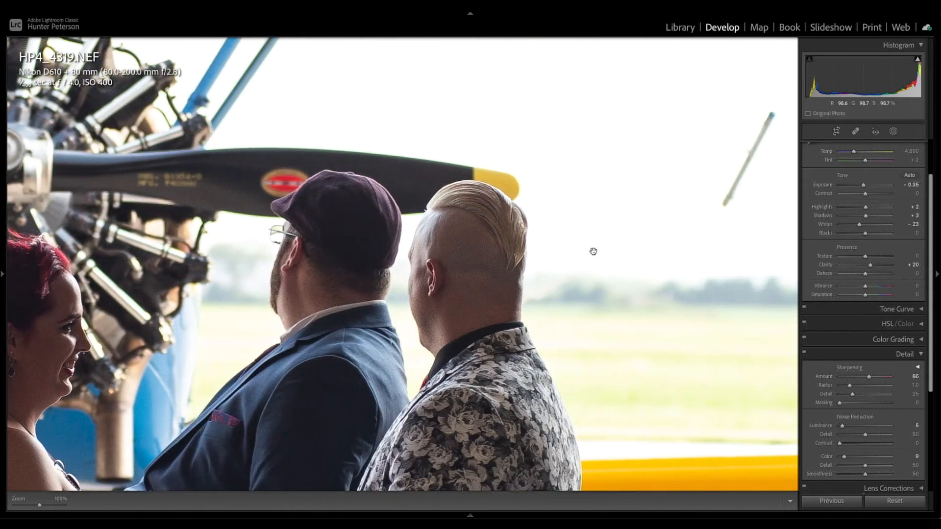
pyautogui.hscroll(10, 636, 284)
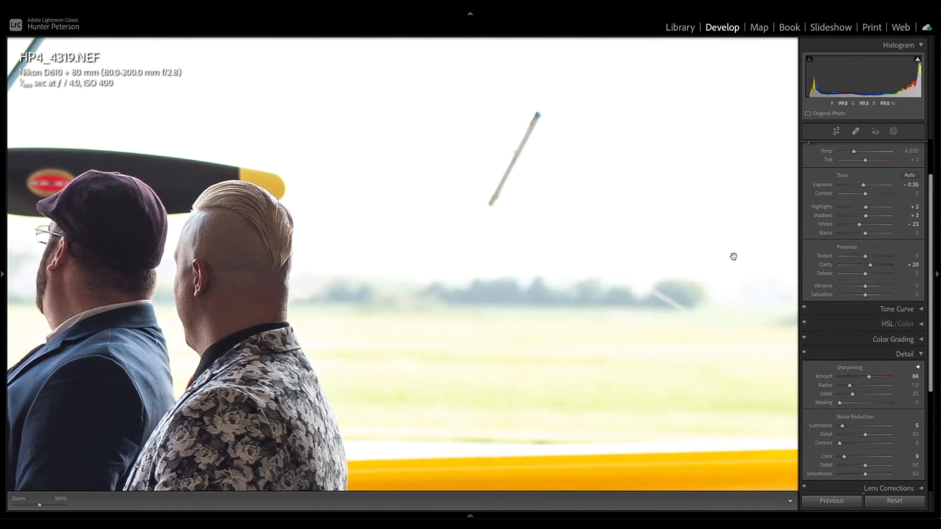
# Lower Exposure to −3.45 and Highlights to −82, and inspect the sky, yellow wing, helicopter and engine at 100%.
pyautogui.moveTo(854, 185); pyautogui.dragTo(843, 209)
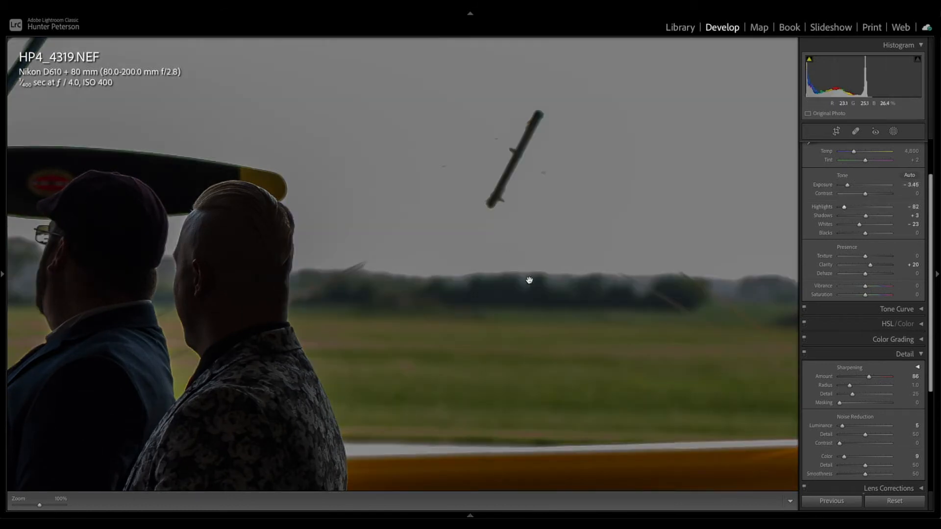
pyautogui.click(406, 227)
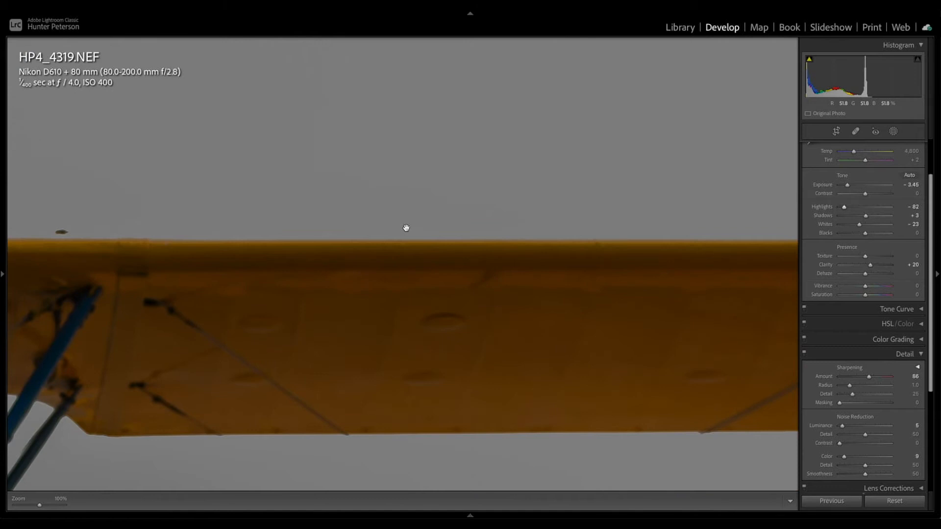
pyautogui.click(405, 228)
pyautogui.click(405, 227)
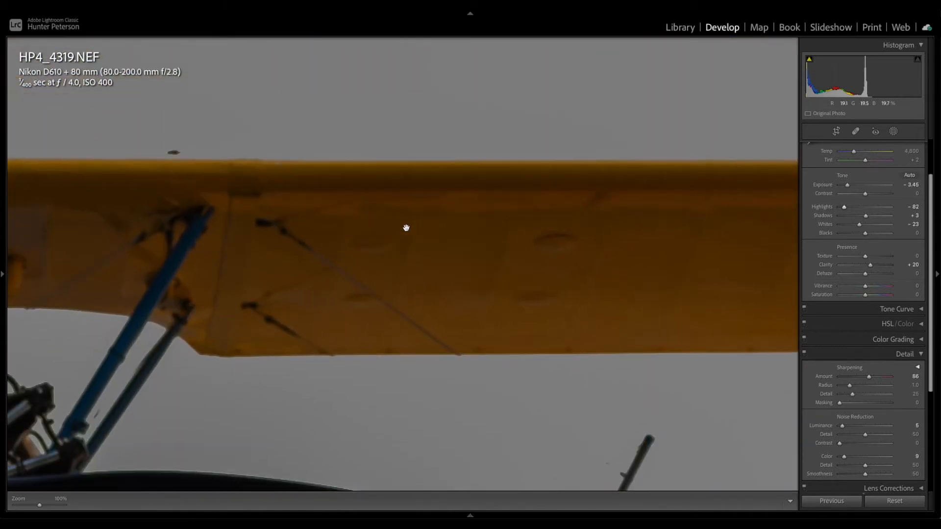
pyautogui.hscroll(-10, 144, 159)
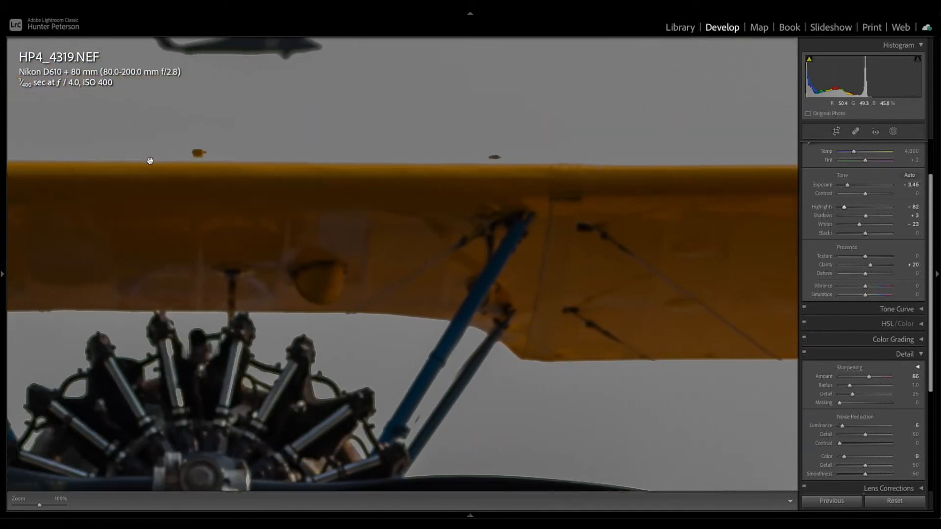
pyautogui.scroll(2, 150, 160)
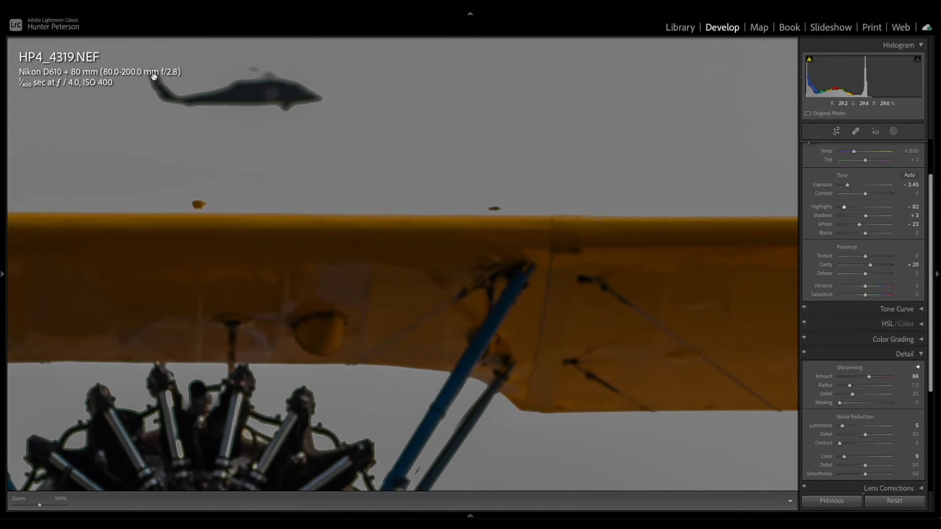
pyautogui.scroll(-9, 563, 368)
pyautogui.hscroll(4, 563, 368)
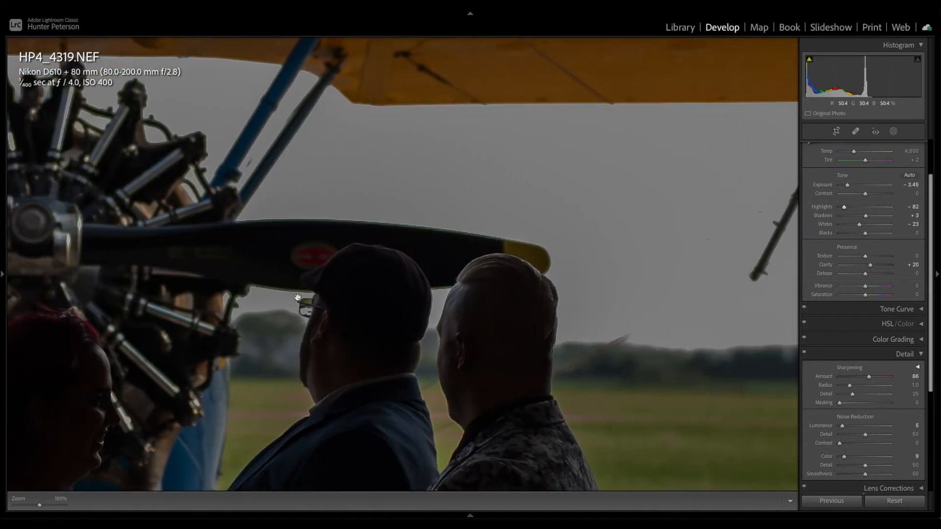
# Set Highlights to +3 and Exposure to −0.30, and return to the full view of the photo.
pyautogui.hscroll(8, 382, 279)
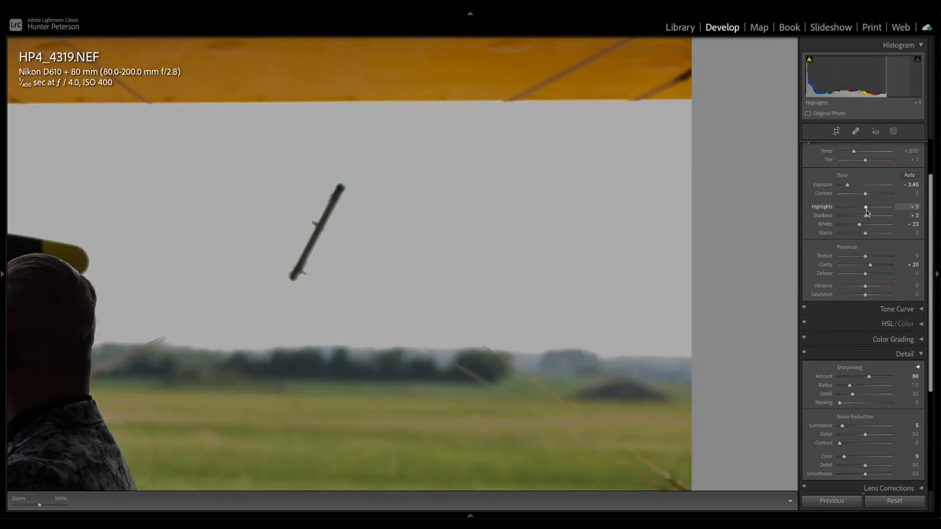
pyautogui.click(863, 185)
pyautogui.click(436, 242)
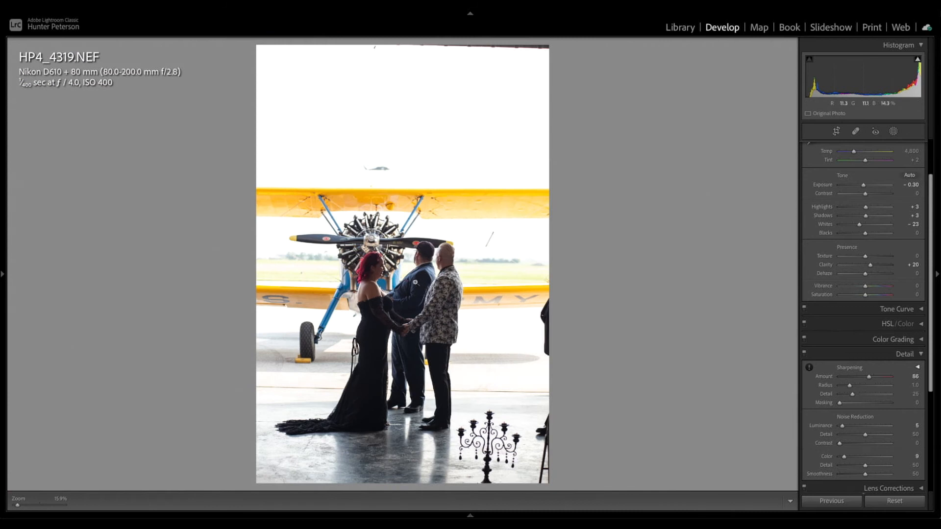
# Open photo HP5_5117.NEF, comparing it with HP4_4319.NEF.
pyautogui.moveTo(156, 508)
pyautogui.click(117, 498)
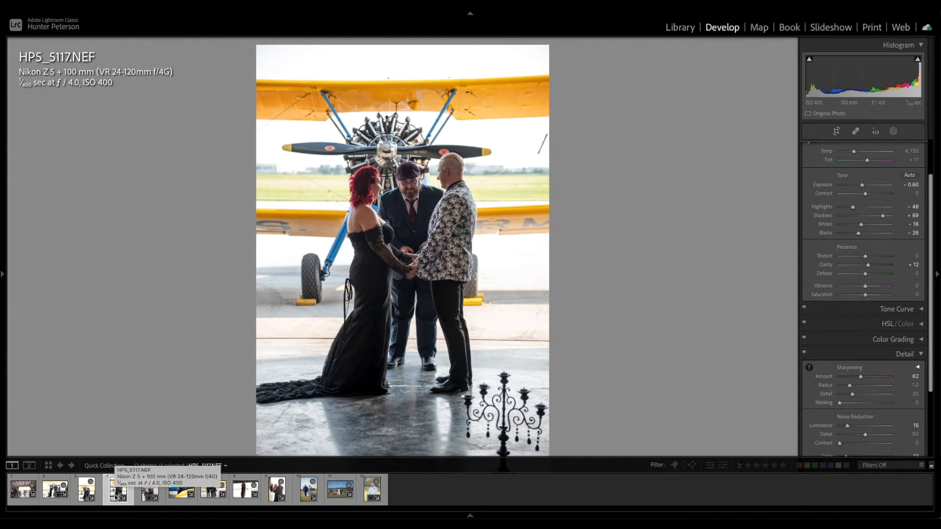
pyautogui.click(85, 495)
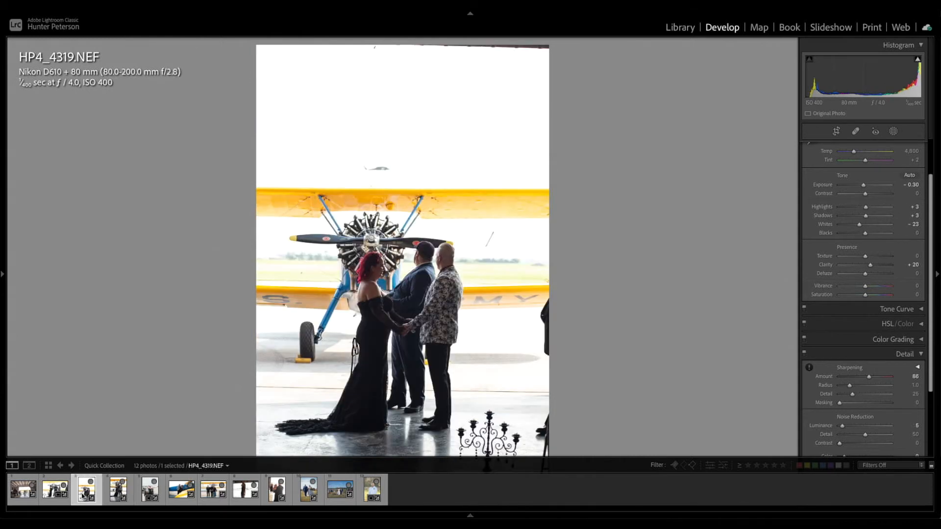
pyautogui.click(118, 494)
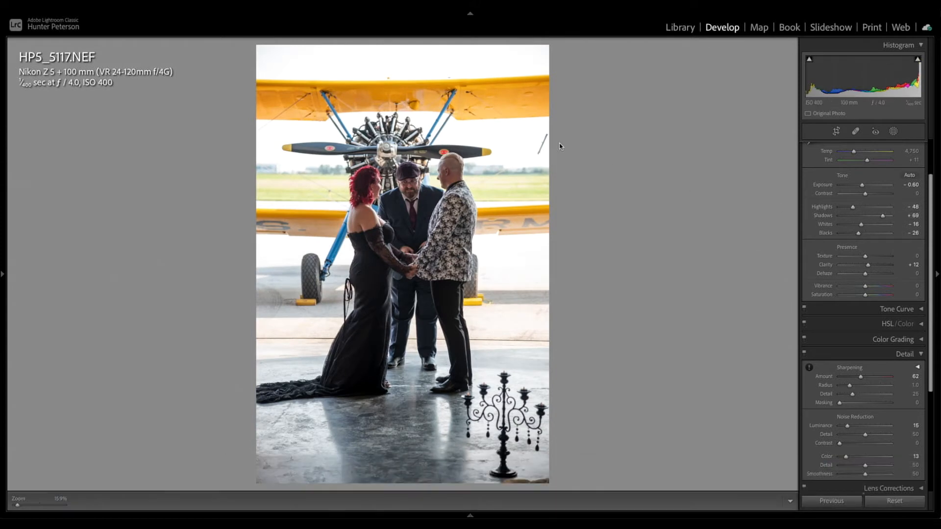
# Set Highlights to −100 and Exposure to −1.55, and inspect the field and sky behind the groom at 100%.
pyautogui.click(474, 167)
pyautogui.moveTo(838, 207); pyautogui.dragTo(856, 185)
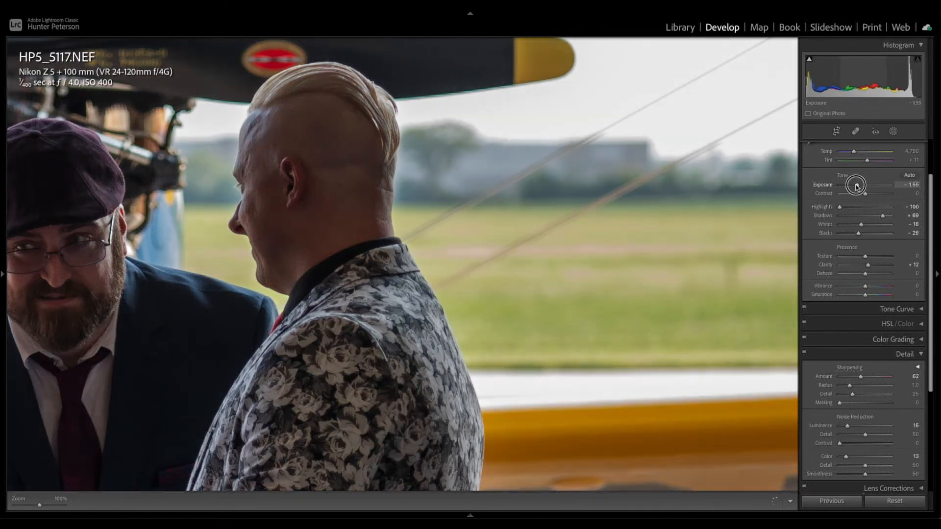
pyautogui.click(665, 170)
pyautogui.click(666, 170)
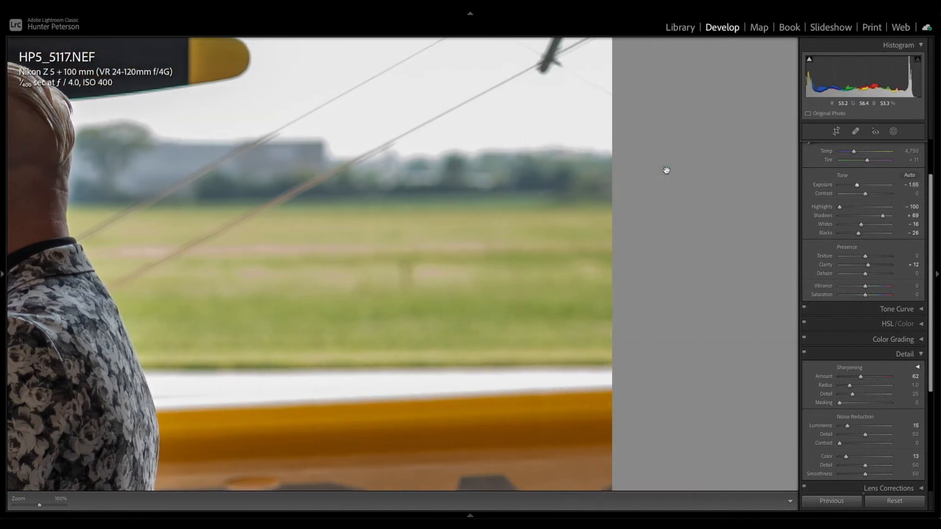
# Inspect the field, the sky and the red-haired woman's surroundings at 100%, and return to the full view of the photo.
pyautogui.click(433, 152)
pyautogui.click(430, 152)
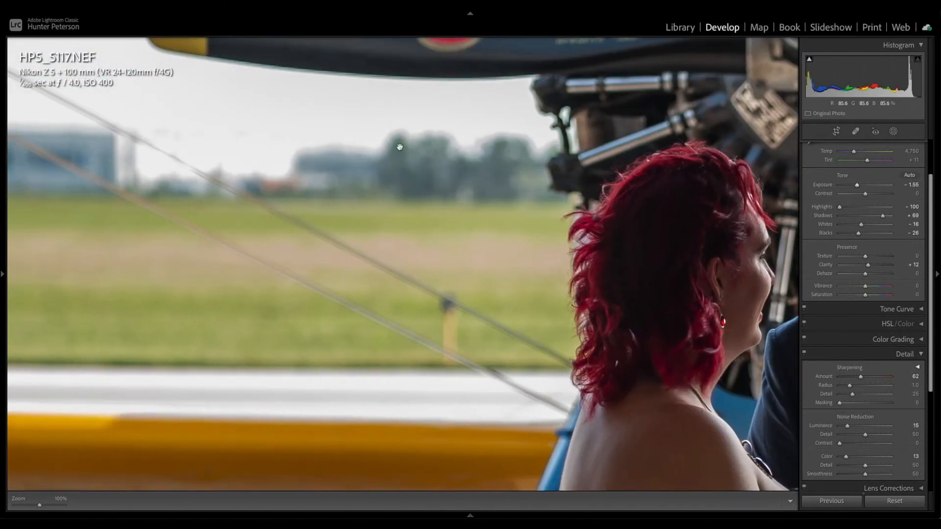
pyautogui.click(488, 141)
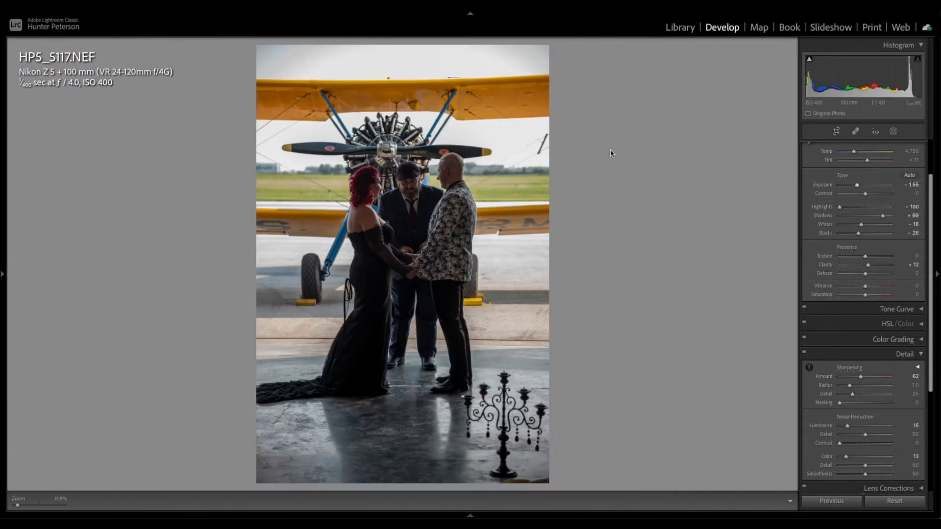
# Bring the tone settings back near neutral, with Exposure +0.05, Highlights +1, Blacks +2, and Shadows and Whites just above zero.
pyautogui.moveTo(839, 207); pyautogui.dragTo(866, 188)
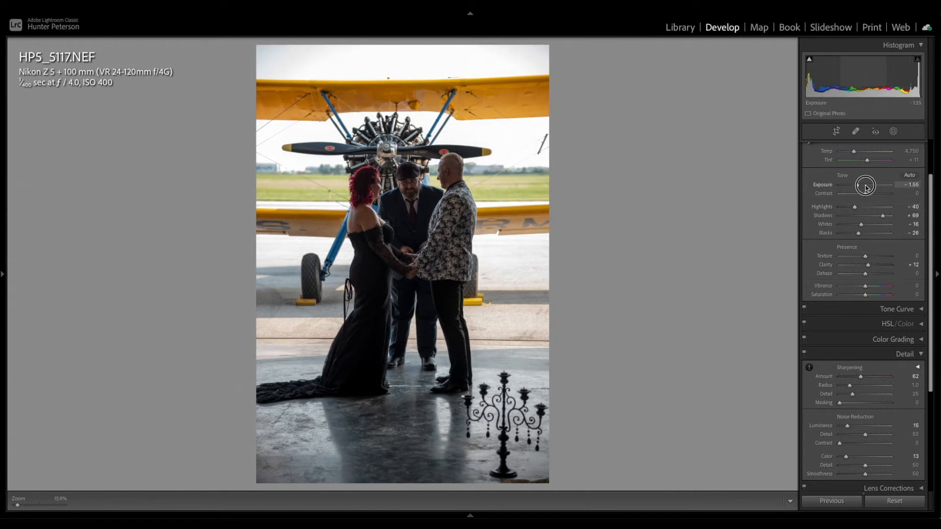
pyautogui.click(865, 207)
pyautogui.click(866, 215)
pyautogui.click(866, 224)
pyautogui.click(866, 234)
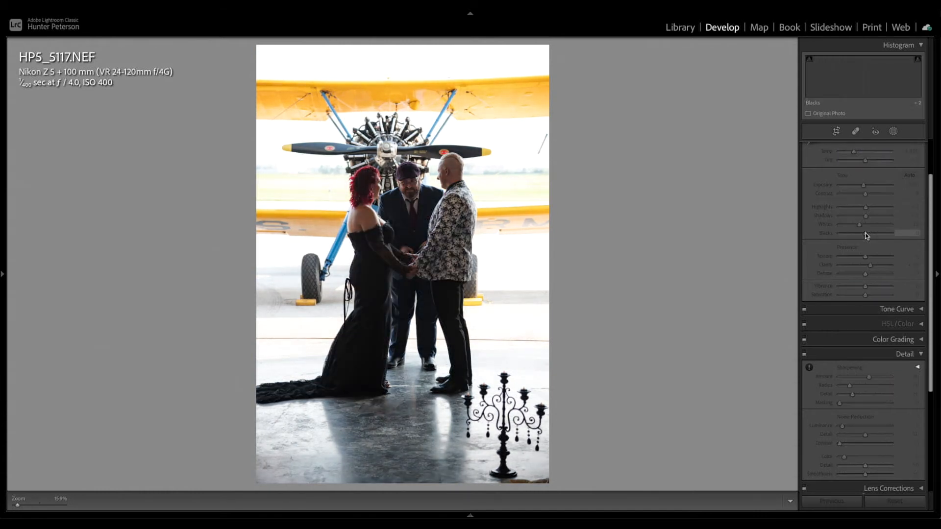
# Compare the near-neutral HP5_5117.NEF with HP4_4319.NEF by alternating between the two photos.
pyautogui.press('Right')
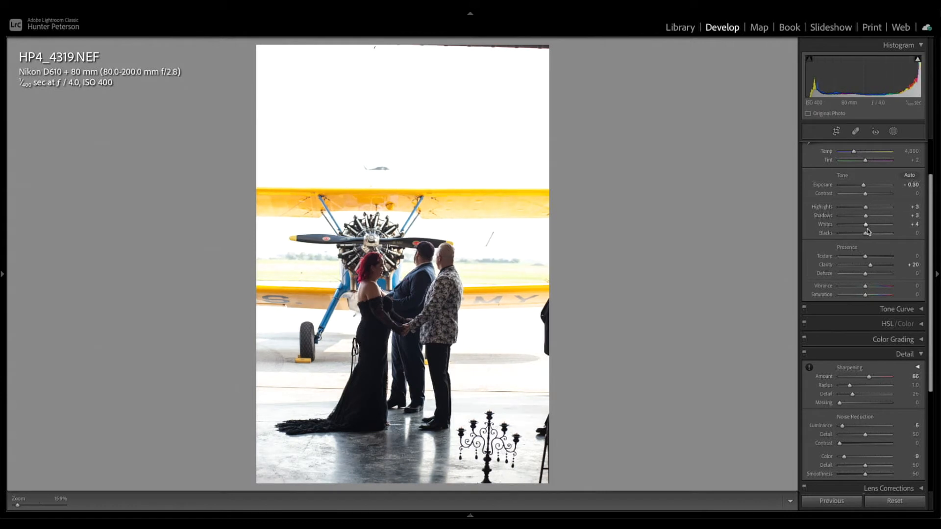
pyautogui.press('Left')
pyautogui.press('Right')
pyautogui.press('Left')
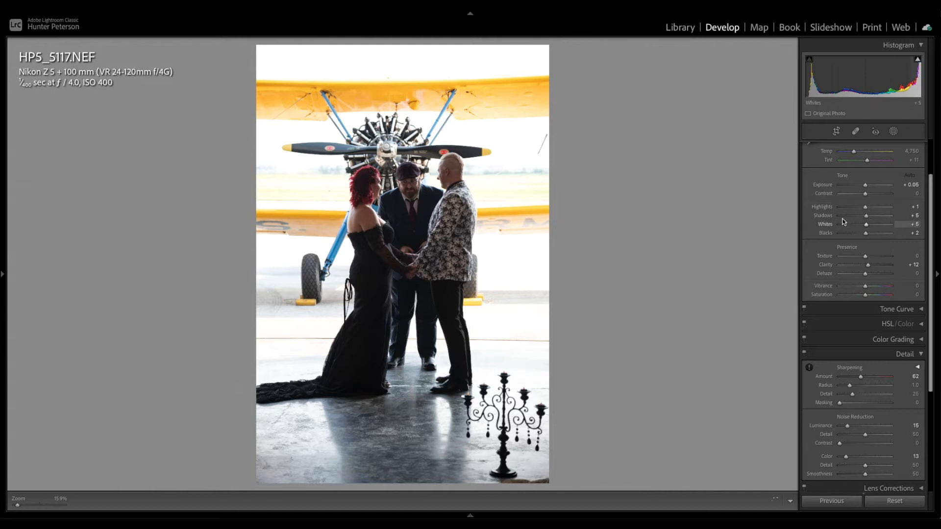
# Set Highlights to −72, Shadows to +100 and Exposure to −0.90, and inspect the couple, officiant and engine at 100%.
pyautogui.moveTo(874, 218); pyautogui.dragTo(846, 207)
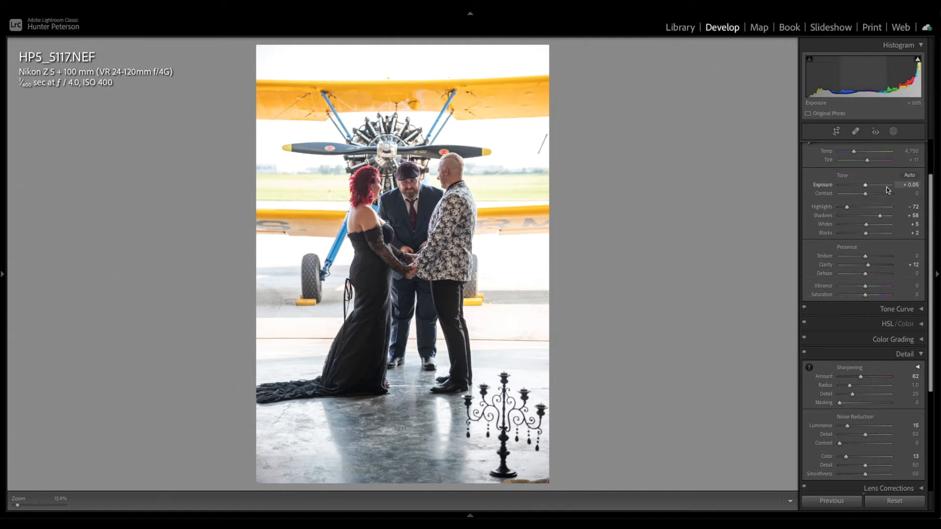
pyautogui.moveTo(865, 187); pyautogui.dragTo(890, 218)
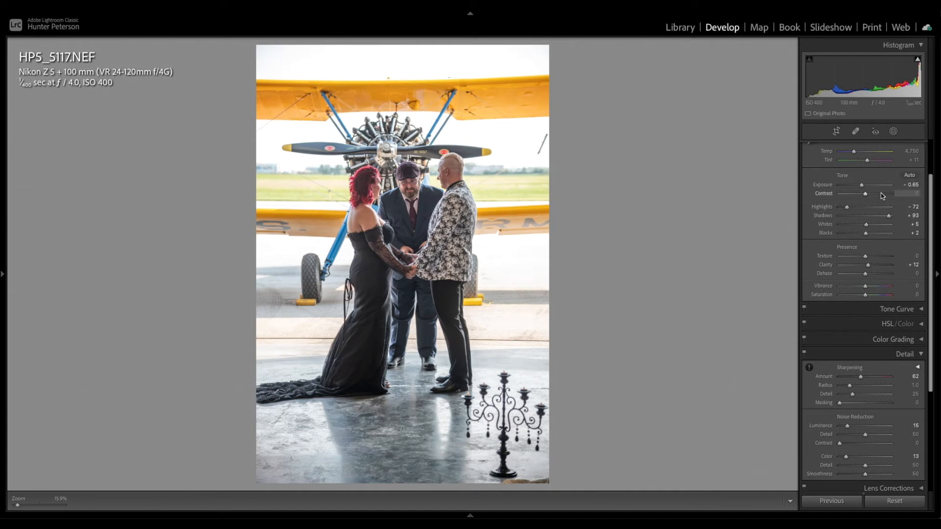
pyautogui.moveTo(863, 187); pyautogui.dragTo(861, 187)
pyautogui.moveTo(889, 218); pyautogui.dragTo(892, 216)
pyautogui.click(372, 183)
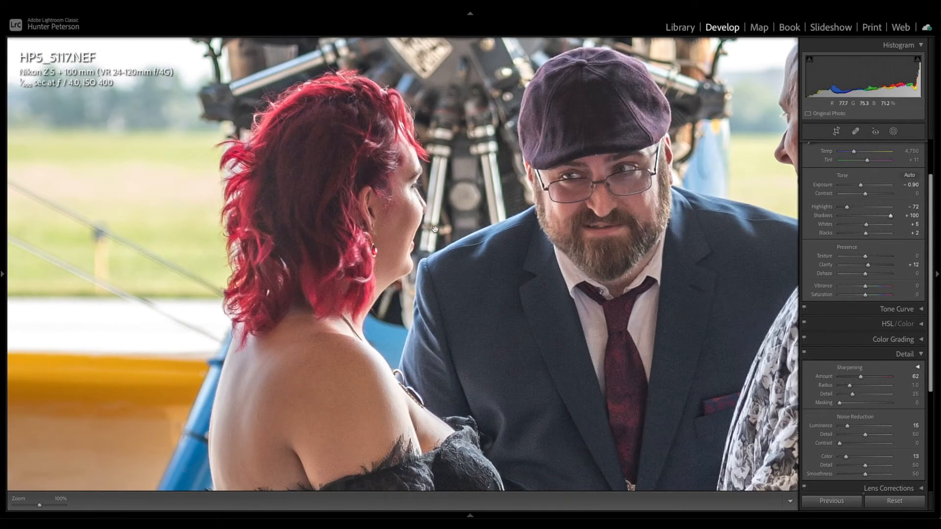
pyautogui.hscroll(1, 435, 229)
pyautogui.hscroll(5, 435, 229)
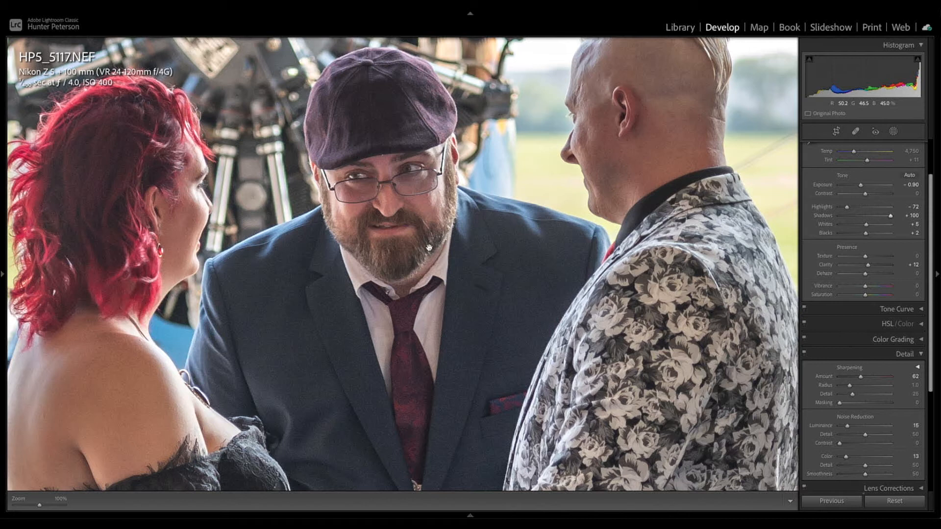
pyautogui.scroll(3, 135, 187)
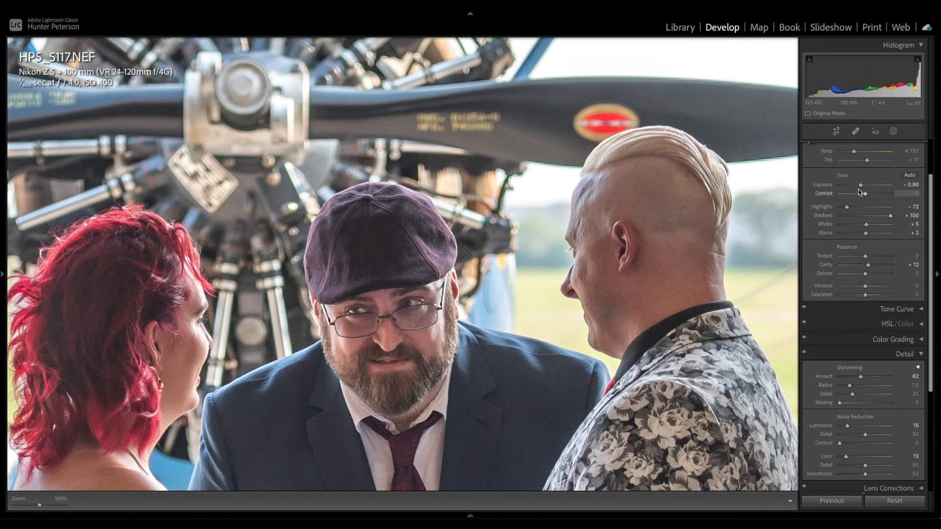
pyautogui.click(741, 266)
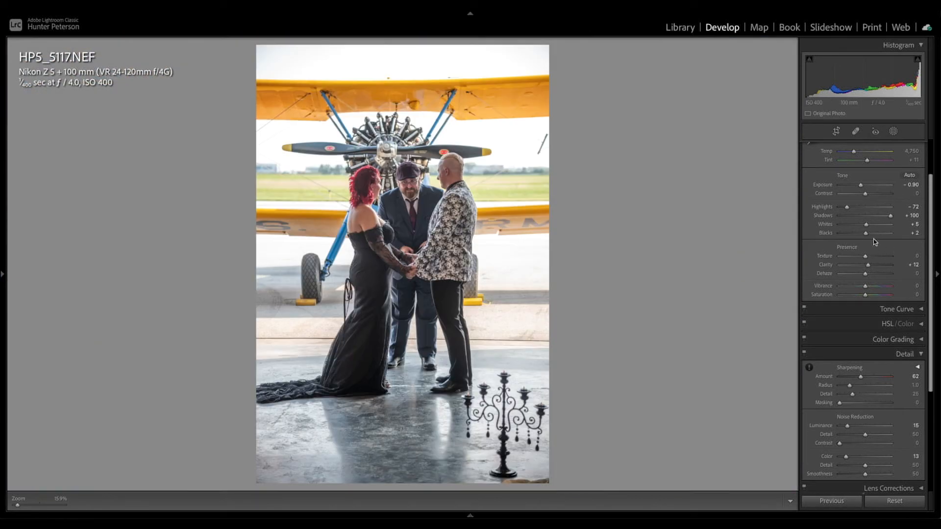
# Set Blacks to −33 and Whites to −12, and lower Exposure to −2.40 before raising it again.
pyautogui.moveTo(866, 233); pyautogui.dragTo(857, 235)
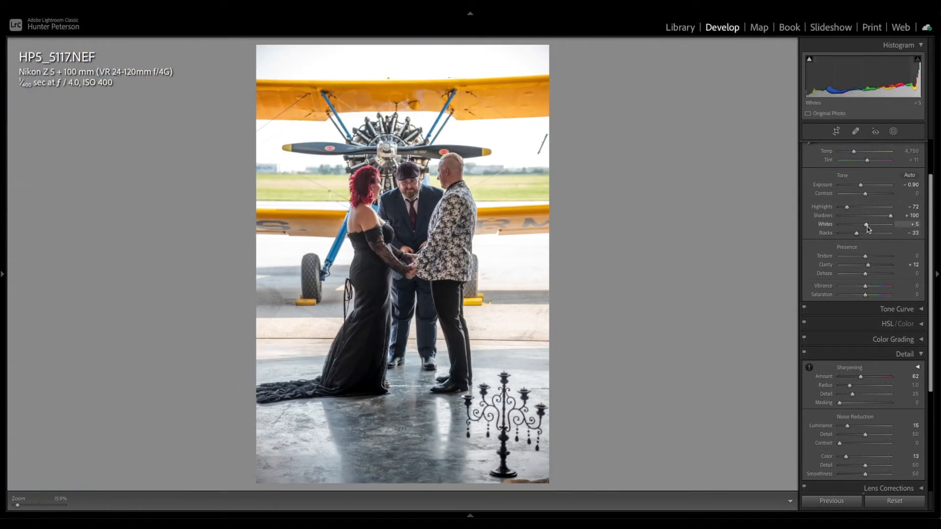
pyautogui.moveTo(865, 225)
pyautogui.mouseDown()
pyautogui.moveTo(880, 226)
pyautogui.moveTo(847, 225)
pyautogui.moveTo(896, 228)
pyautogui.moveTo(862, 224)
pyautogui.mouseUp()
pyautogui.moveTo(860, 185); pyautogui.dragTo(853, 188)
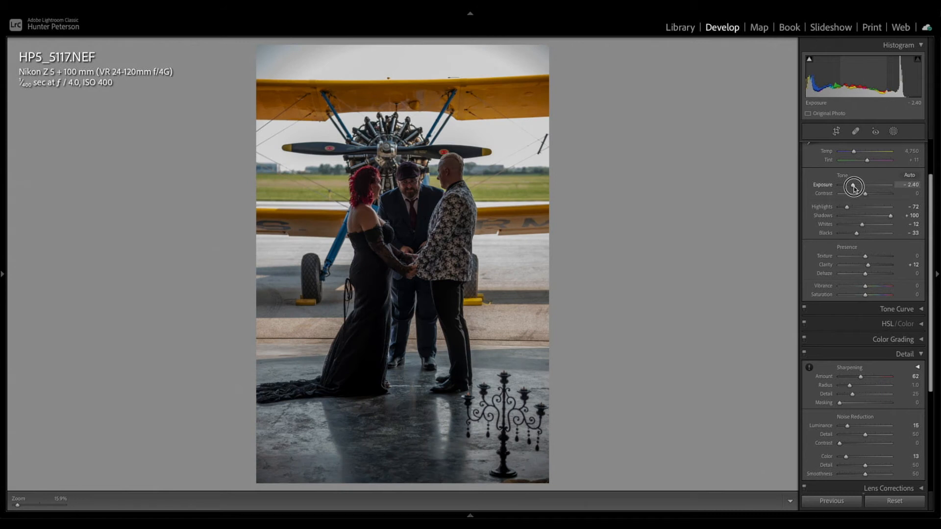
pyautogui.moveTo(854, 188); pyautogui.dragTo(863, 189)
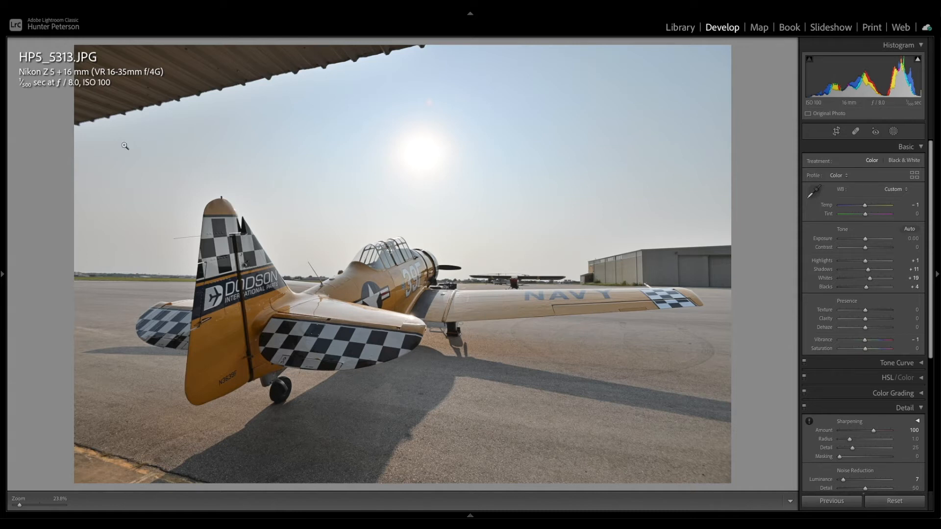
# Set Shadows, Whites and Blacks to +1 on HP5_5313.JPG, and view the airplane's fuselage at 100%.
pyautogui.moveTo(866, 269); pyautogui.dragTo(867, 281)
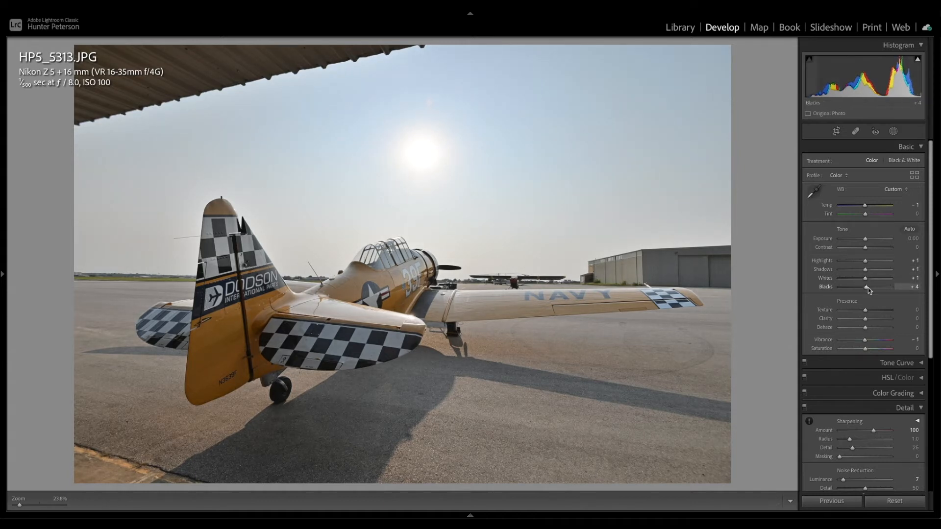
pyautogui.moveTo(868, 287); pyautogui.dragTo(868, 289)
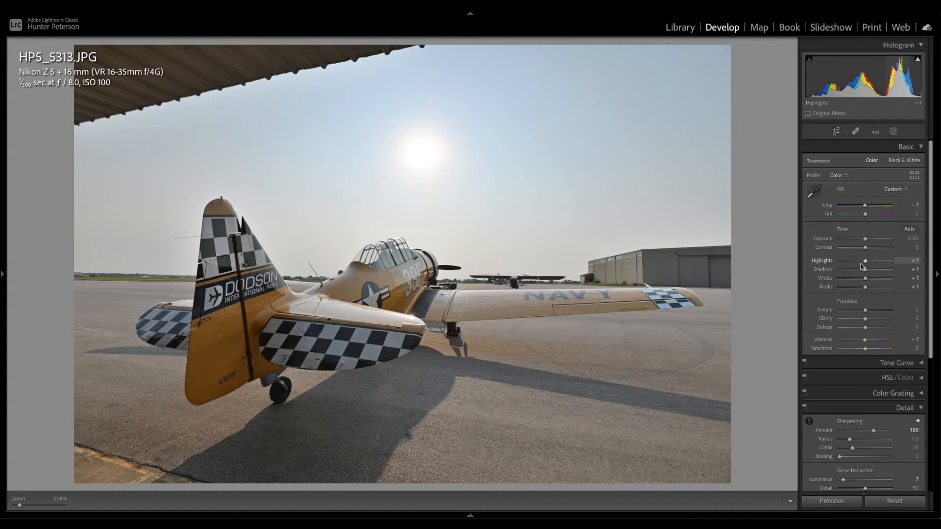
pyautogui.click(316, 309)
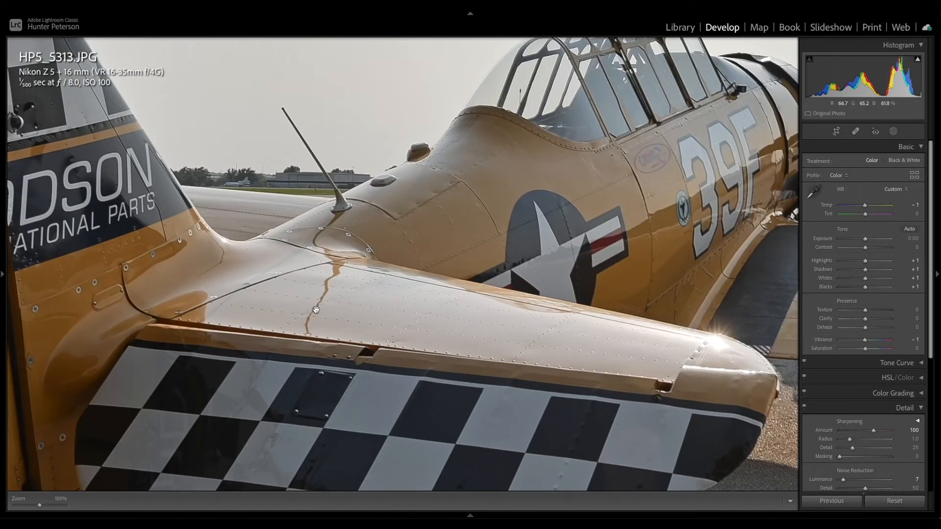
# Examine the airplane's tail lettering, checkered tailplane, fuselage markings and wing at 100%.
pyautogui.hscroll(3, 315, 309)
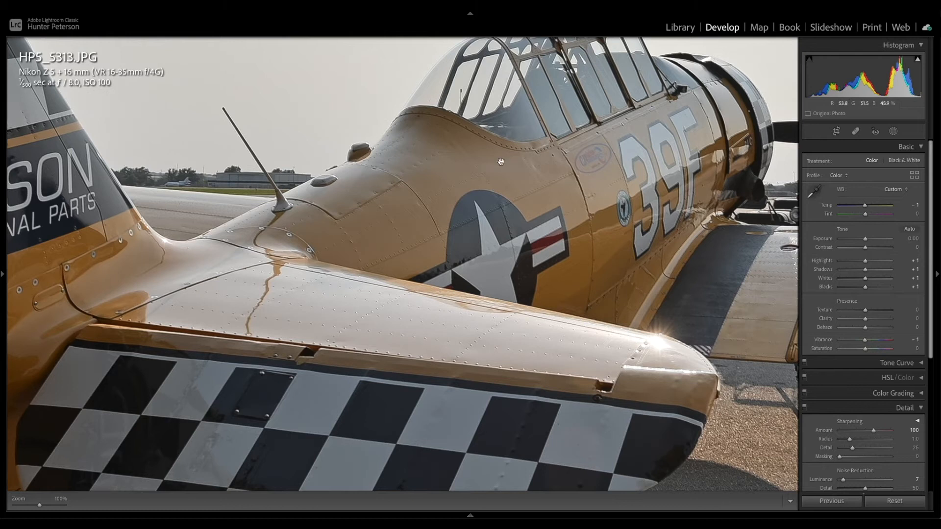
pyautogui.hscroll(-10, 351, 198)
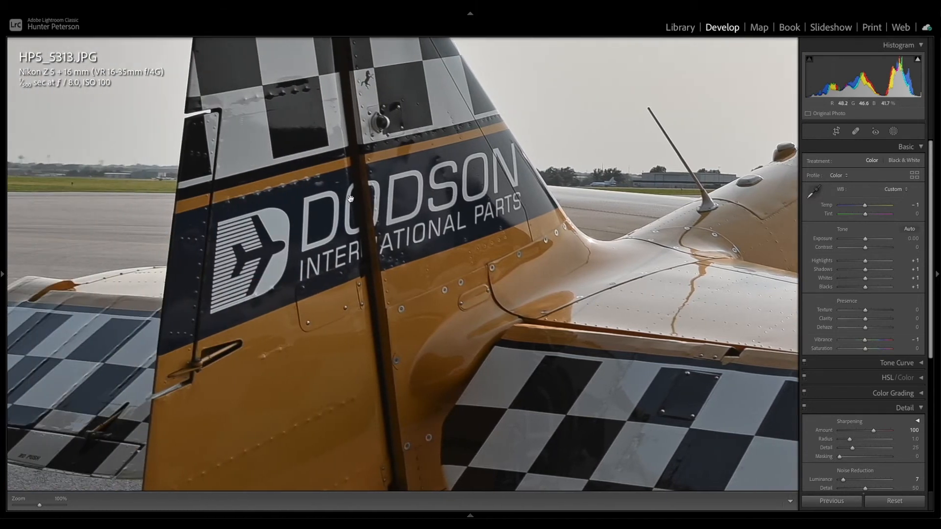
pyautogui.hscroll(-5, 350, 198)
pyautogui.hscroll(15, 350, 199)
pyautogui.scroll(-6, 350, 198)
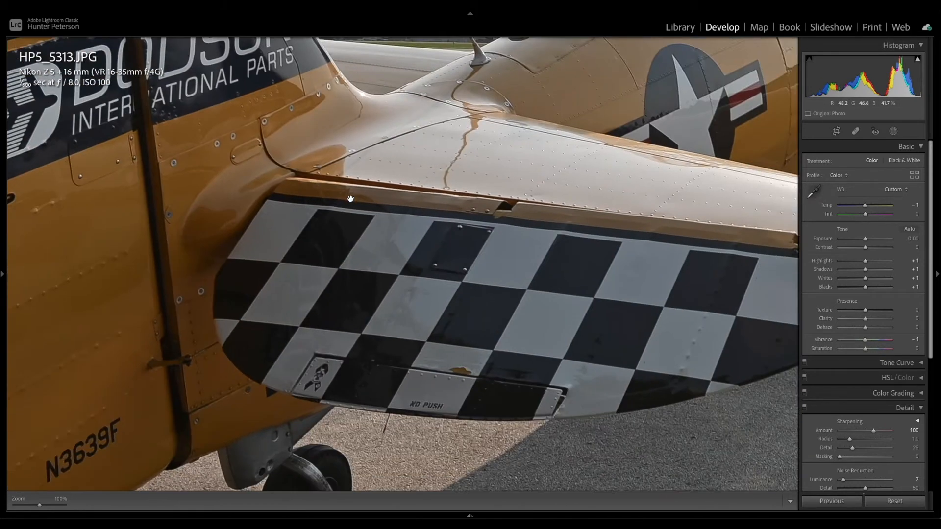
pyautogui.scroll(4, 350, 198)
pyautogui.hscroll(10, 447, 104)
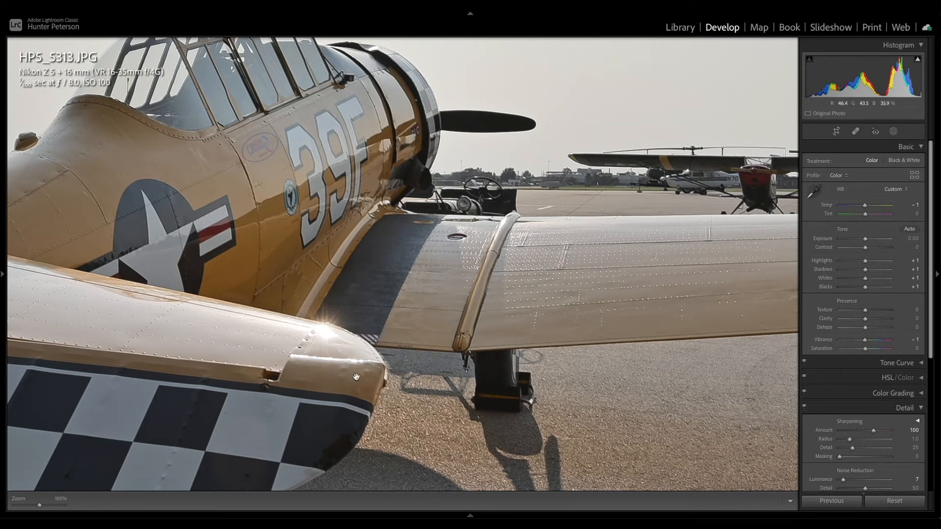
pyautogui.hscroll(-2, 344, 362)
pyautogui.hscroll(-6, 344, 362)
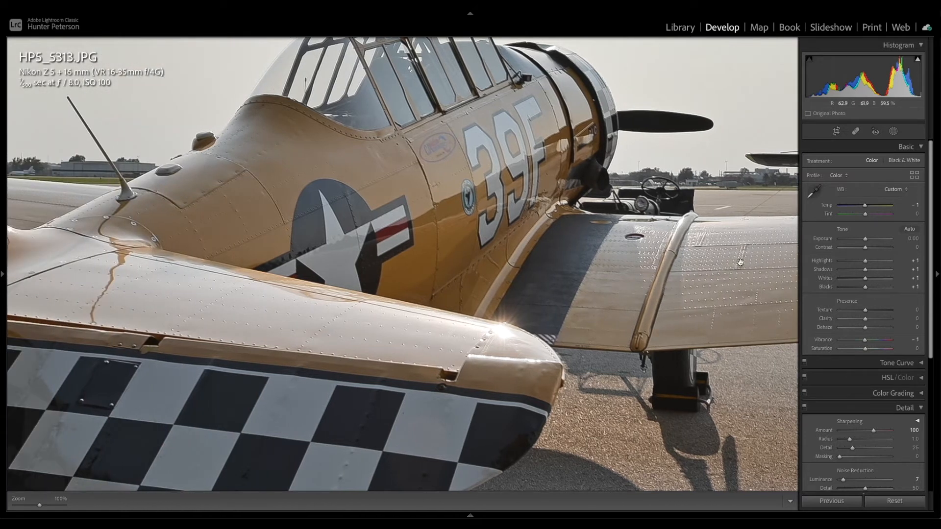
# Examine the cockpit, the sky and the sun up close, and return to the full view of the airplane photo.
pyautogui.scroll(15, 620, 222)
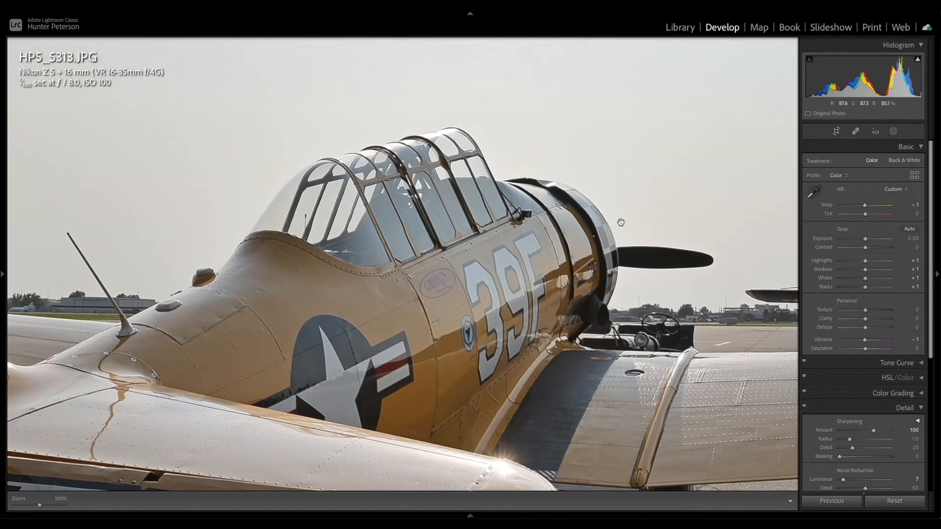
pyautogui.scroll(3, 620, 222)
pyautogui.scroll(-11, 621, 222)
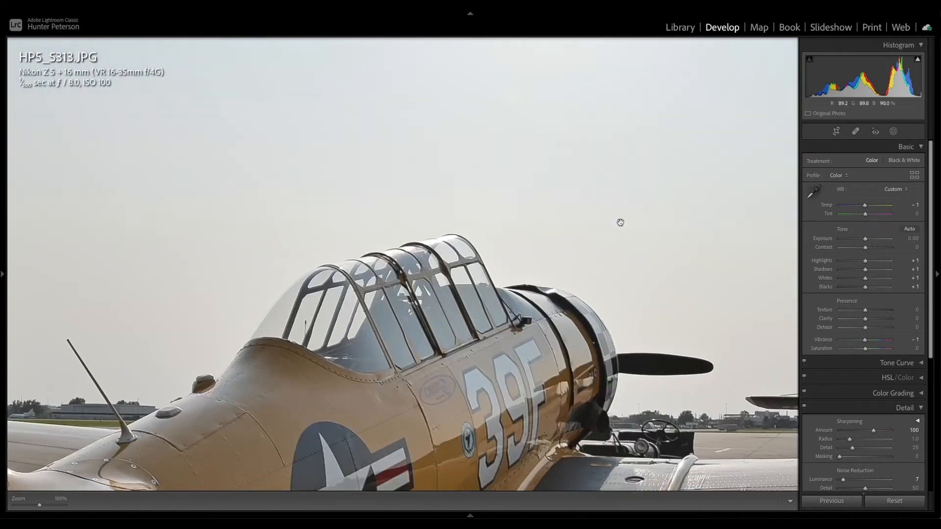
pyautogui.scroll(18, 620, 222)
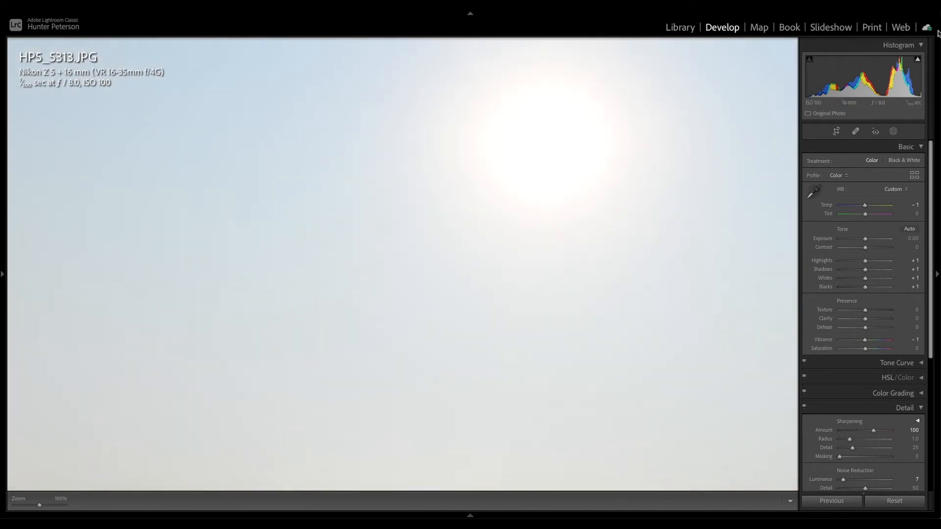
pyautogui.moveTo(917, 59)
pyautogui.click(534, 214)
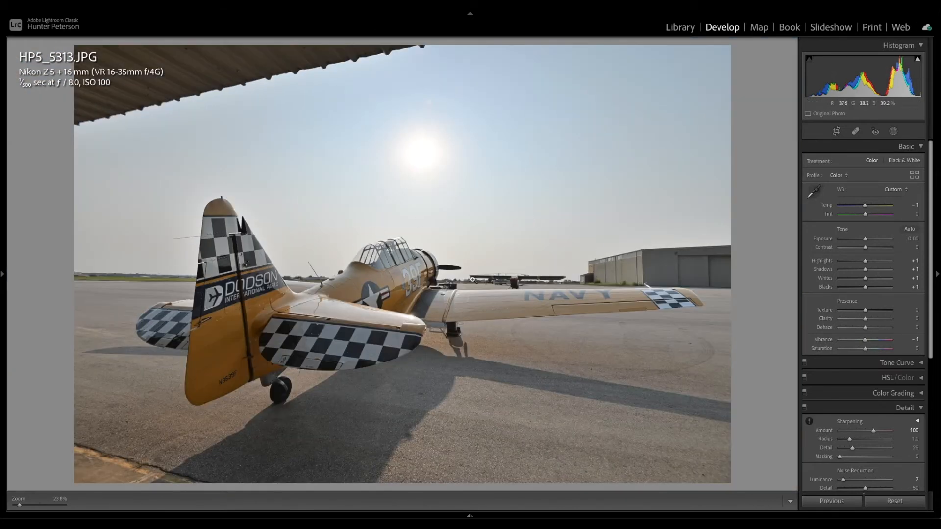
pyautogui.click(407, 267)
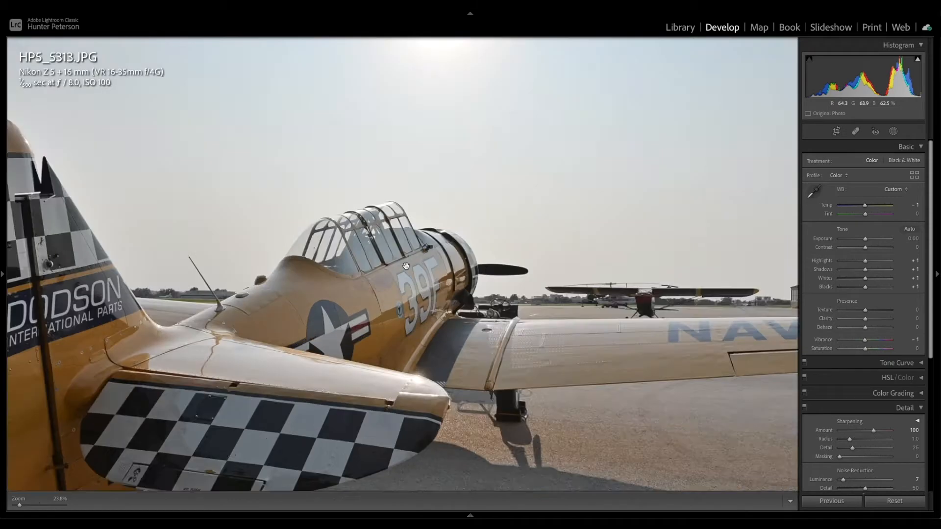
pyautogui.click(378, 255)
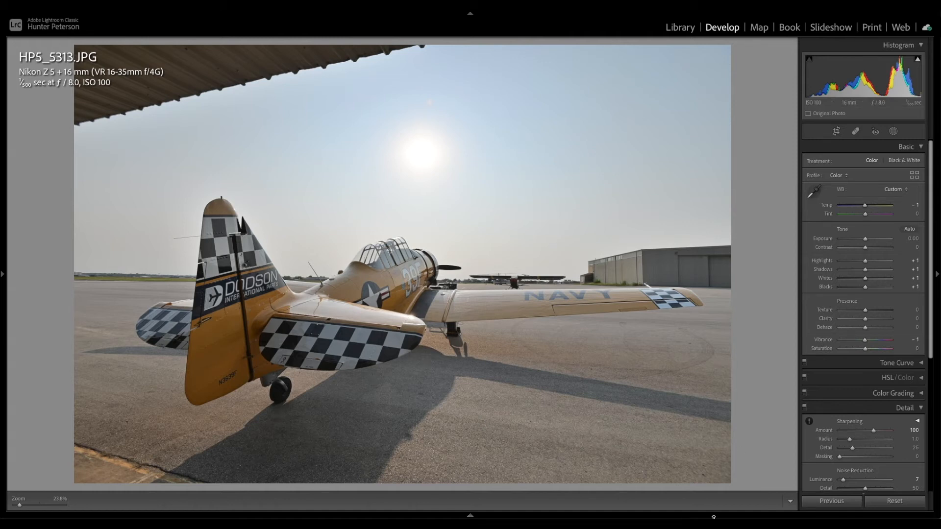
# Open photo HP5_5320-HDR.dng, and raise its Exposure to +0.75 and its Blacks to +6.
pyautogui.moveTo(711, 516)
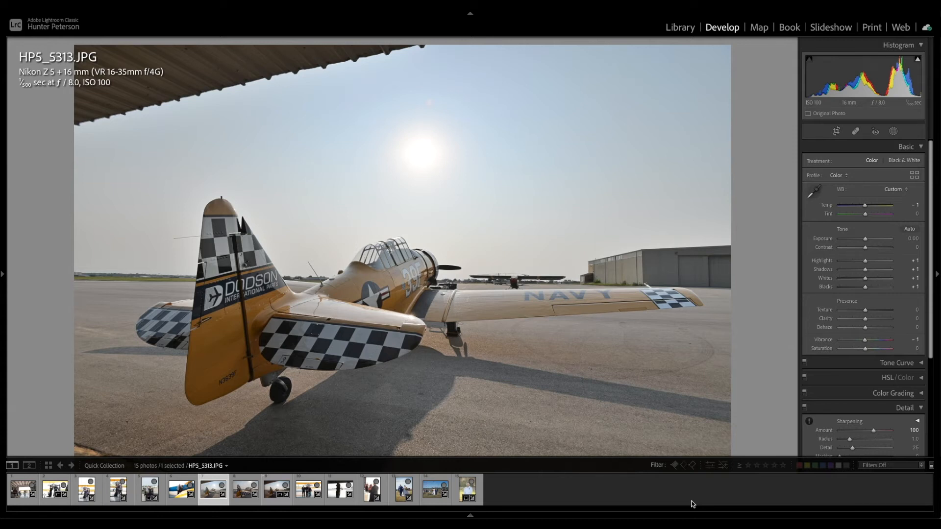
pyautogui.click(270, 495)
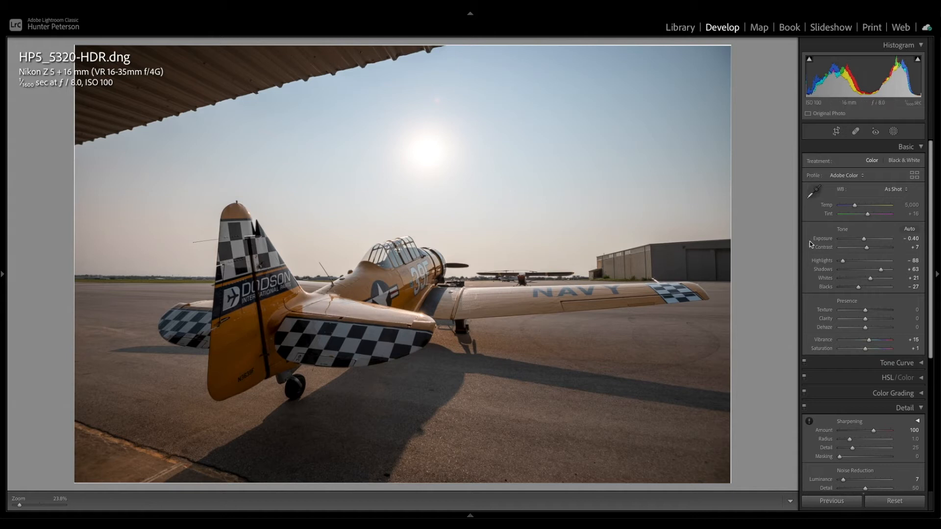
pyautogui.moveTo(864, 238); pyautogui.dragTo(868, 240)
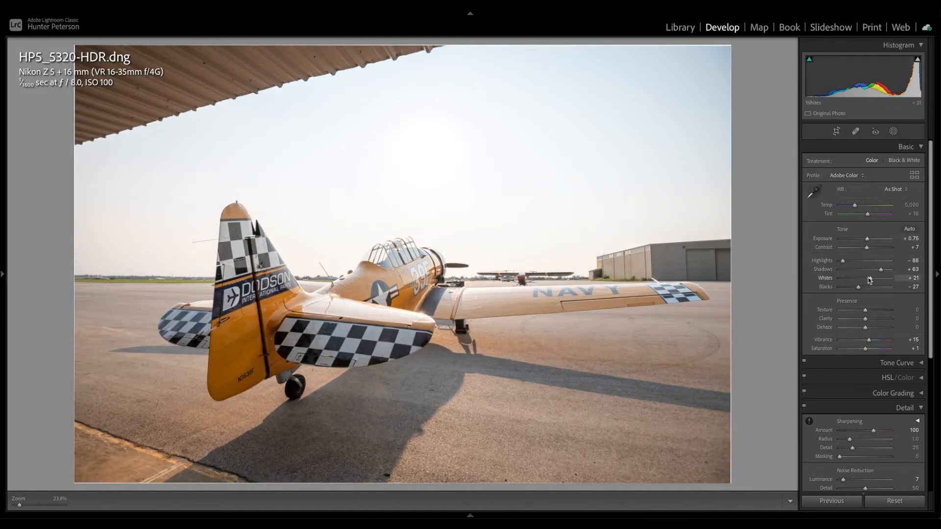
pyautogui.moveTo(860, 287); pyautogui.dragTo(867, 287)
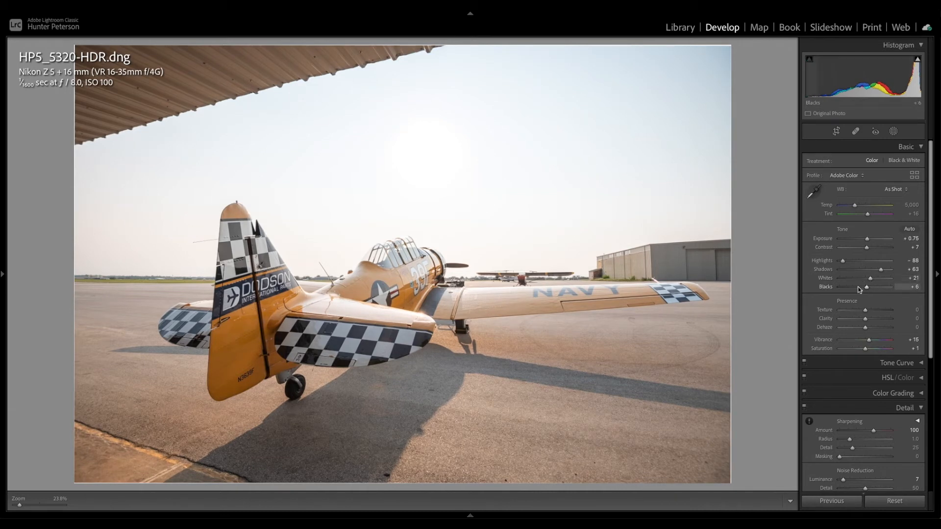
# Set Blacks to −26 and Exposure to −0.70, and inspect the airplane's wing and fuselage at 100%.
pyautogui.click(858, 287)
pyautogui.moveTo(864, 244); pyautogui.dragTo(862, 241)
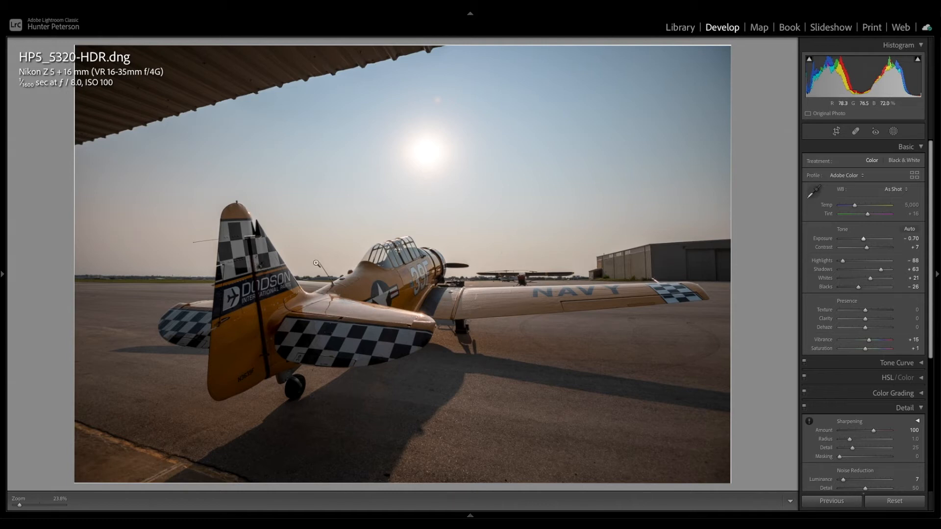
pyautogui.click(445, 305)
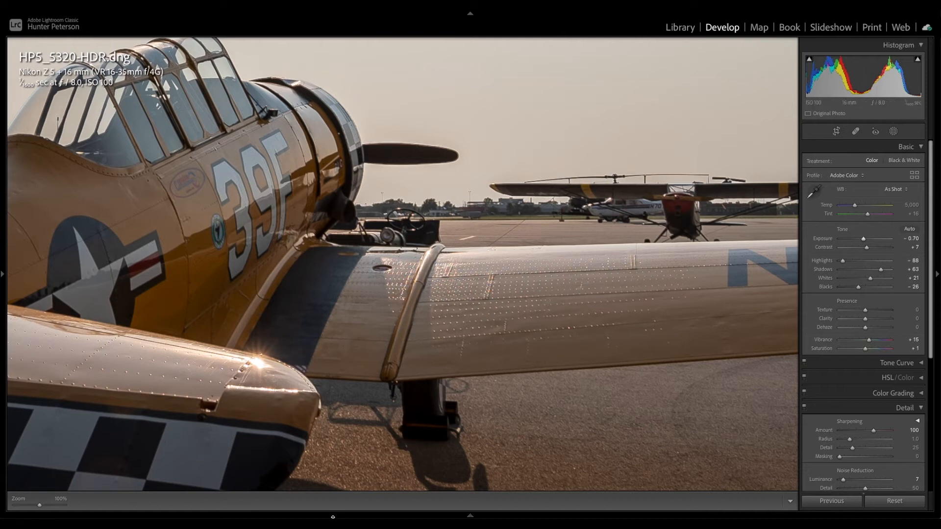
# Compare the airplane's wing and fuselage at 100% between HP5_5313.JPG and HP5_5320-HDR.dng, switching back and forth.
pyautogui.moveTo(280, 512)
pyautogui.click(214, 495)
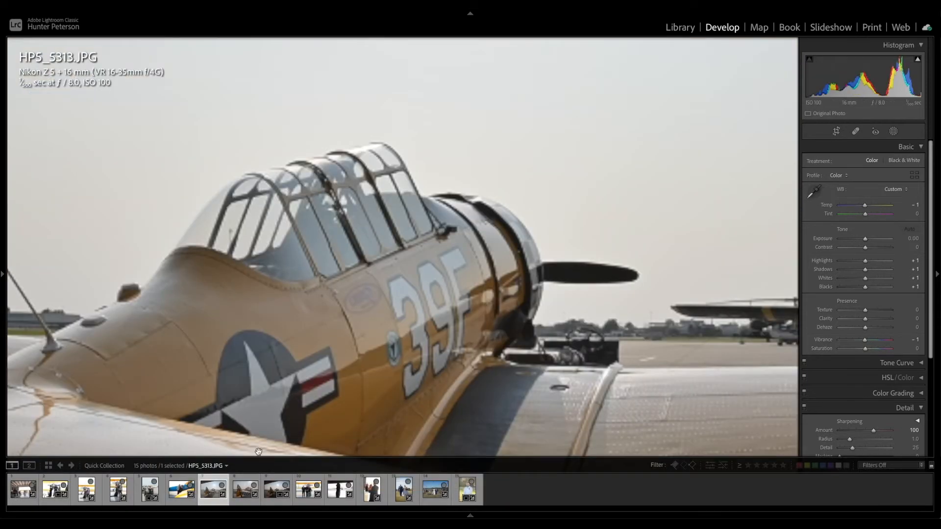
pyautogui.click(343, 383)
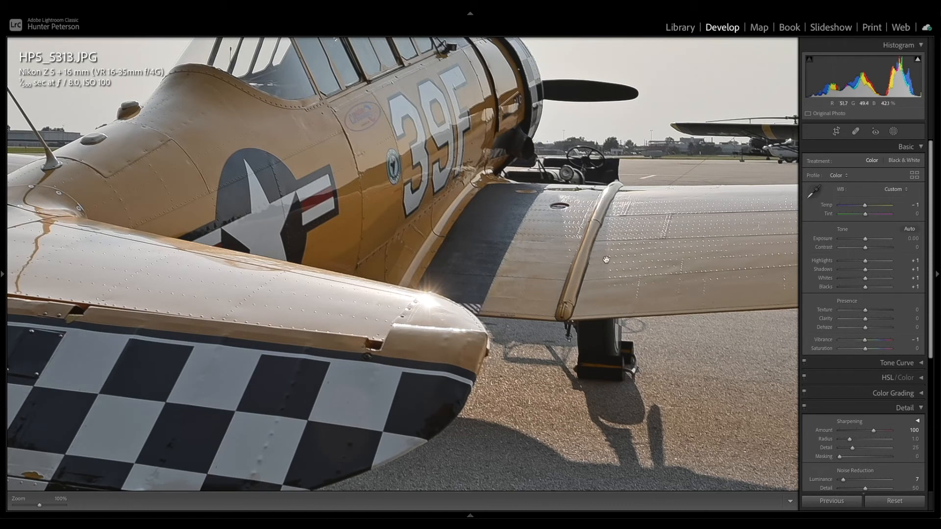
pyautogui.moveTo(234, 515)
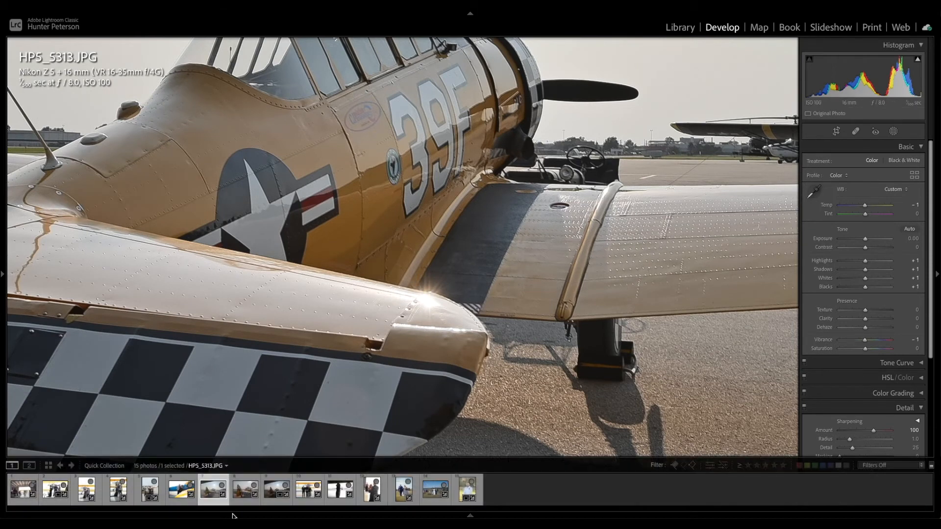
pyautogui.click(269, 492)
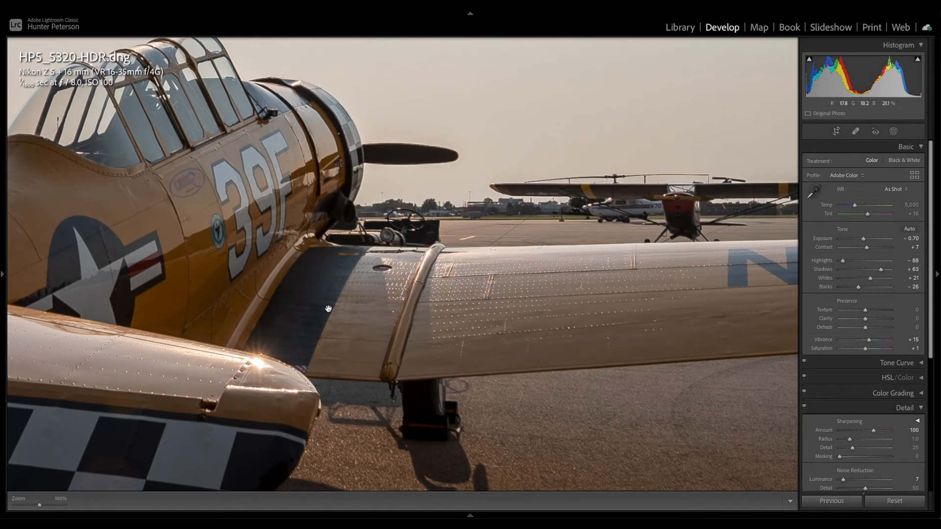
pyautogui.hscroll(-1, 270, 221)
pyautogui.moveTo(199, 517)
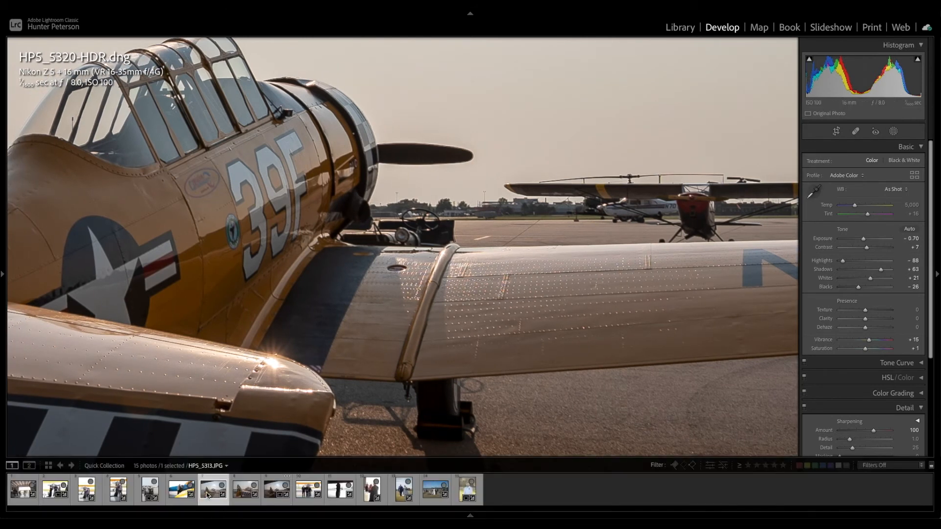
pyautogui.click(208, 495)
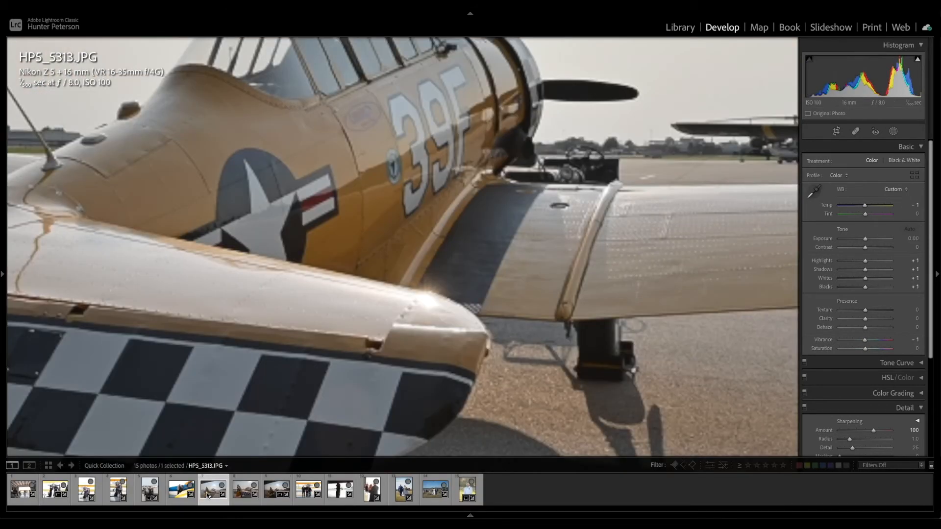
pyautogui.click(269, 492)
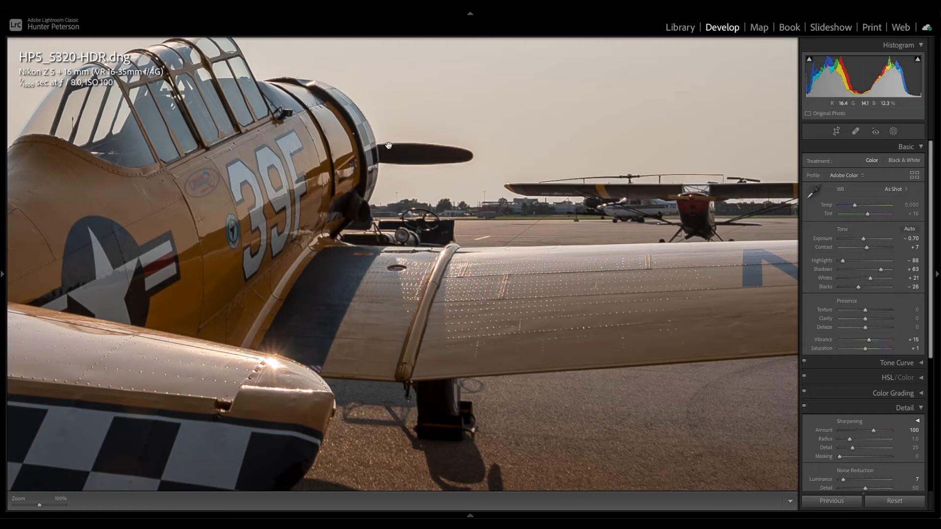
# Examine the fuselage, cockpit, sky and tail of the HDR photo at 100%, and return to the full view.
pyautogui.hscroll(-10, 311, 153)
pyautogui.scroll(4, 311, 153)
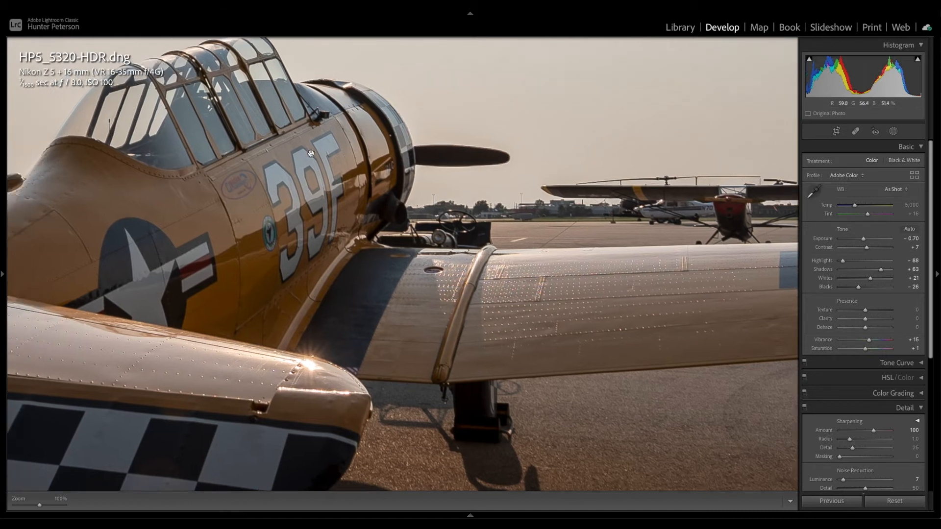
pyautogui.hscroll(-5, 311, 153)
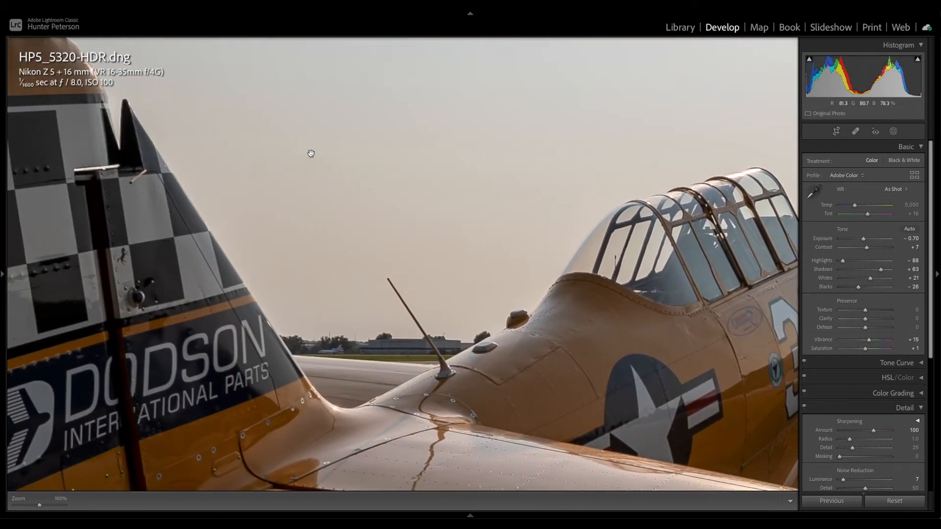
pyautogui.click(311, 154)
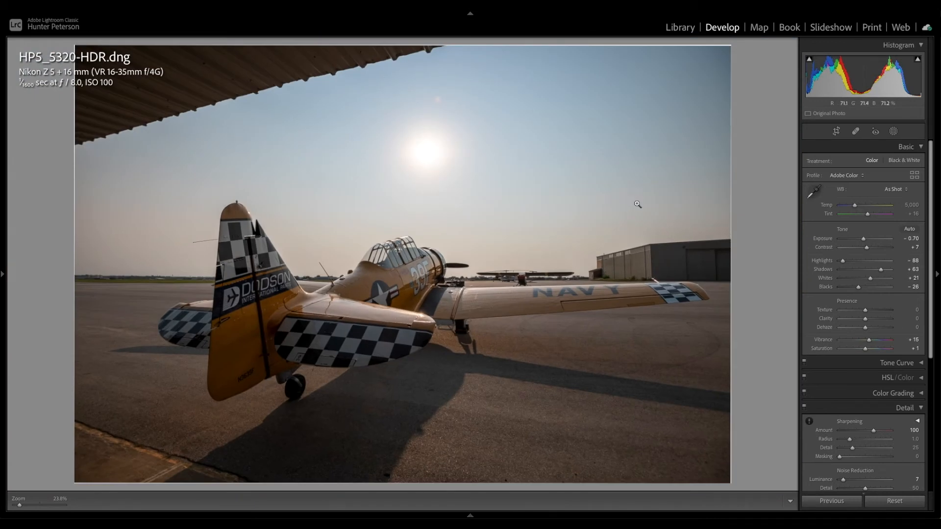
# In the HDR photo, set Exposure to −2.20, Shadows to +53, Whites to −61, Blacks to +56, Texture to +79, Clarity to −96 and Dehaze to +28.
pyautogui.moveTo(858, 287)
pyautogui.mouseDown()
pyautogui.moveTo(880, 290)
pyautogui.moveTo(876, 279)
pyautogui.moveTo(849, 279)
pyautogui.mouseUp()
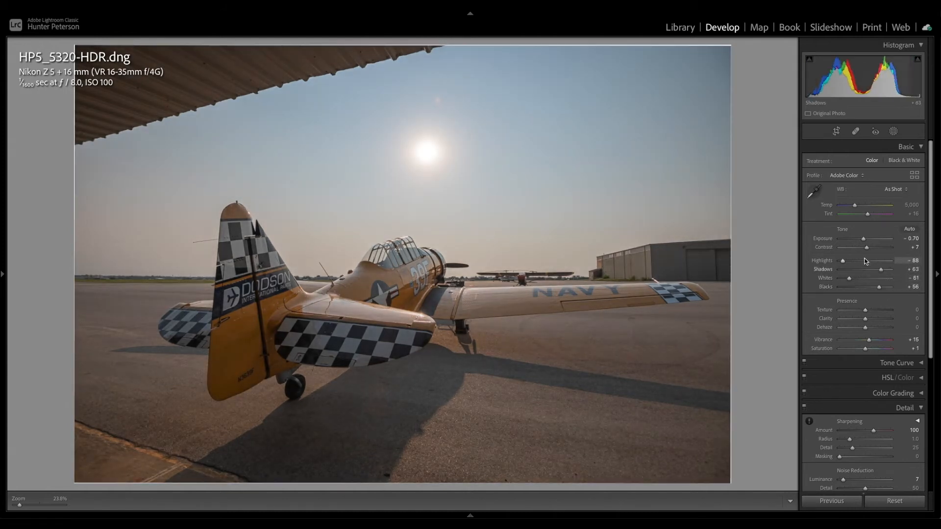
pyautogui.moveTo(863, 239); pyautogui.dragTo(879, 269)
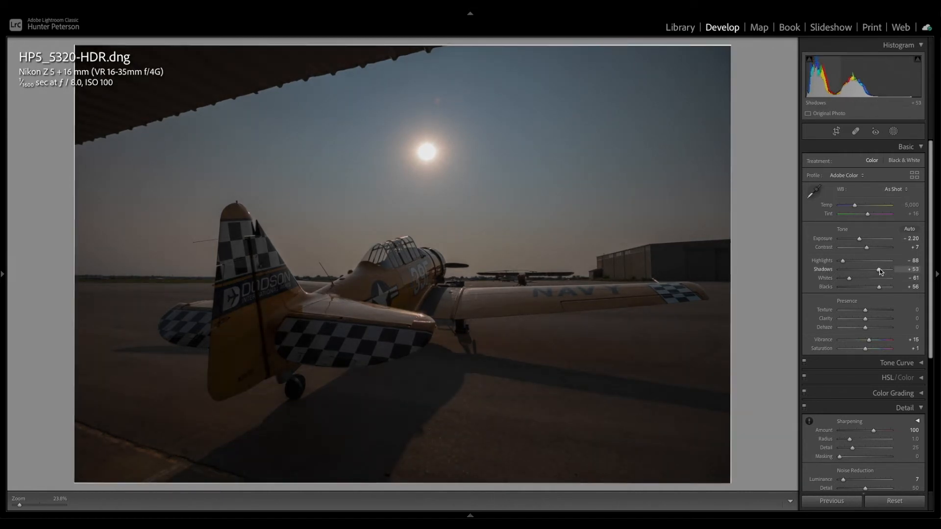
pyautogui.moveTo(864, 318)
pyautogui.mouseDown()
pyautogui.moveTo(894, 317)
pyautogui.moveTo(839, 318)
pyautogui.moveTo(885, 310)
pyautogui.moveTo(872, 327)
pyautogui.mouseUp()
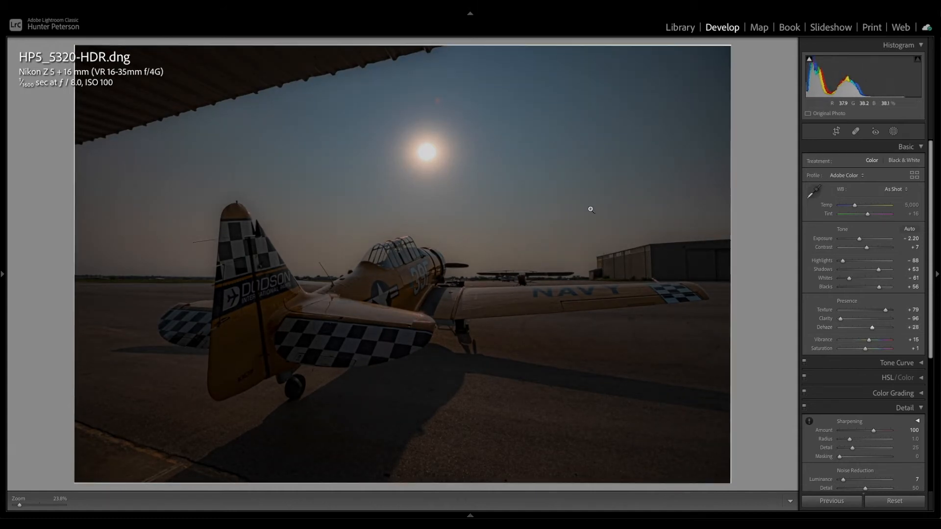
# Open photo HP5_5314.NEF, and set its Highlights to −100 and its Shadows to +100.
pyautogui.moveTo(245, 514)
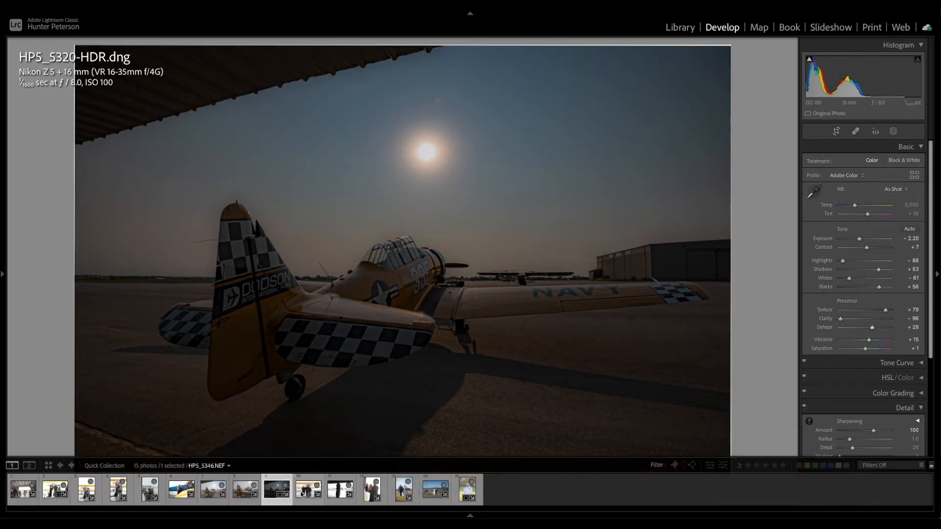
pyautogui.click(240, 490)
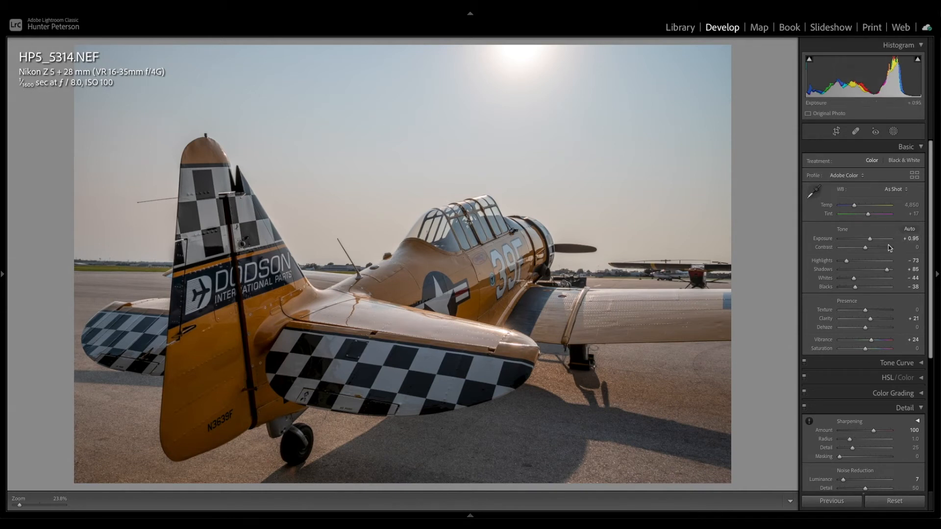
pyautogui.moveTo(846, 261); pyautogui.dragTo(891, 270)
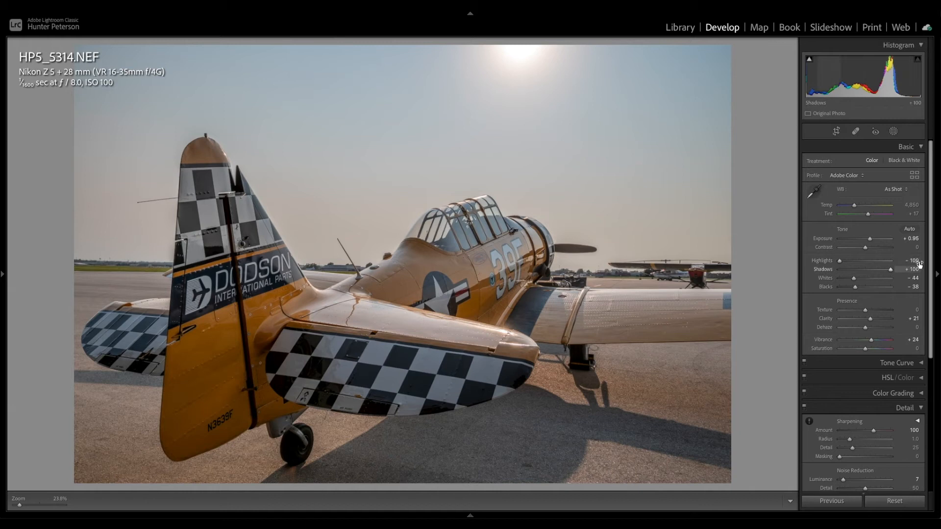
# Examine the cockpit, fuselage markings and wing of HP5_5314.NEF at 100%, and return to the full view.
pyautogui.click(527, 231)
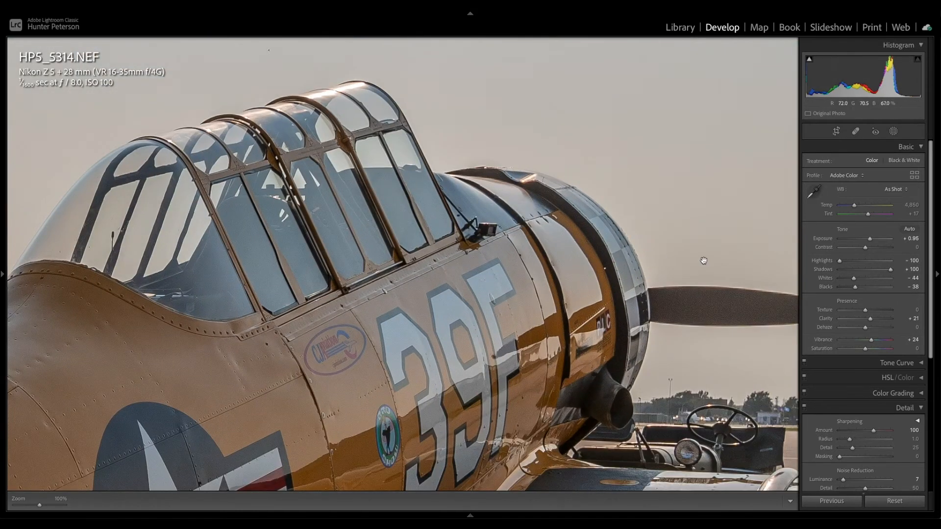
pyautogui.scroll(-10, 704, 260)
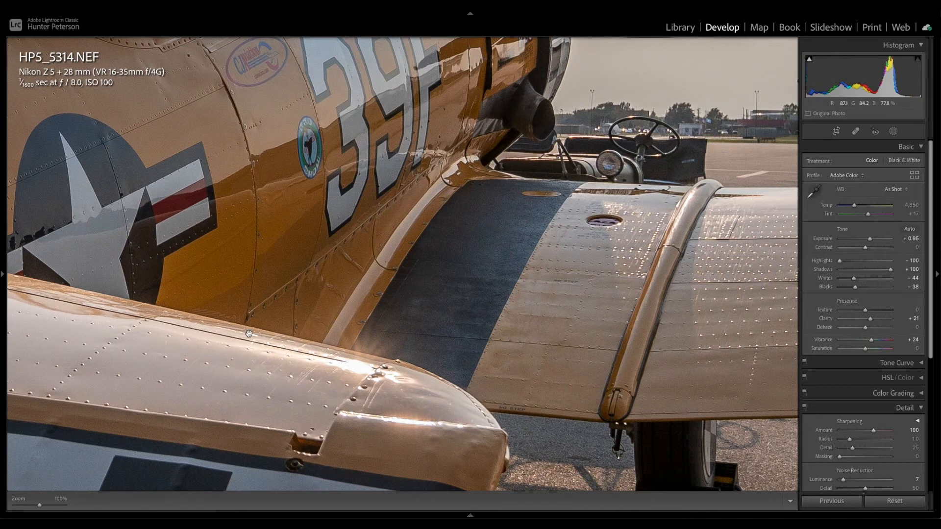
pyautogui.scroll(1, 389, 372)
pyautogui.scroll(3, 389, 373)
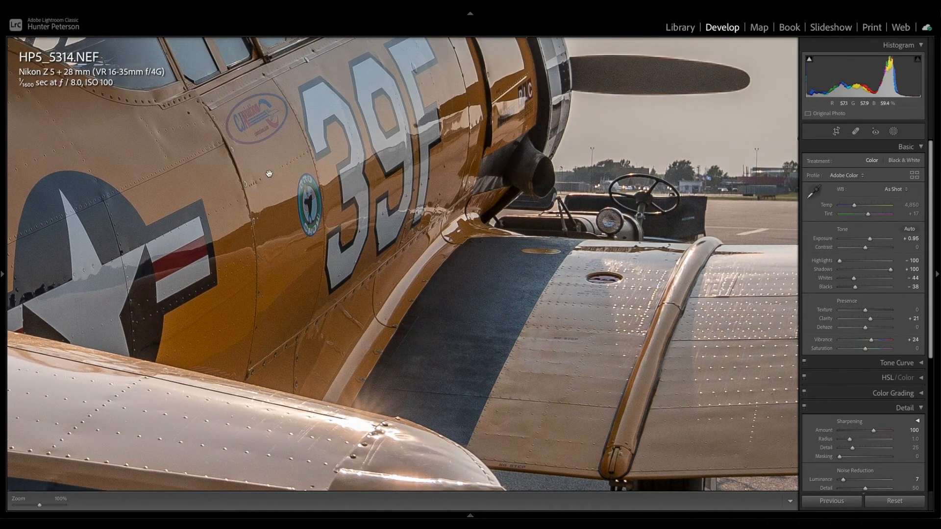
pyautogui.hscroll(15, 684, 277)
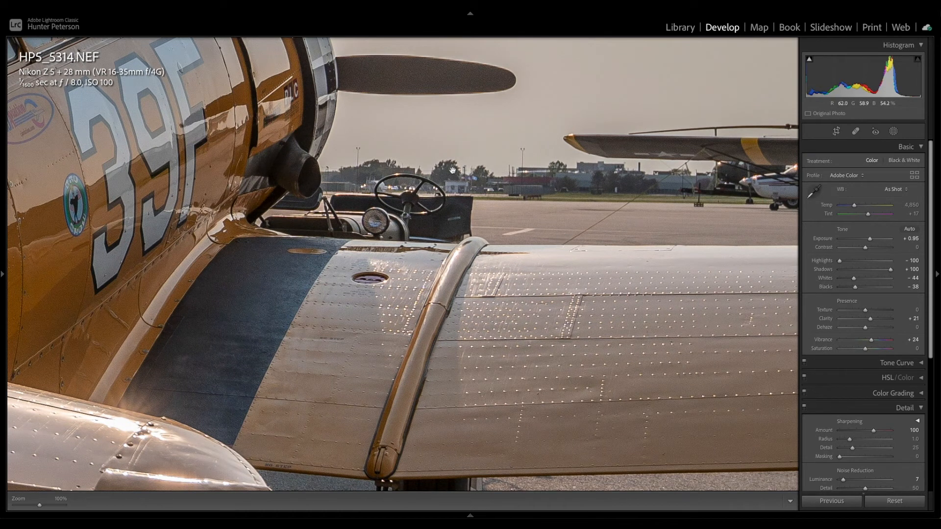
pyautogui.click(473, 189)
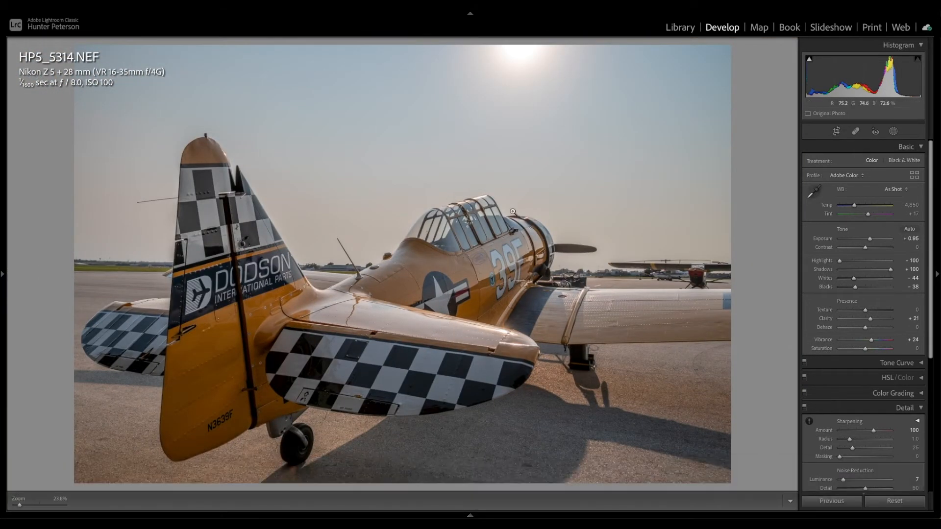
# Open HP5_5320-HDR.dng and set Exposure to −0.20, Highlights to −10, Shadows to +6, Blacks to −7, Texture to +9 and Clarity to +2, and lower Dehaze.
pyautogui.press('Right')
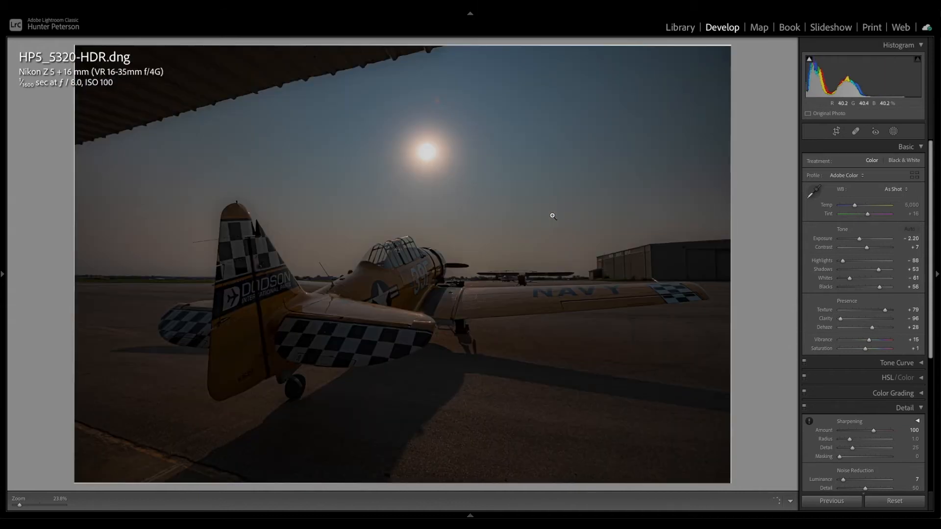
pyautogui.click(862, 261)
pyautogui.click(865, 269)
pyautogui.click(862, 287)
pyautogui.click(862, 289)
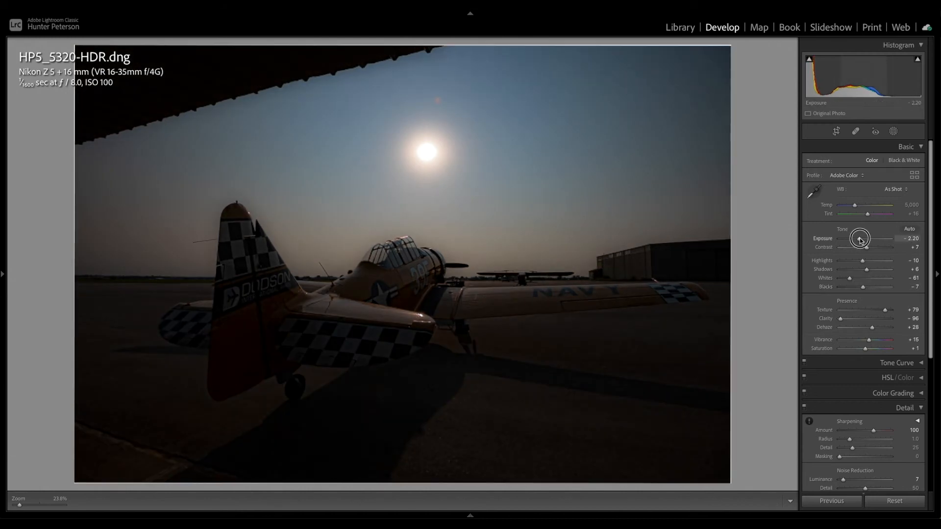
pyautogui.click(864, 238)
pyautogui.moveTo(864, 239); pyautogui.dragTo(863, 239)
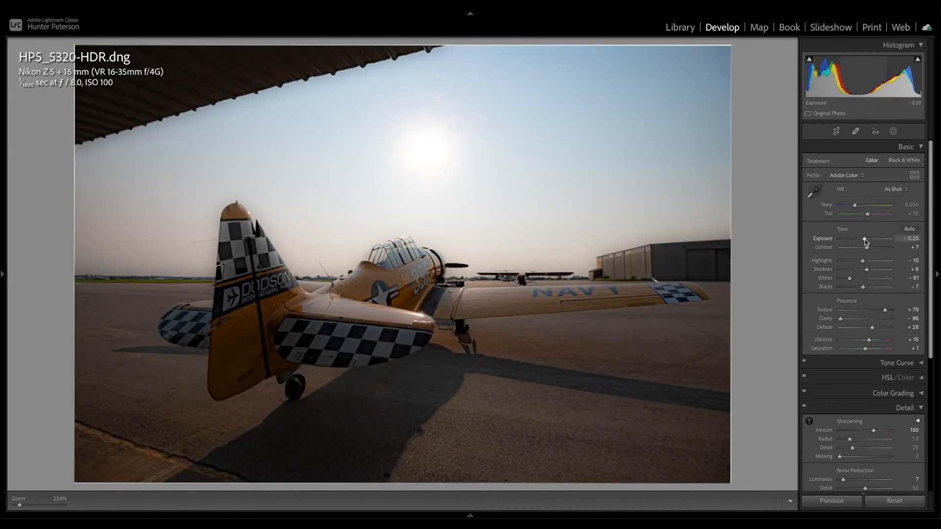
pyautogui.click(866, 309)
pyautogui.click(866, 327)
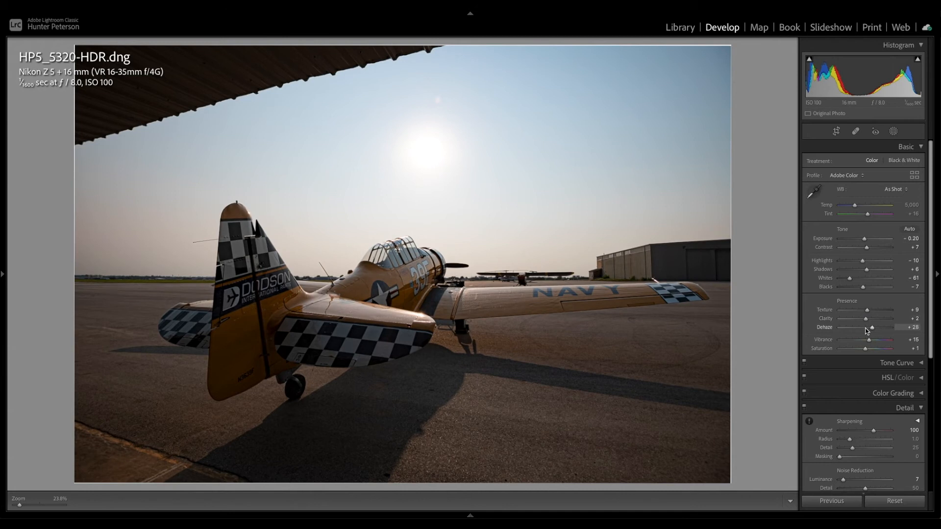
# Return to HP5_5314.NEF and set Highlights to −10, Shadows to +2, Whites to −2, Blacks to +1 and Exposure to 0.00.
pyautogui.press('Left')
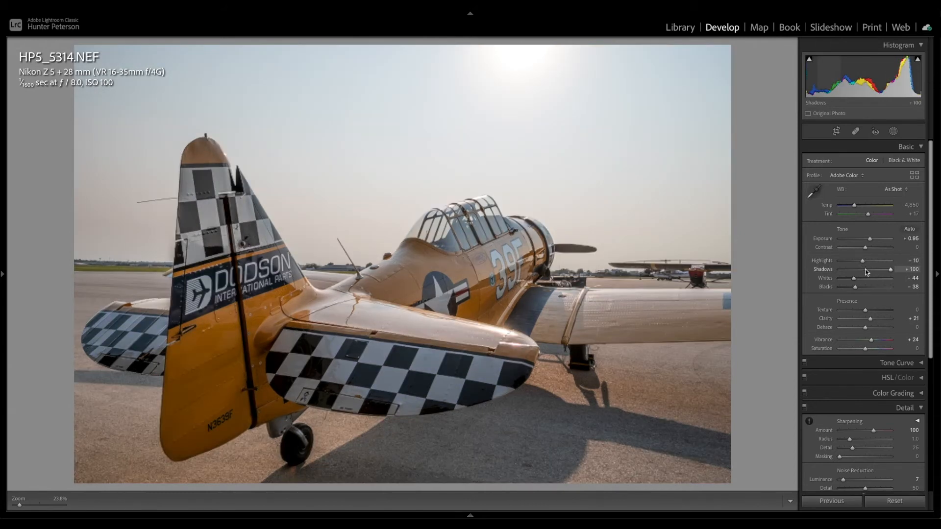
pyautogui.click(865, 269)
pyautogui.click(865, 277)
pyautogui.click(865, 287)
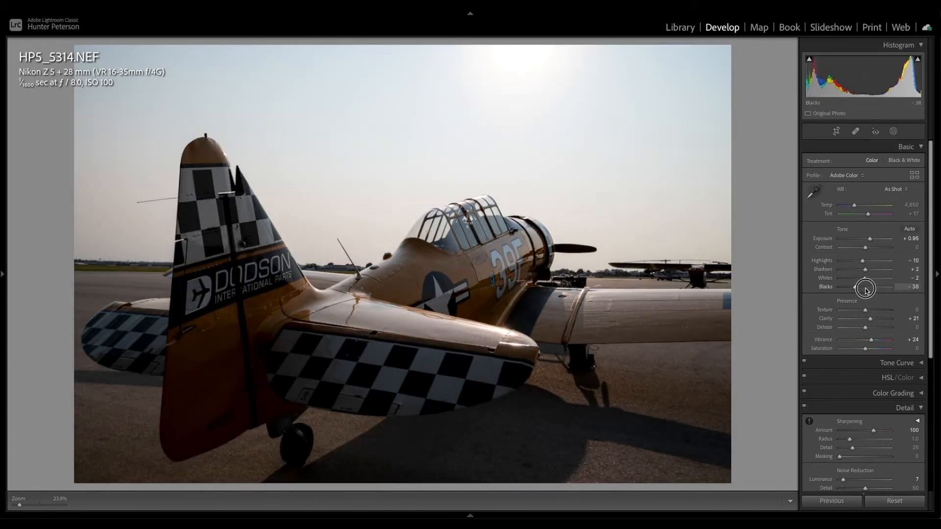
pyautogui.click(866, 239)
pyautogui.doubleClick(867, 238)
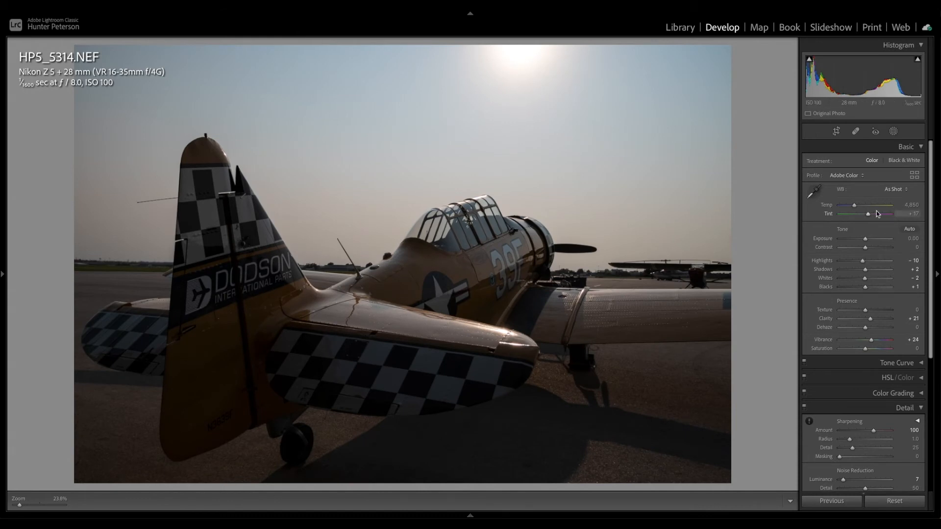
# Set Highlights to −40, Shadows to +96, Whites to +58, Blacks to −15 and Exposure to +0.25 on HP5_5314.NEF.
pyautogui.moveTo(862, 260); pyautogui.dragTo(855, 263)
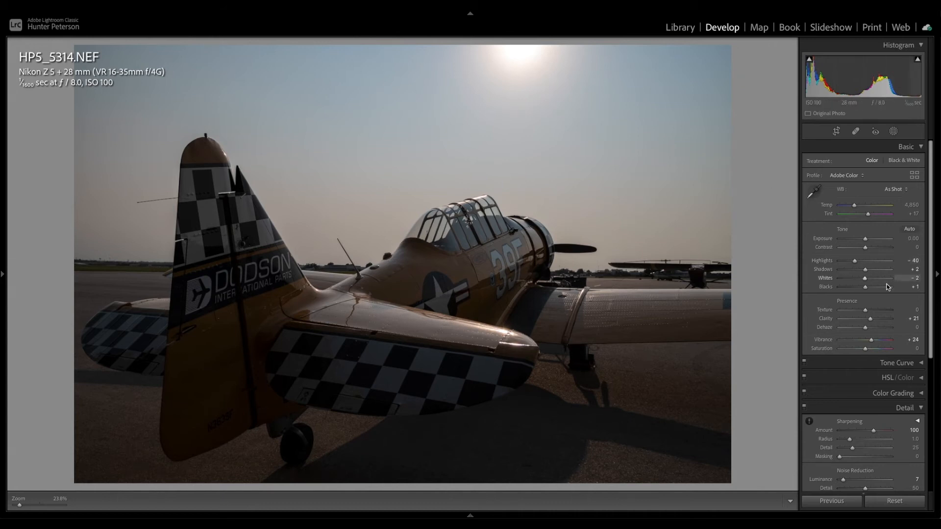
pyautogui.moveTo(865, 270); pyautogui.dragTo(890, 270)
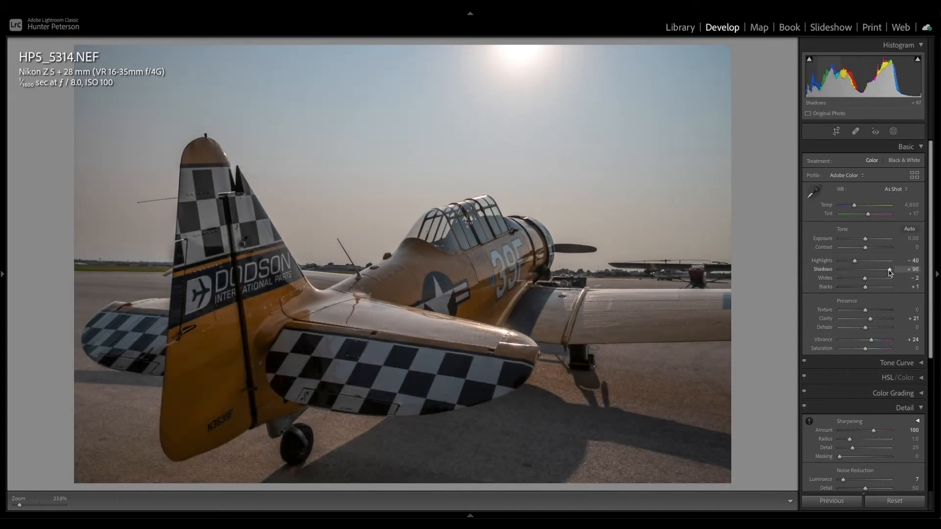
pyautogui.moveTo(865, 289); pyautogui.dragTo(880, 279)
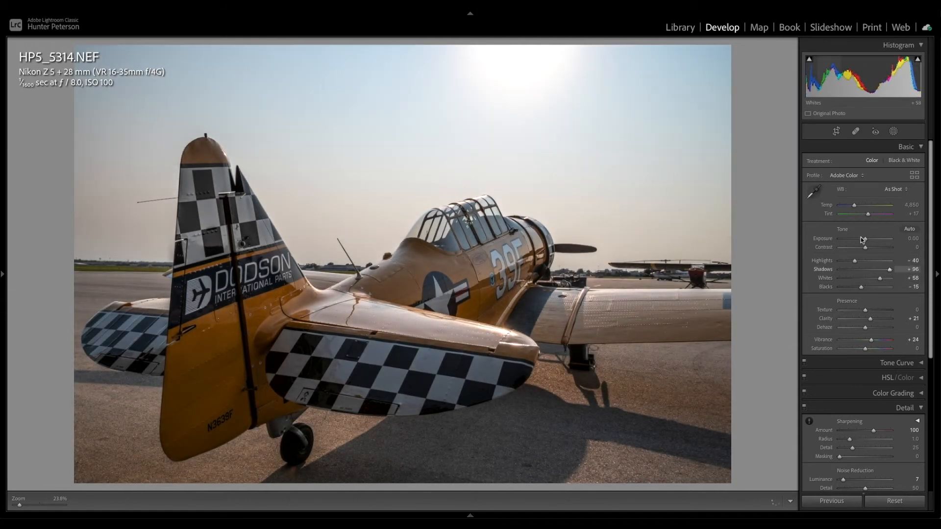
pyautogui.moveTo(864, 240); pyautogui.dragTo(866, 240)
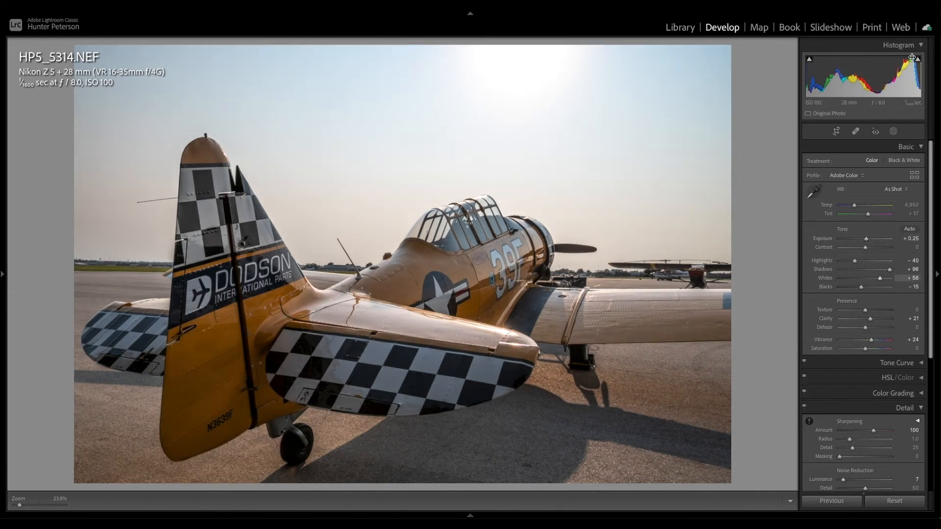
# Check the highlight clipping, lower Highlights to −89 and raise Contrast to +19.
pyautogui.moveTo(918, 60)
pyautogui.click(844, 261)
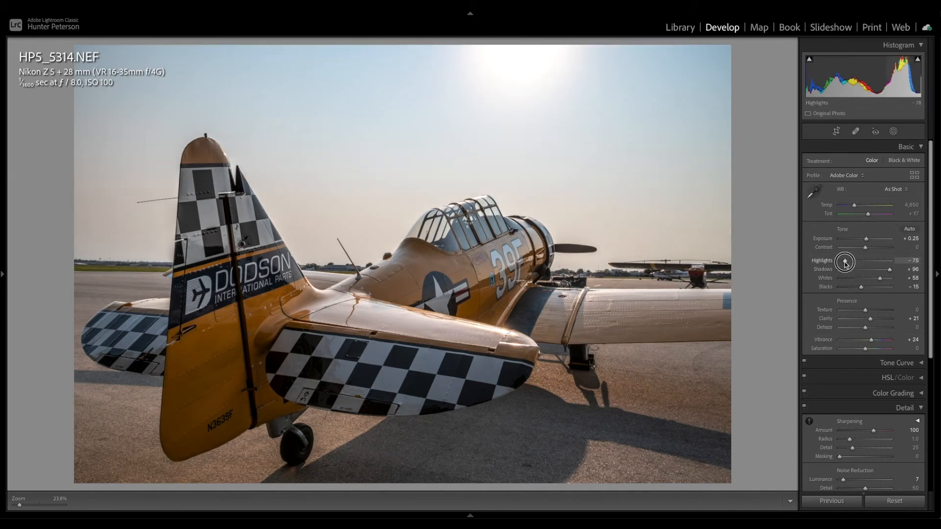
pyautogui.moveTo(845, 263); pyautogui.dragTo(842, 262)
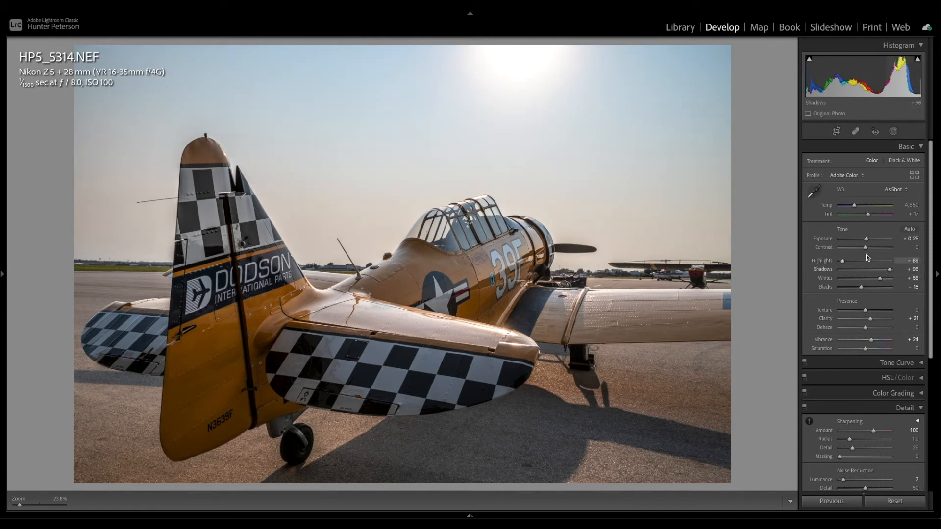
pyautogui.moveTo(865, 249)
pyautogui.mouseDown()
pyautogui.moveTo(876, 248)
pyautogui.moveTo(856, 248)
pyautogui.moveTo(869, 248)
pyautogui.mouseUp()
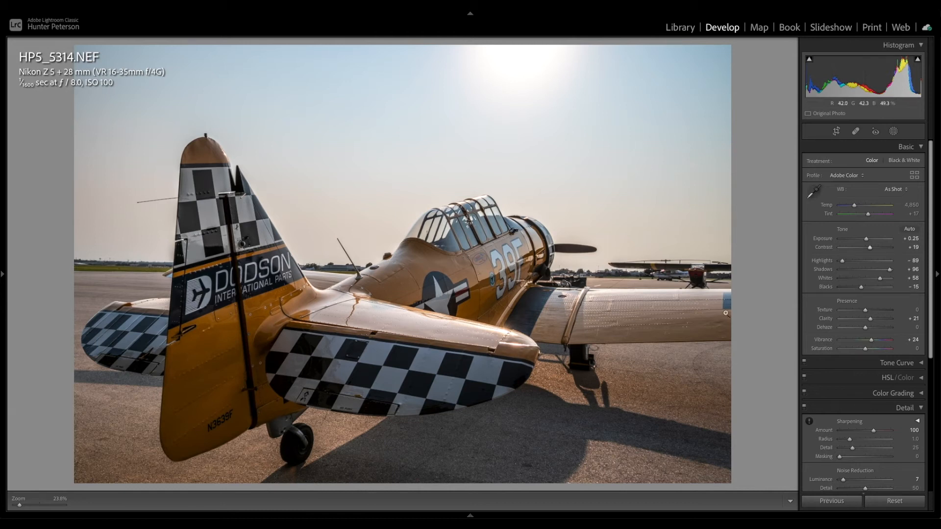
# On HP5_5314.NEF, set Blacks to +74, Exposure to +0.50, Whites to +6, Clarity to +34 and Contrast to +28.
pyautogui.moveTo(861, 288); pyautogui.dragTo(884, 287)
pyautogui.moveTo(866, 238); pyautogui.dragTo(868, 240)
pyautogui.moveTo(879, 278); pyautogui.dragTo(866, 278)
pyautogui.moveTo(870, 319); pyautogui.dragTo(873, 319)
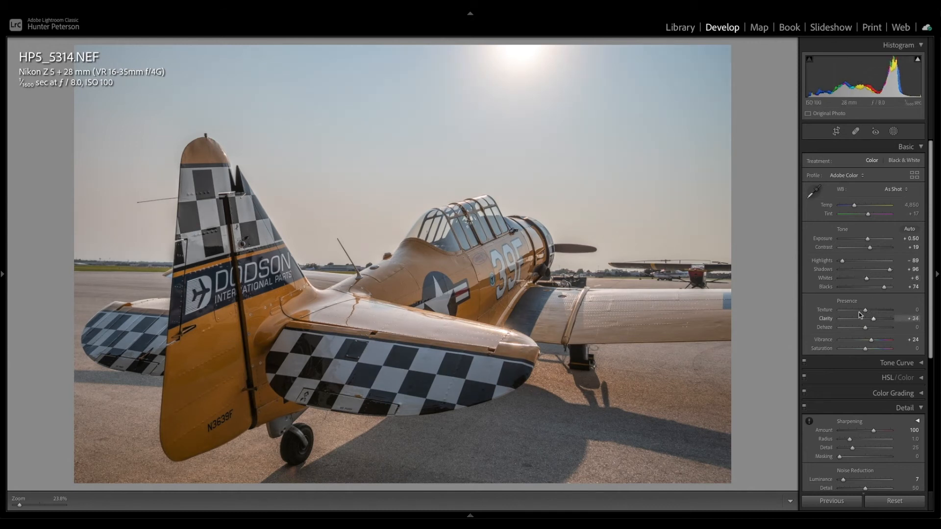
pyautogui.moveTo(869, 248); pyautogui.dragTo(872, 248)
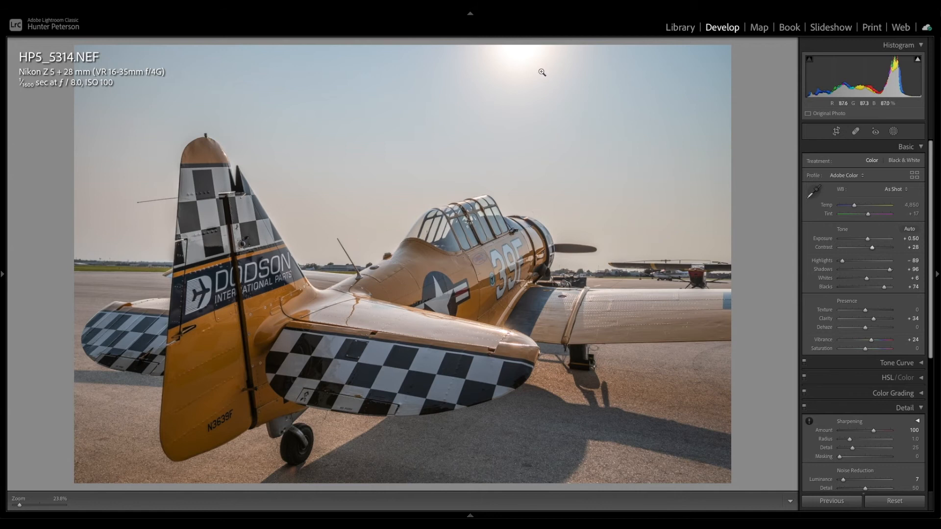
# Inspect the cockpit, propeller and distant aircraft at 100% and raise Luminance noise reduction to 25.
pyautogui.click(571, 153)
pyautogui.scroll(-5, 450, 284)
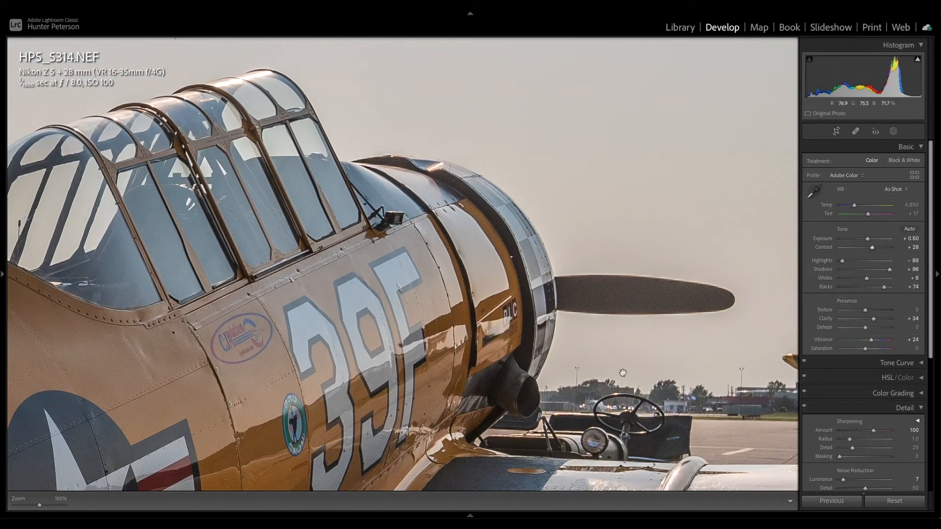
pyautogui.moveTo(589, 351); pyautogui.dragTo(359, 382)
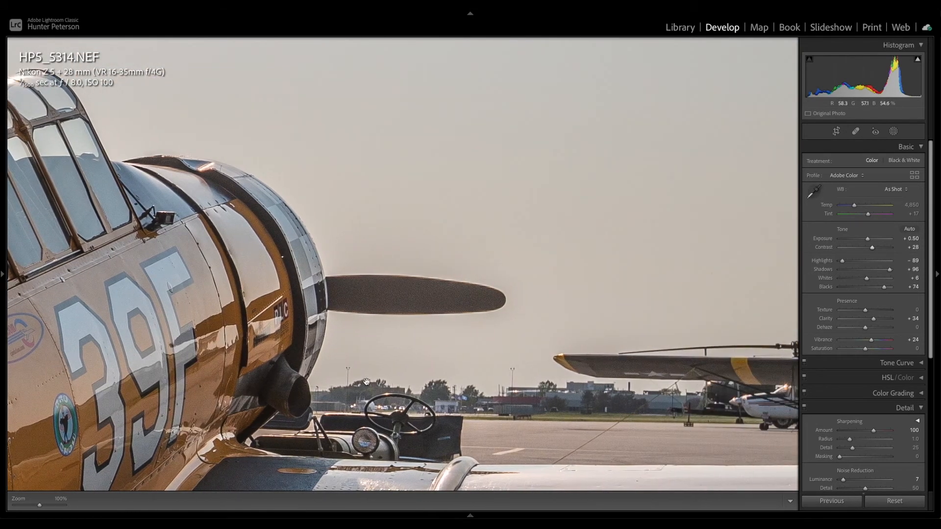
pyautogui.hscroll(3, 621, 391)
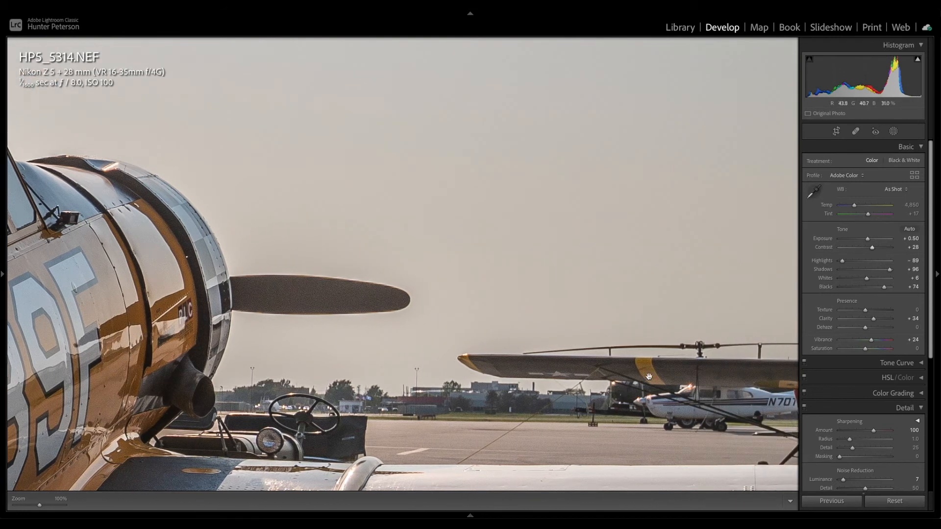
pyautogui.hscroll(5, 649, 376)
pyautogui.hscroll(-15, 649, 376)
pyautogui.hscroll(15, 649, 376)
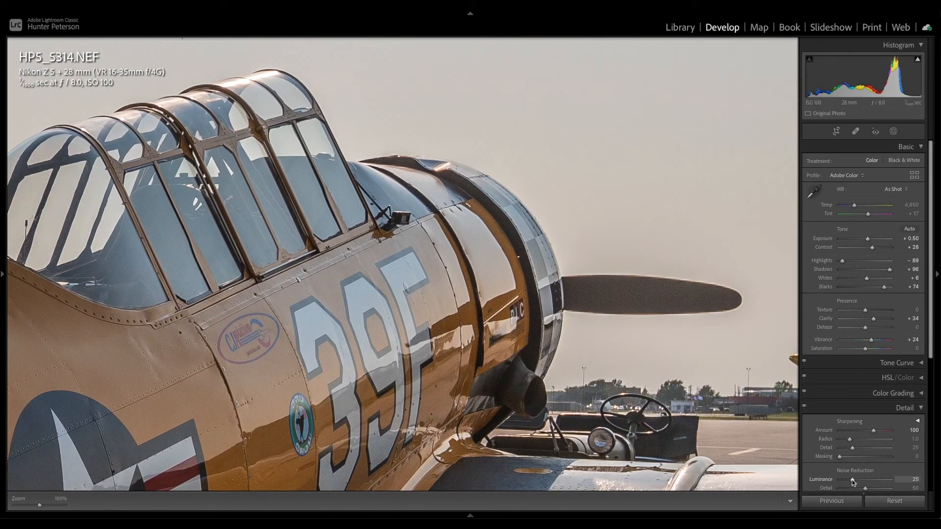
# Examine noise and shadow detail at 100% across the fuselage, tail, runway background and wing, and return to the full view.
pyautogui.scroll(-5, 764, 441)
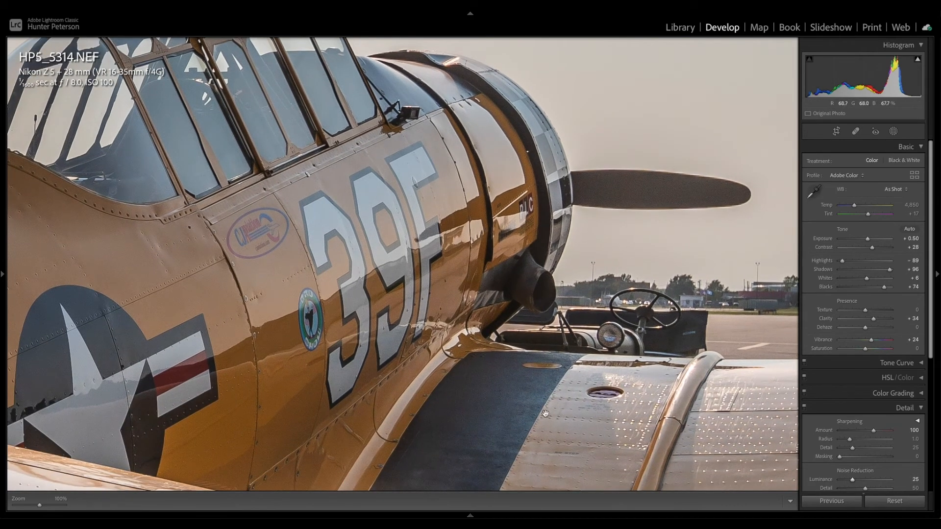
pyautogui.hscroll(-10, 391, 346)
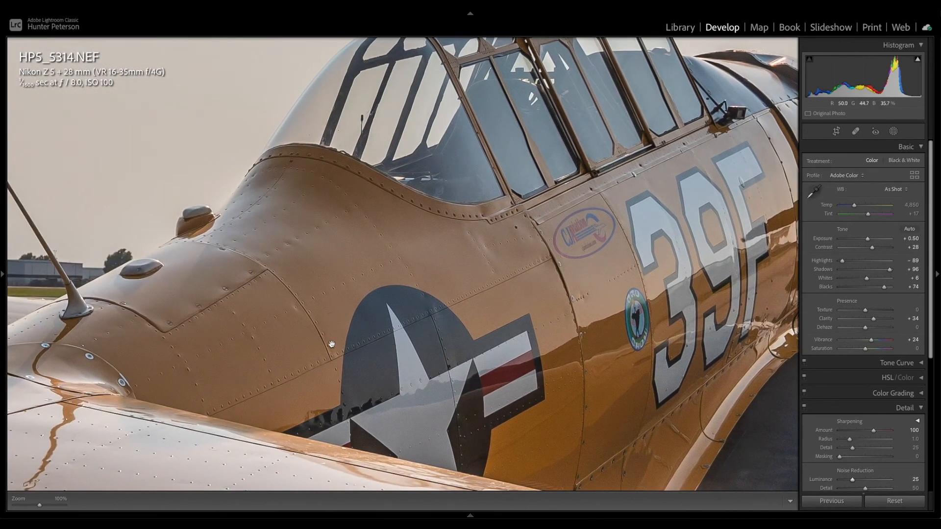
pyautogui.hscroll(-20, 384, 259)
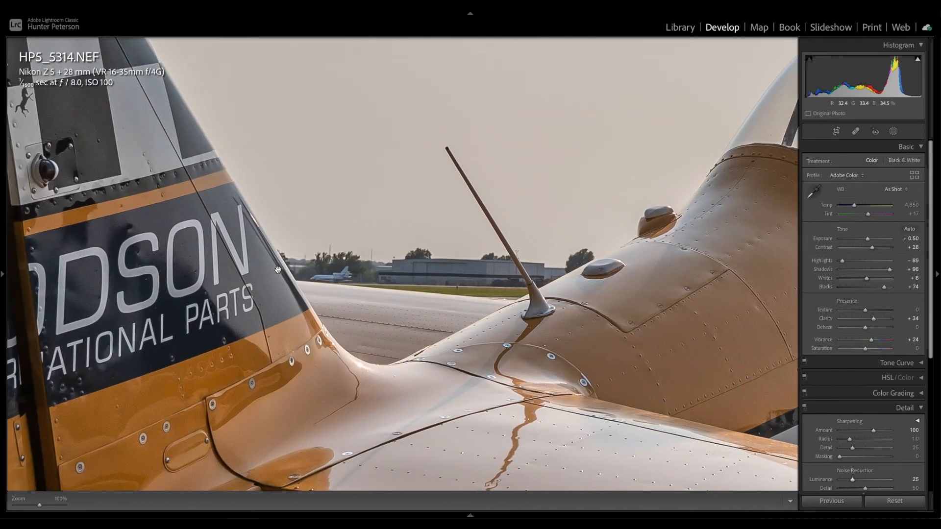
pyautogui.hscroll(-10, 278, 269)
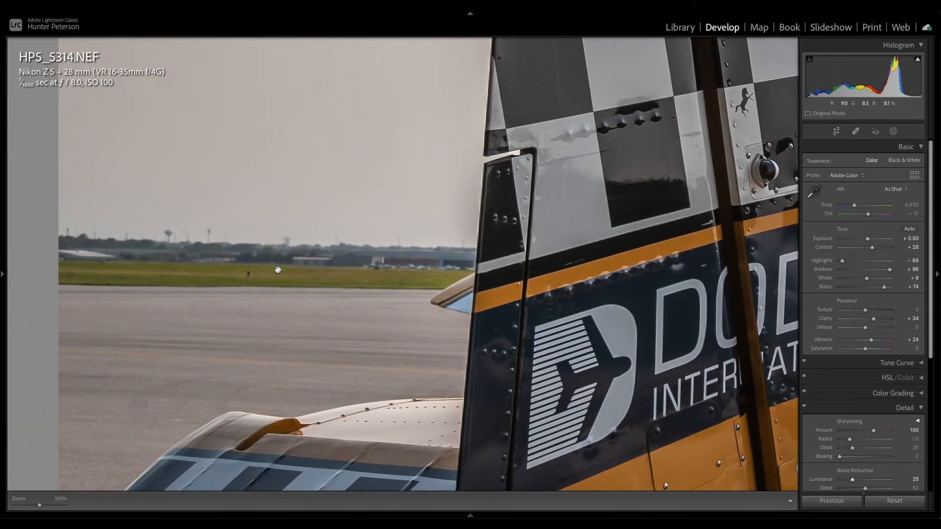
pyautogui.scroll(-5, 331, 246)
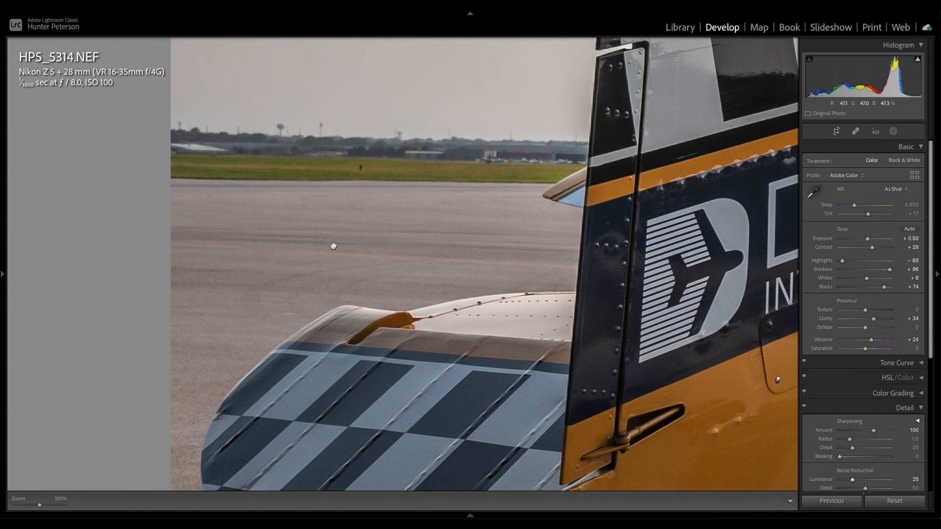
pyautogui.scroll(6, 306, 296)
pyautogui.scroll(2, 306, 296)
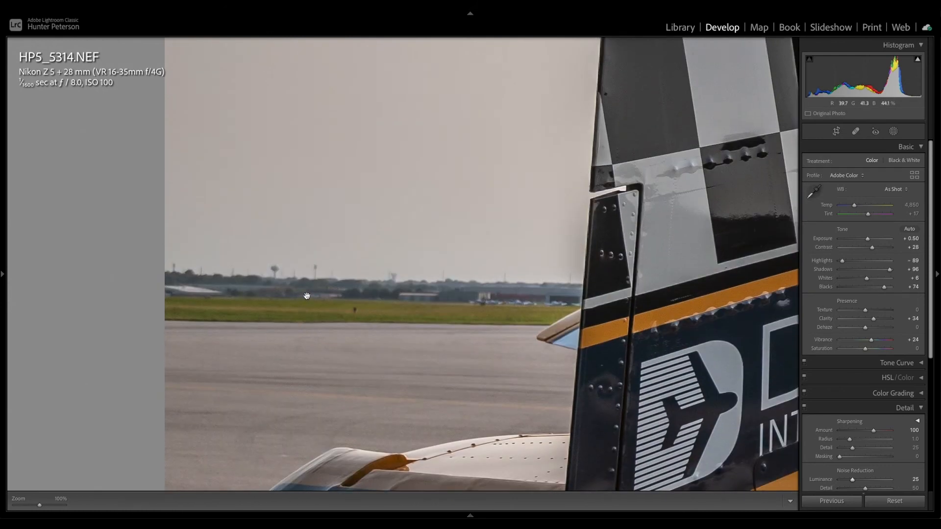
pyautogui.hscroll(20, 345, 291)
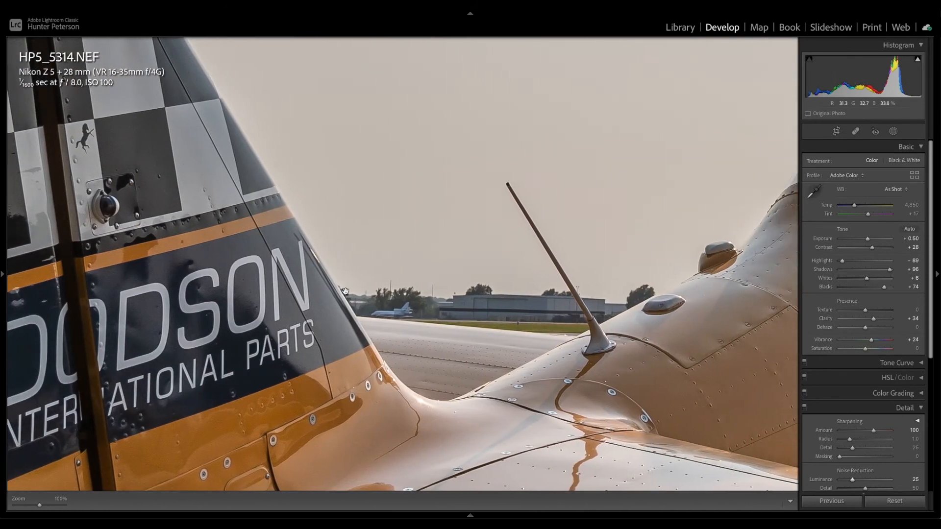
pyautogui.hscroll(15, 426, 300)
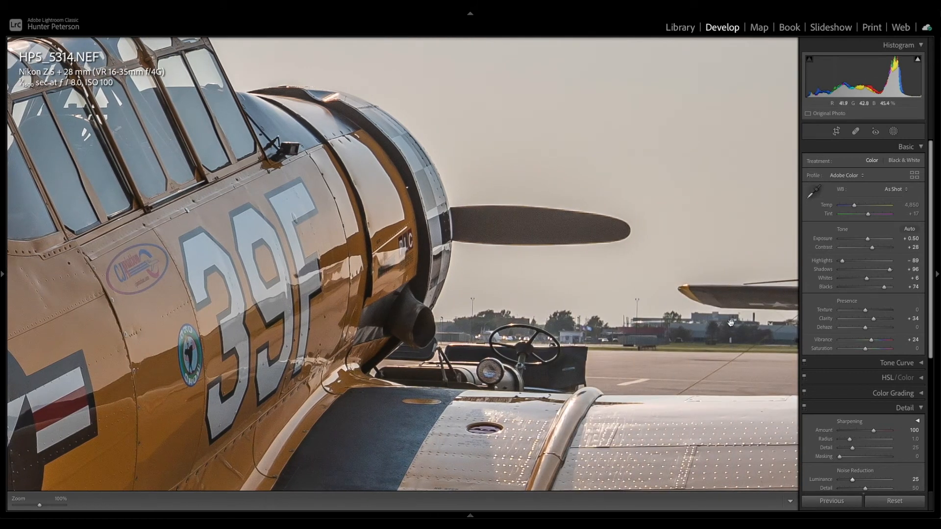
pyautogui.hscroll(12, 599, 368)
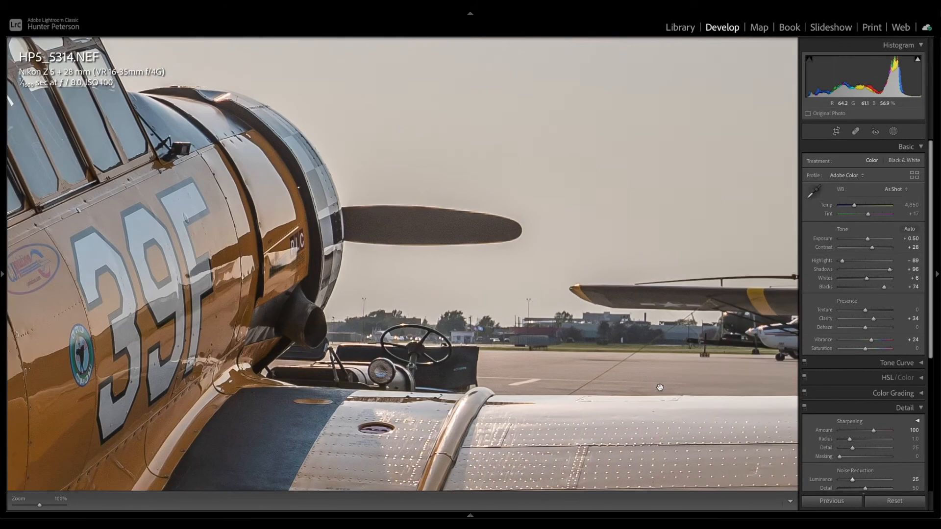
pyautogui.hscroll(2, 599, 368)
pyautogui.press('z')
# Open HP5_5320-HDR.dng, set Exposure to +0.60, Highlights to −68 and Whites to −21, and check the cockpit at 100%.
pyautogui.moveTo(381, 517)
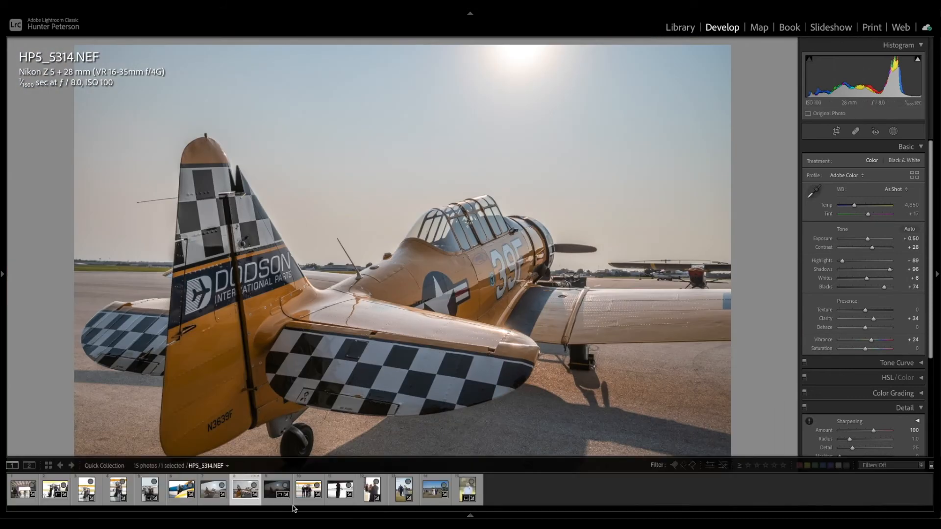
pyautogui.click(269, 490)
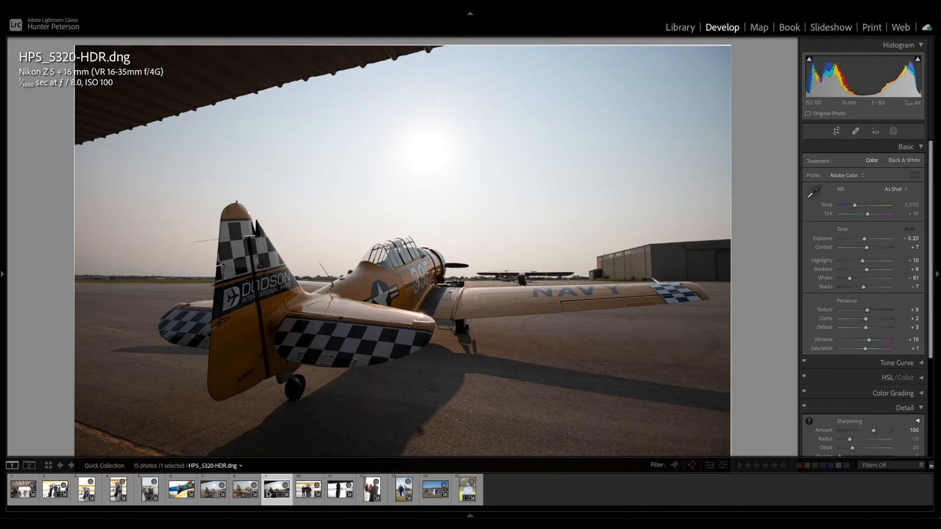
pyautogui.press('r')
pyautogui.press('r')
pyautogui.hotkey('ctrl', 'u')
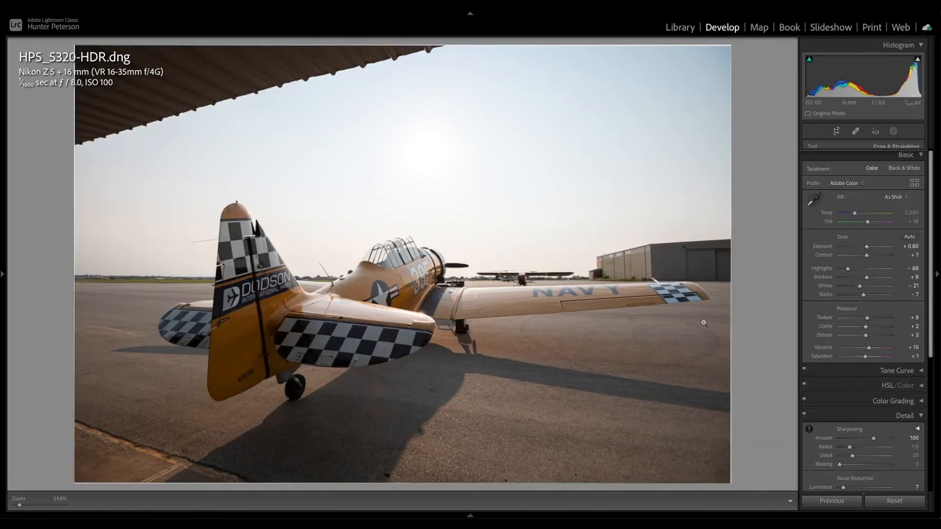
pyautogui.click(381, 256)
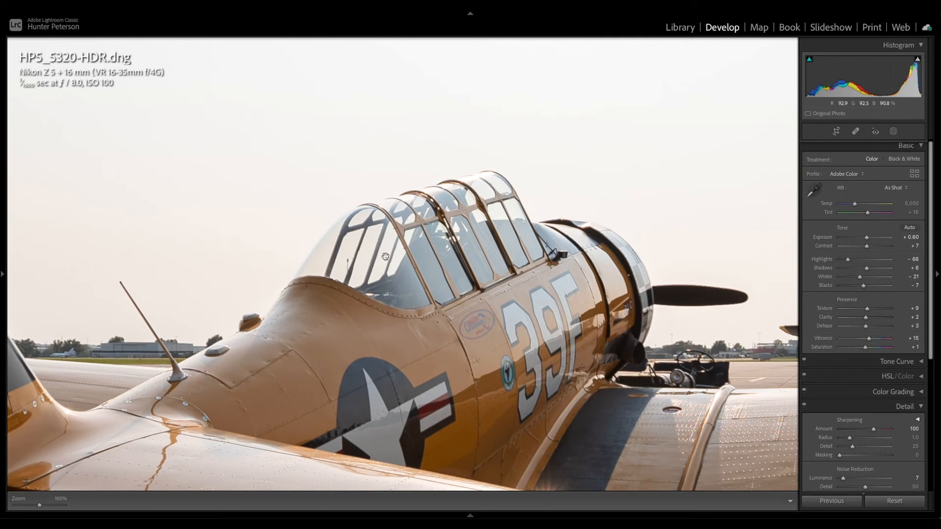
pyautogui.click(385, 256)
# Open HP5_5346.NEF, the group portrait before the yellow biplane, and inspect the faces at 100%.
pyautogui.moveTo(466, 509)
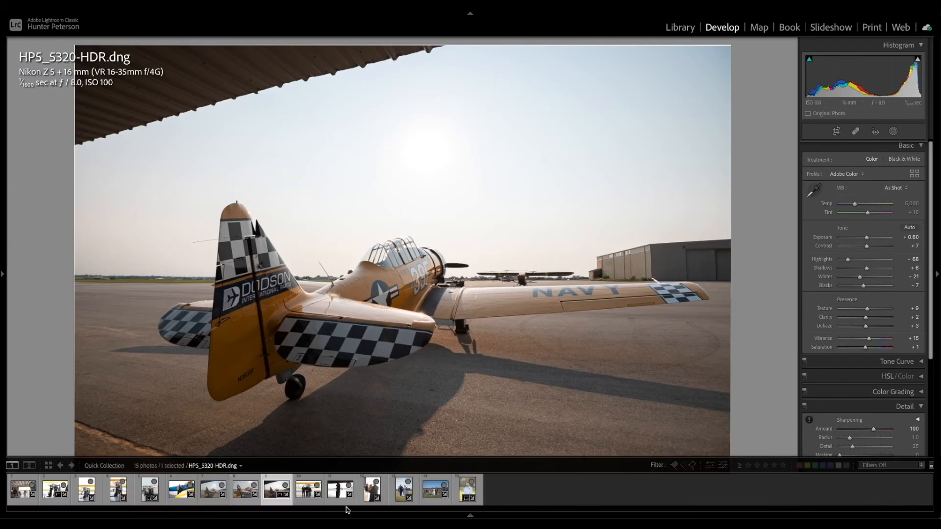
pyautogui.click(305, 494)
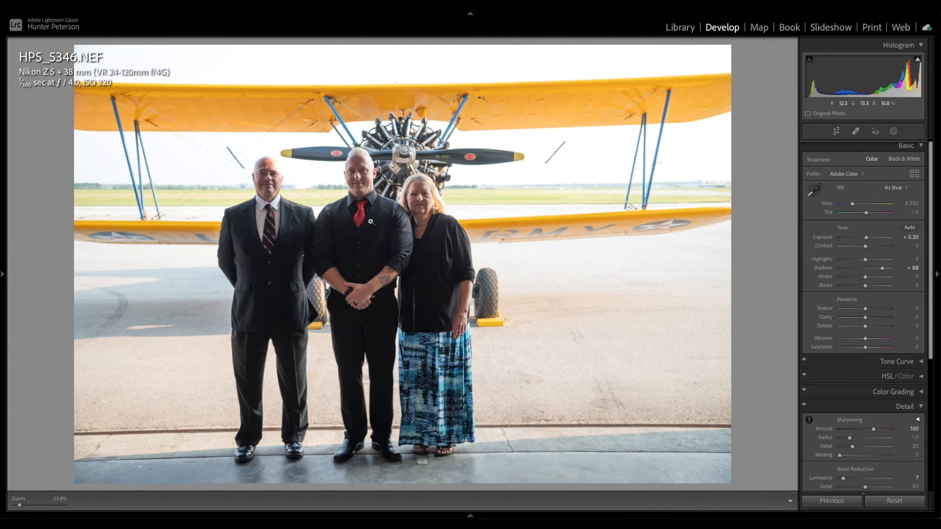
pyautogui.click(351, 159)
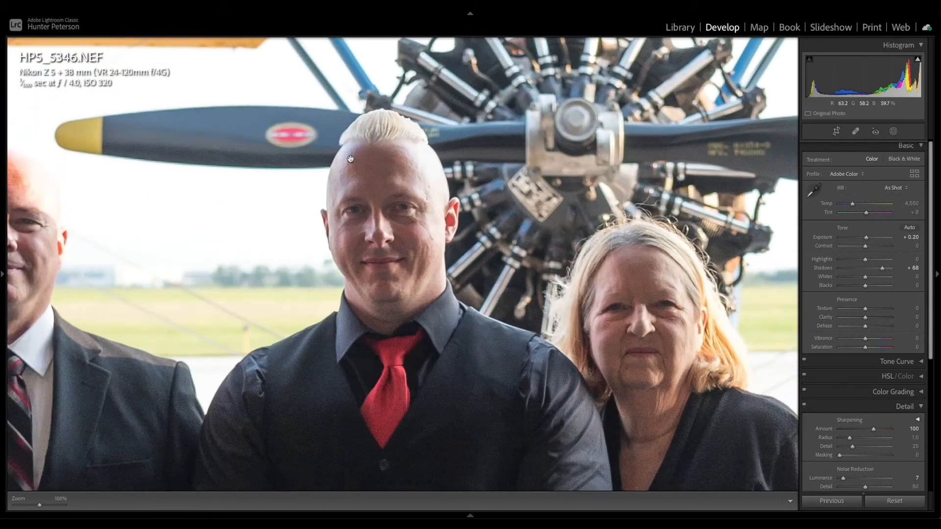
pyautogui.click(665, 238)
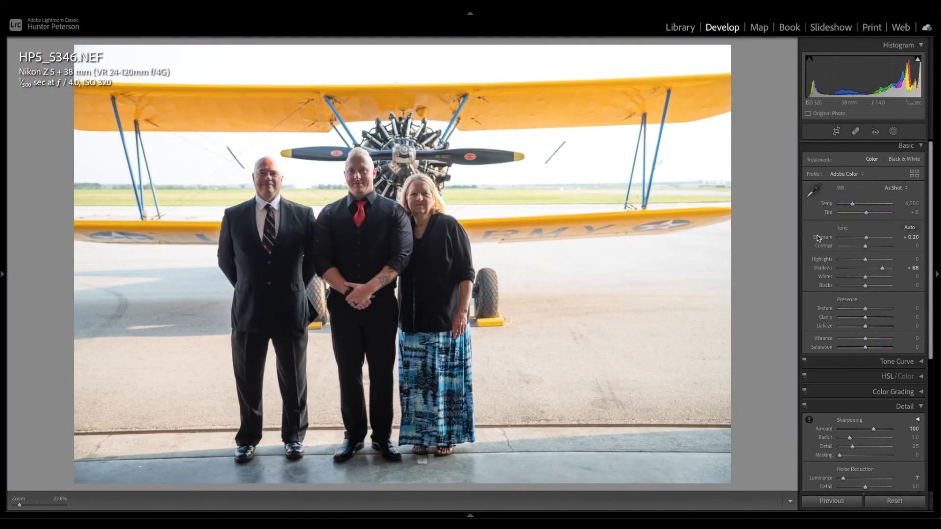
# Drop Shadows to +3, set Exposure to −0.05 and raise Shadows to +60 on the group portrait.
pyautogui.click(866, 269)
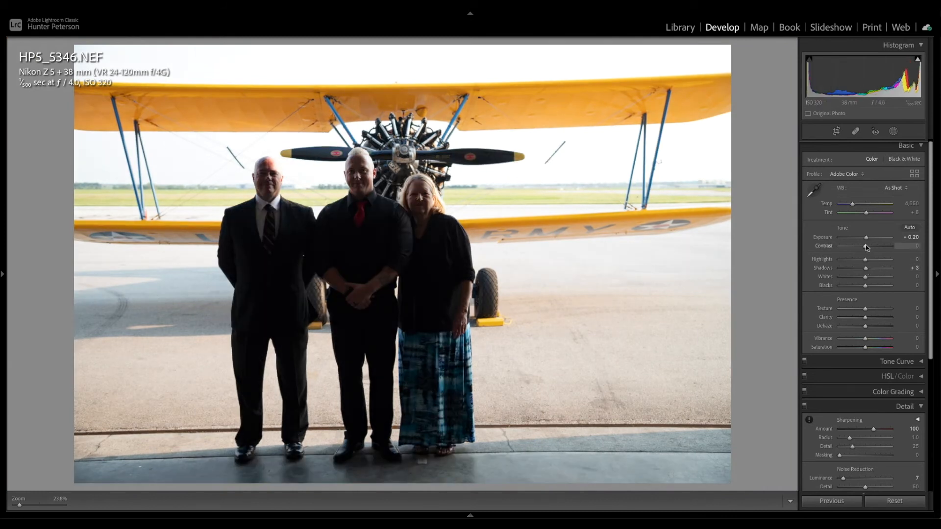
pyautogui.moveTo(865, 238); pyautogui.dragTo(865, 239)
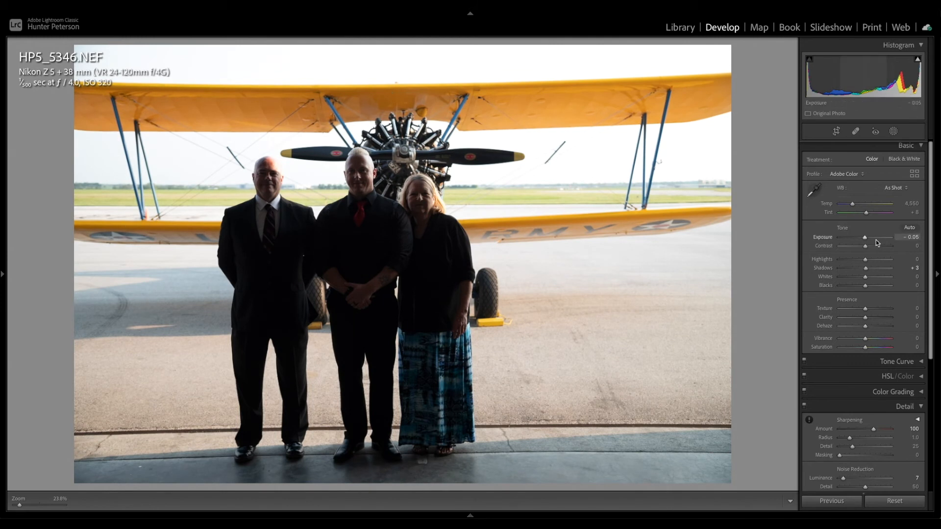
pyautogui.click(880, 269)
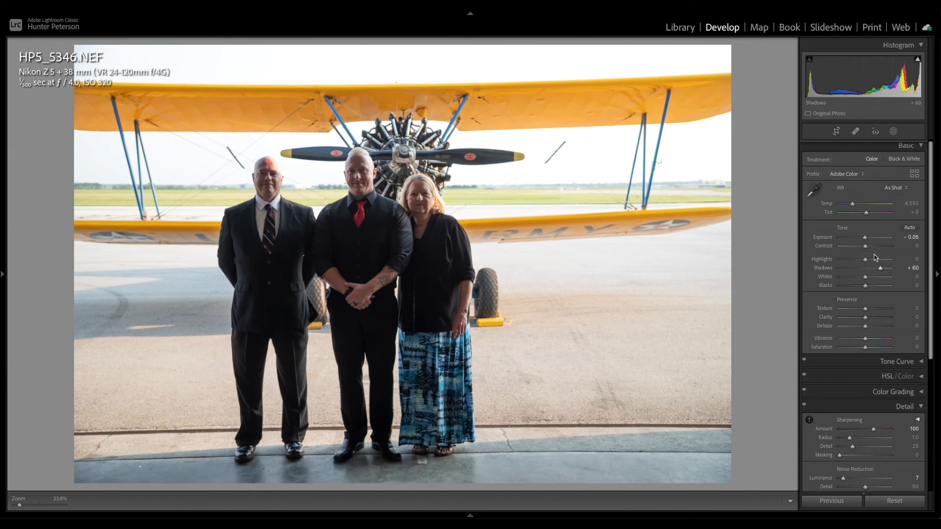
# Raise Exposure to +0.60 on the group portrait, checking the faces at 100% along the way.
pyautogui.moveTo(865, 238); pyautogui.dragTo(869, 239)
pyautogui.click(368, 162)
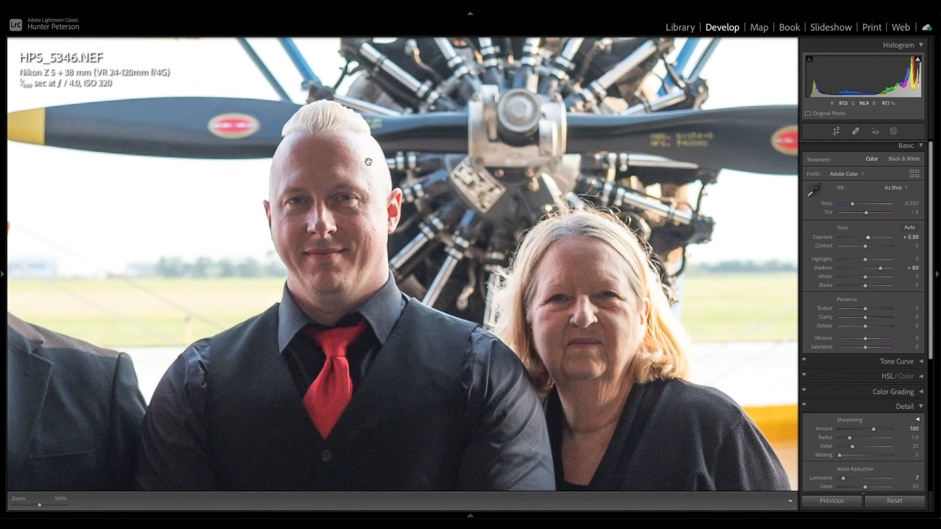
pyautogui.click(385, 158)
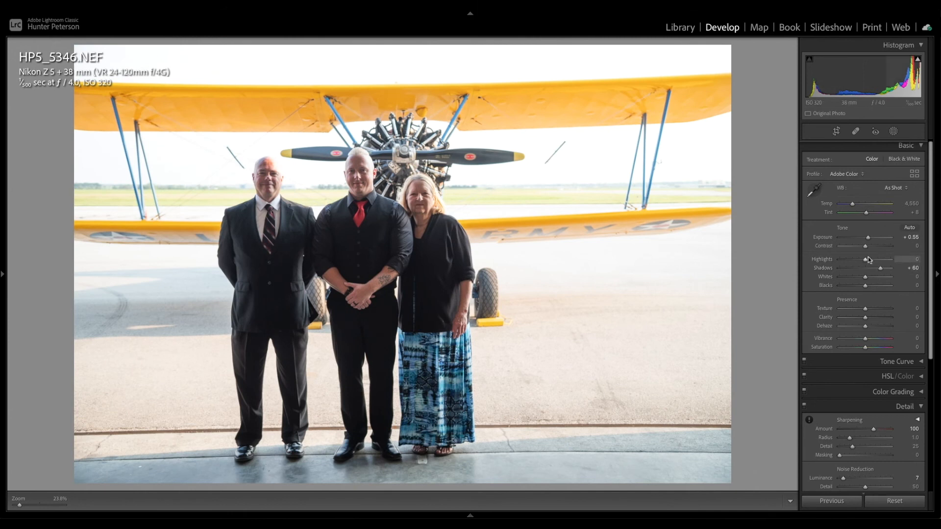
pyautogui.moveTo(869, 238); pyautogui.dragTo(870, 240)
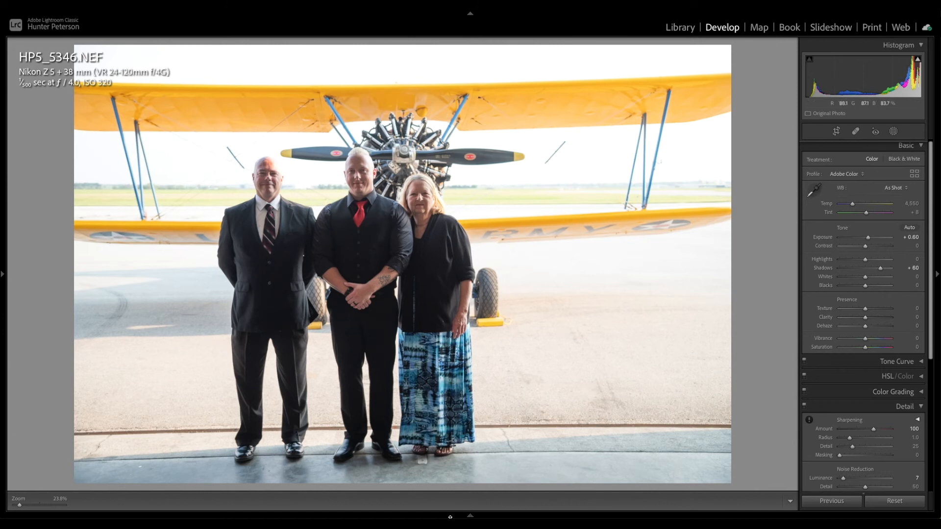
# Open HP4_5139.NEF, the D610 wedding ceremony photo, and inspect the couple and officiant at 100%.
pyautogui.moveTo(414, 515)
pyautogui.click(339, 489)
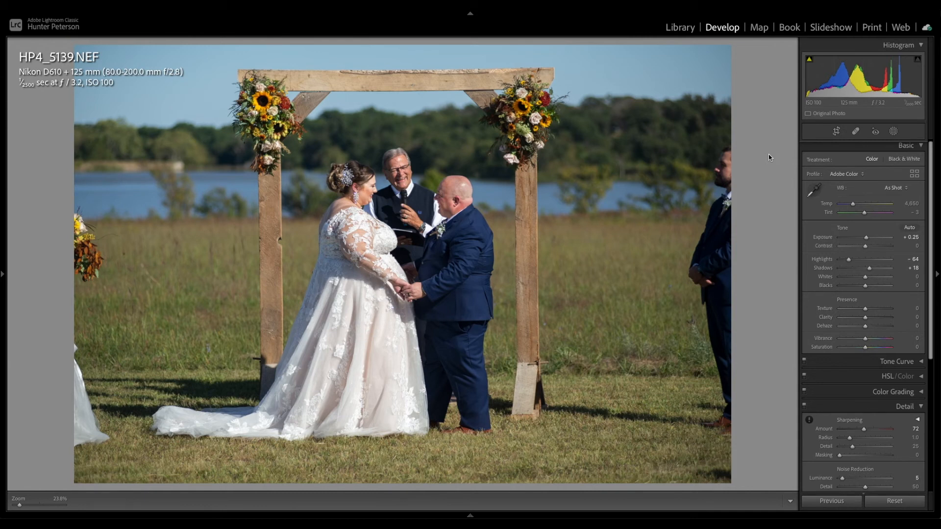
pyautogui.moveTo(425, 516)
pyautogui.click(393, 172)
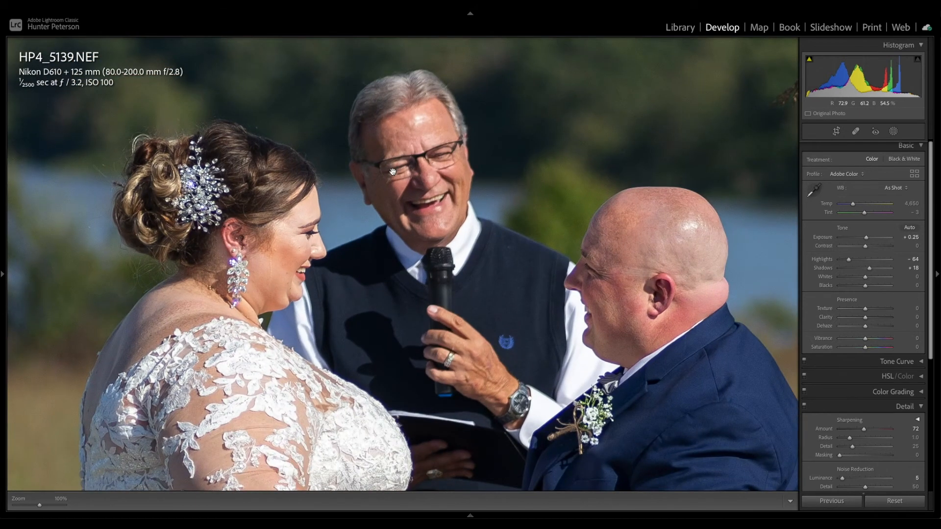
pyautogui.click(414, 181)
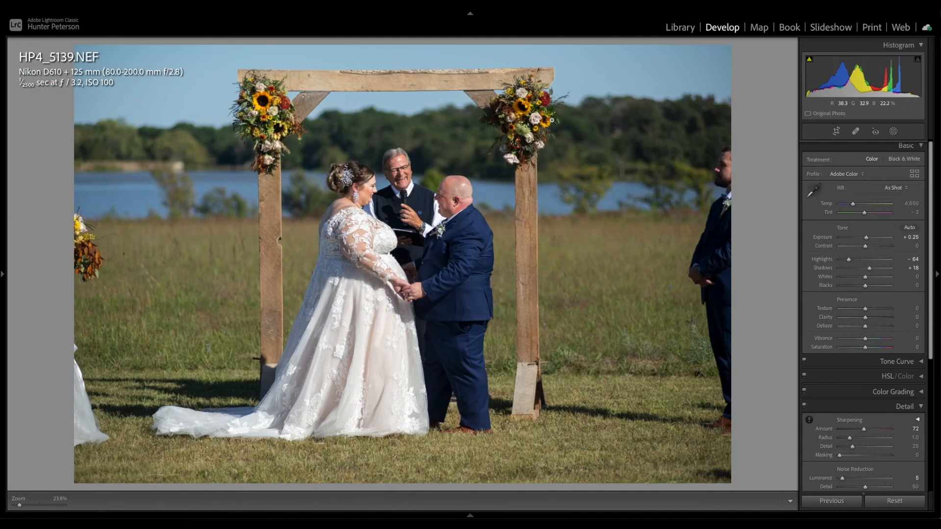
# Set Highlights to +5 on the ceremony photo and examine the lace of the wedding dress at 100%.
pyautogui.click(866, 260)
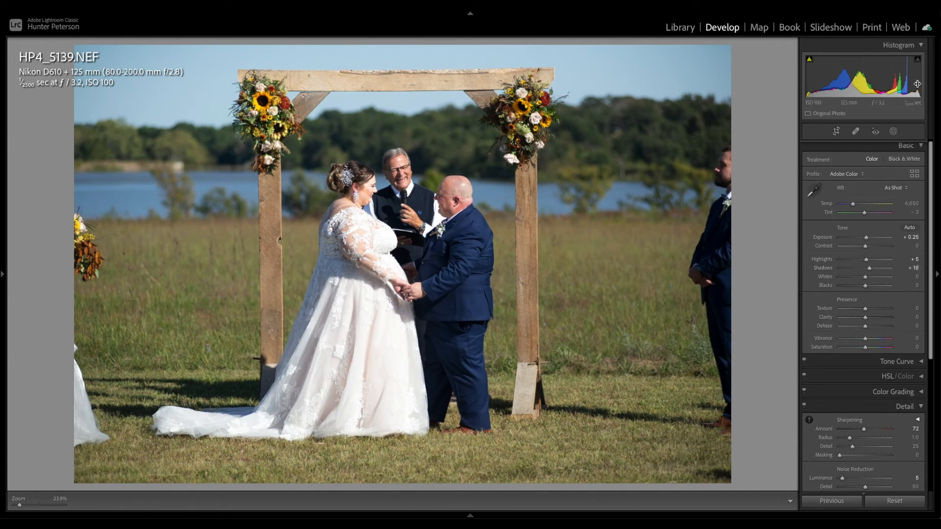
pyautogui.click(378, 229)
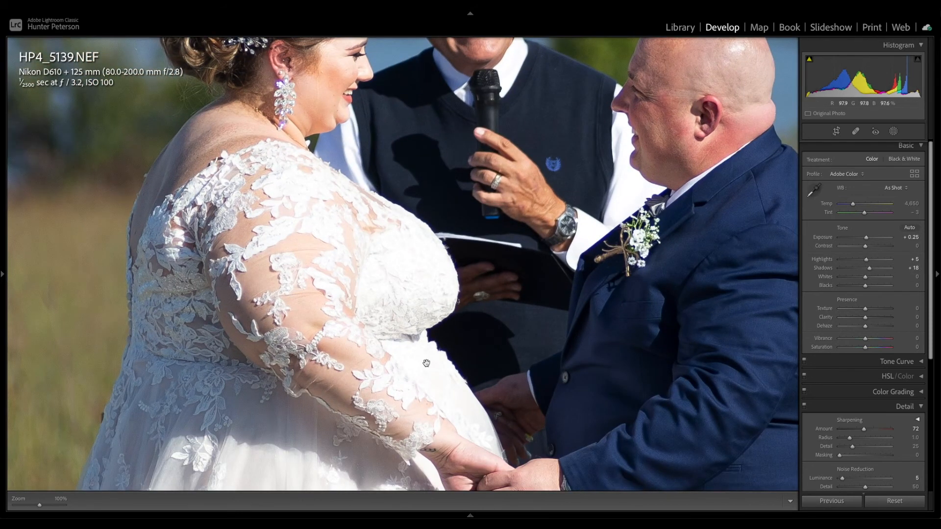
pyautogui.scroll(-3, 425, 363)
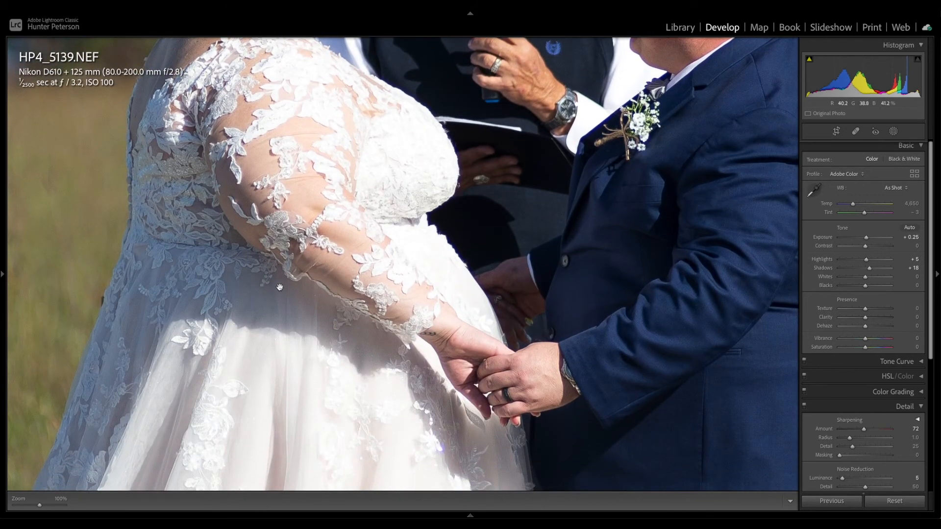
# Lower Highlights to −68 on the ceremony photo and examine the wedding dress at 100%.
pyautogui.click(309, 180)
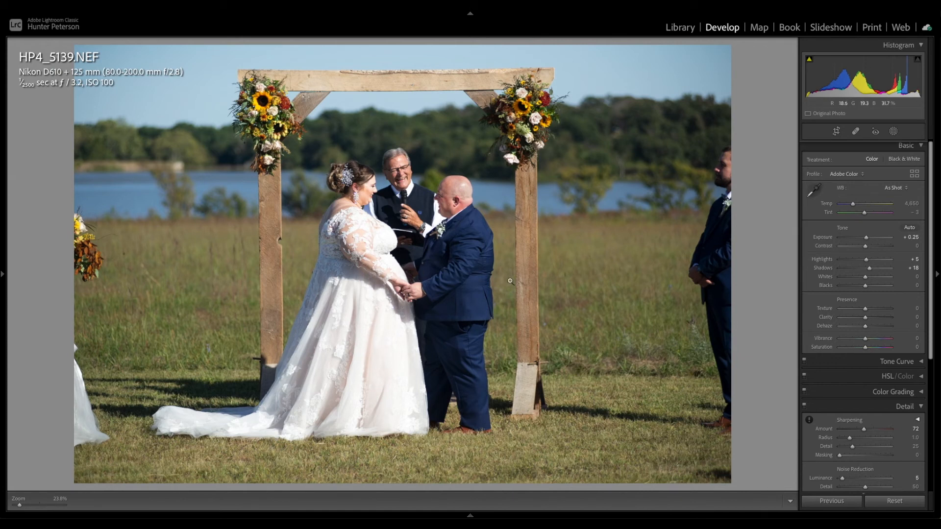
pyautogui.moveTo(865, 260); pyautogui.dragTo(848, 261)
pyautogui.moveTo(848, 260); pyautogui.dragTo(847, 260)
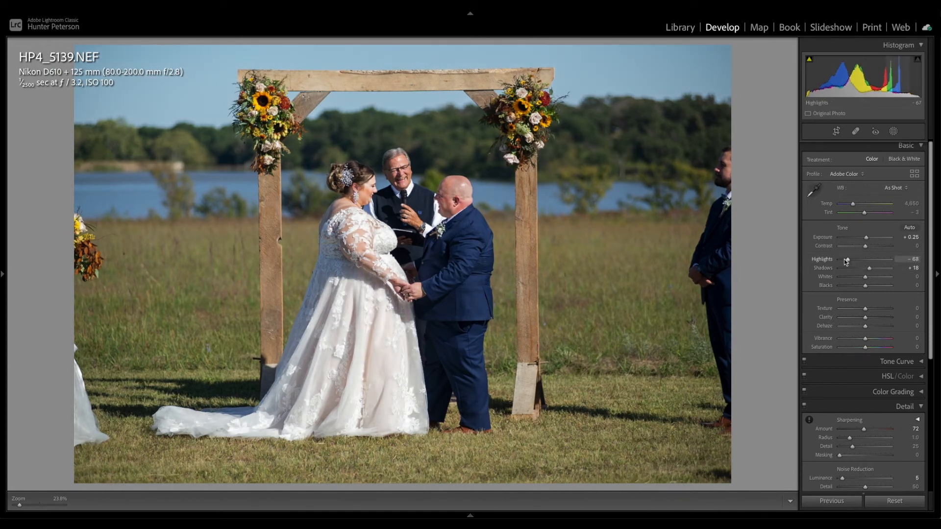
pyautogui.click(419, 231)
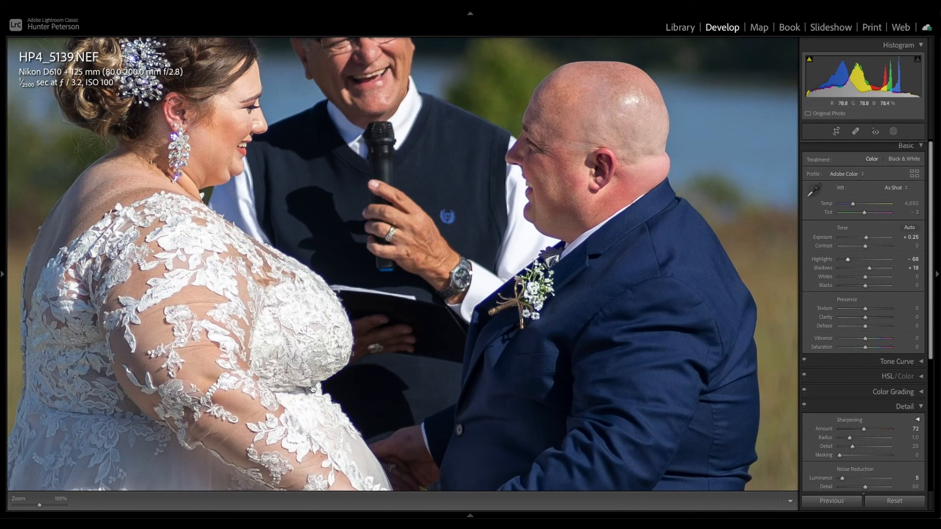
pyautogui.scroll(-3, 330, 421)
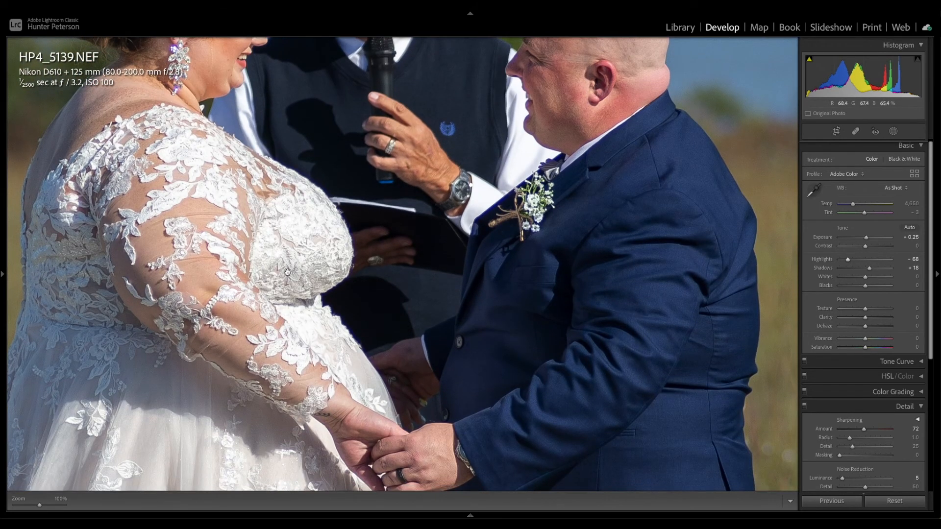
# Bring Highlights back up to −10 on the ceremony photo and return to the full-image view.
pyautogui.click(864, 260)
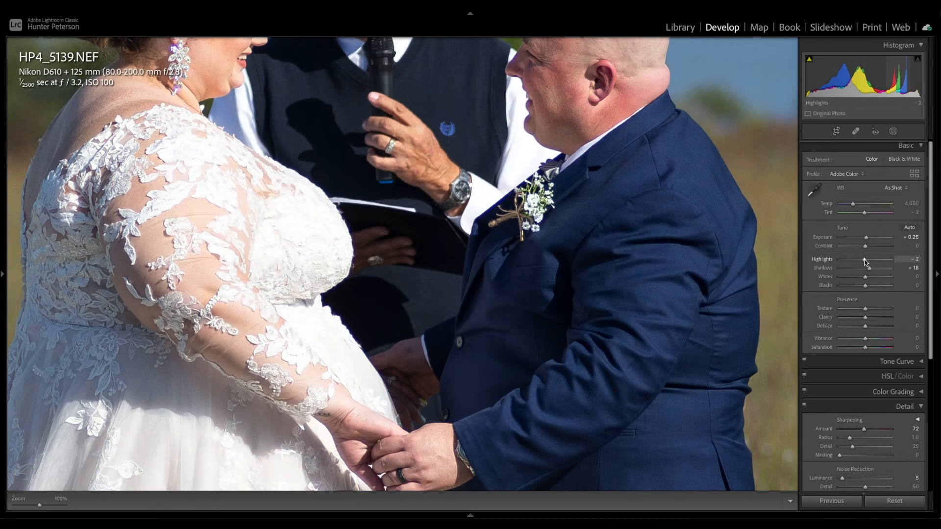
pyautogui.moveTo(865, 263)
pyautogui.mouseDown()
pyautogui.moveTo(847, 263)
pyautogui.moveTo(863, 260)
pyautogui.mouseUp()
pyautogui.click(525, 226)
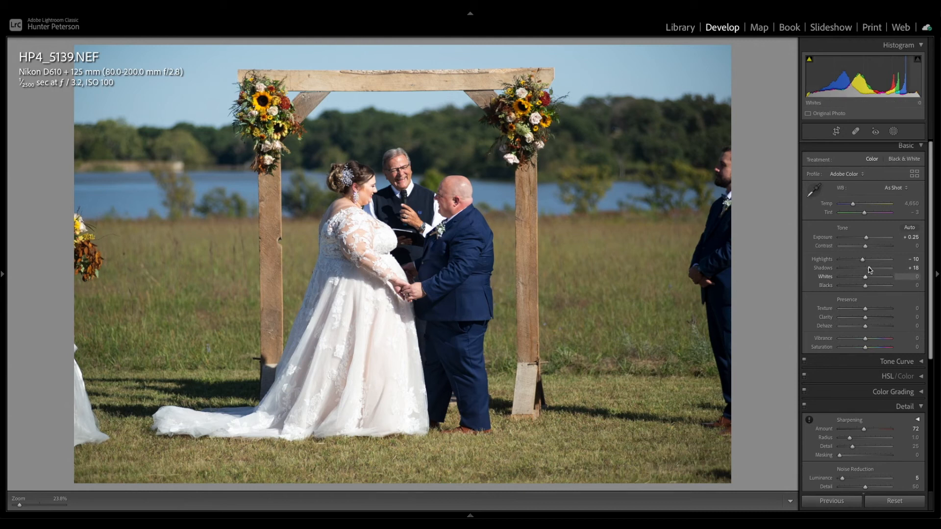
# Set Exposure to −0.15, Vibrance to +2, Highlights to +4 and Shadows to +3 on the ceremony photo.
pyautogui.click(864, 237)
pyautogui.moveTo(865, 238)
pyautogui.mouseDown()
pyautogui.moveTo(855, 240)
pyautogui.moveTo(863, 238)
pyautogui.mouseUp()
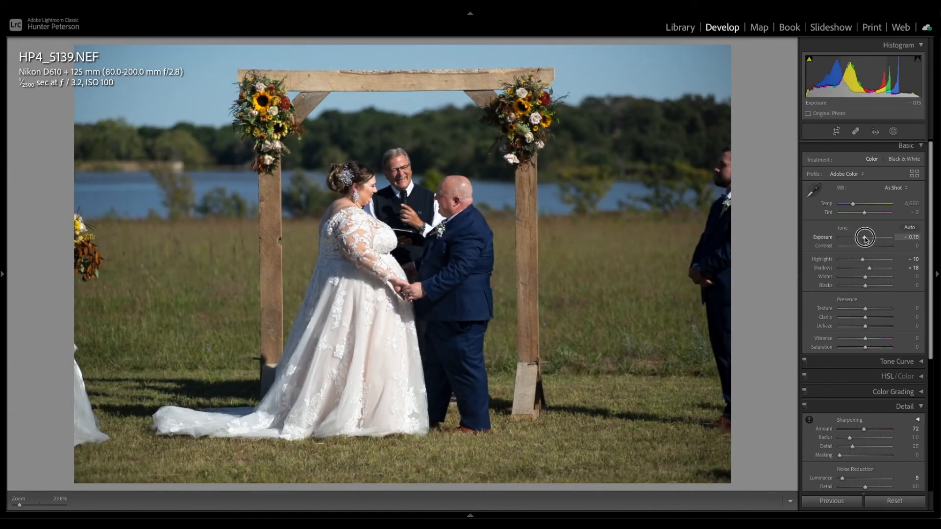
pyautogui.click(871, 338)
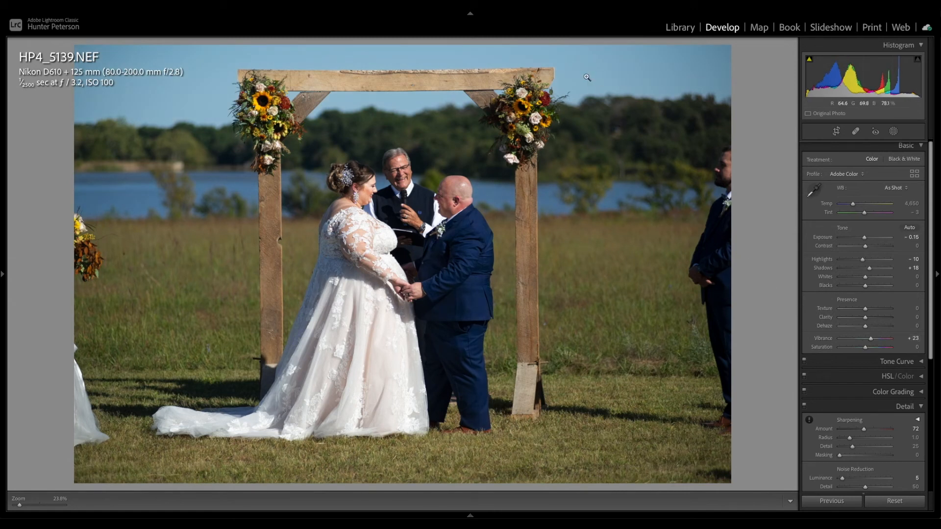
pyautogui.click(866, 339)
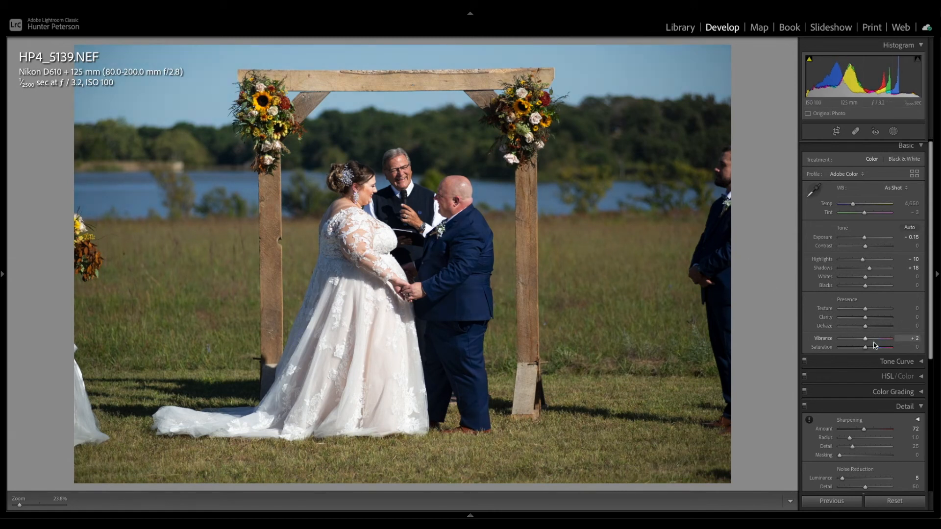
pyautogui.click(866, 259)
pyautogui.moveTo(868, 269); pyautogui.dragTo(865, 268)
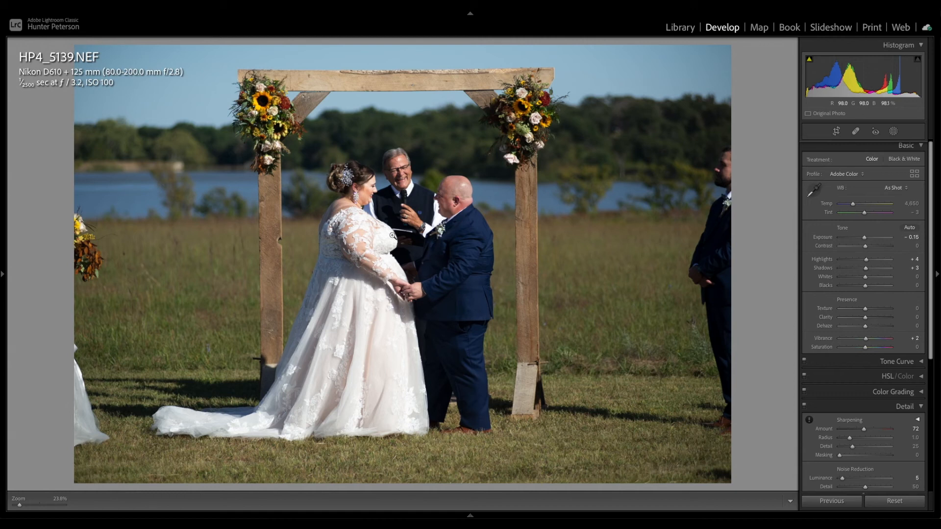
# Open HP5_5814.NEF, the Z5 confetti photo, and set both Highlights and Shadows to +3.
pyautogui.press('Right')
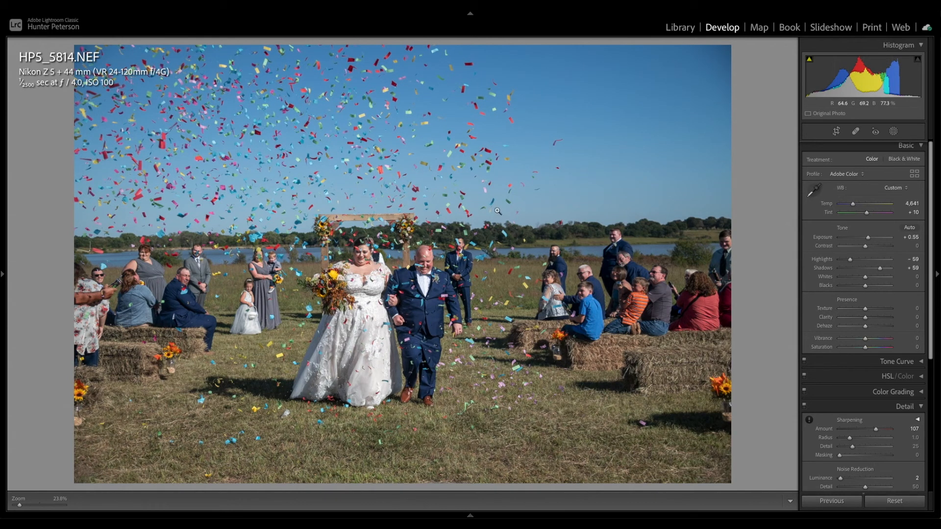
pyautogui.moveTo(849, 259); pyautogui.dragTo(865, 259)
pyautogui.click(866, 268)
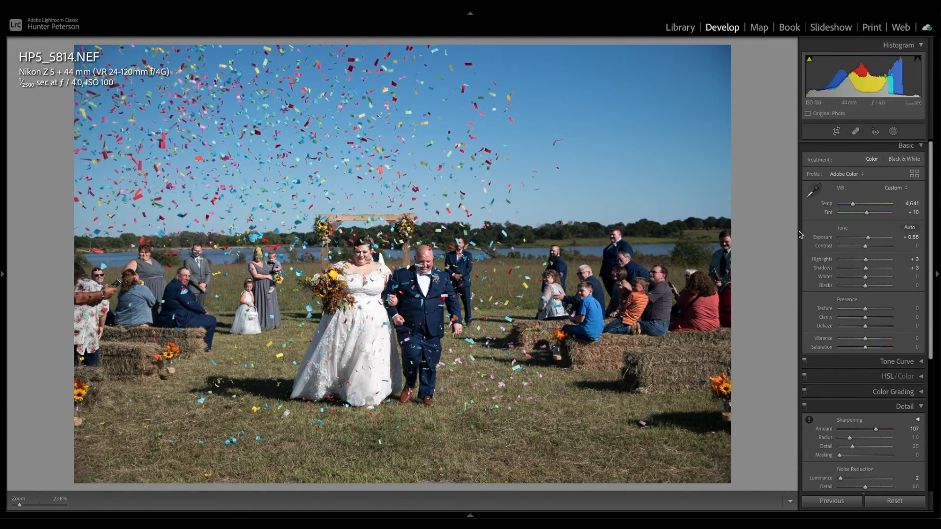
# Compare the D610 ceremony photo with the Z5 confetti photo by alternating between them, ending on the confetti photo.
pyautogui.press('Right')
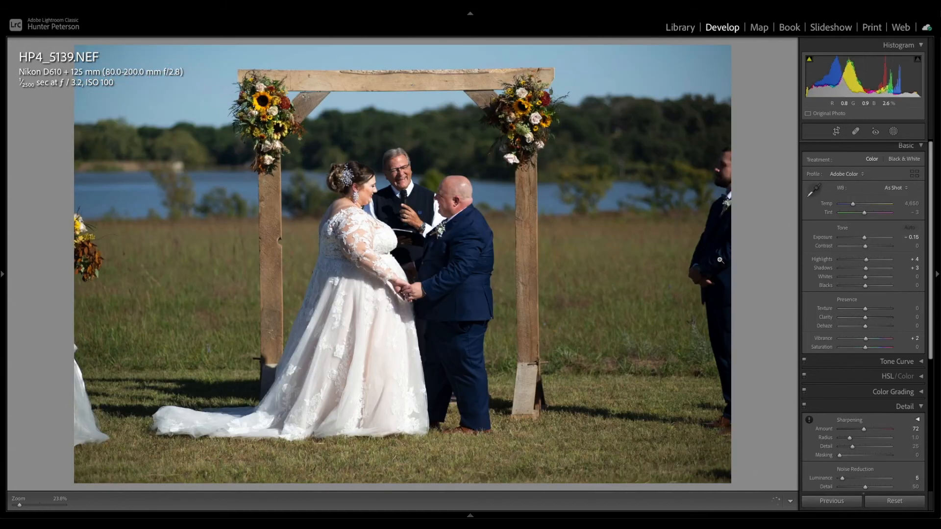
pyautogui.press('Left')
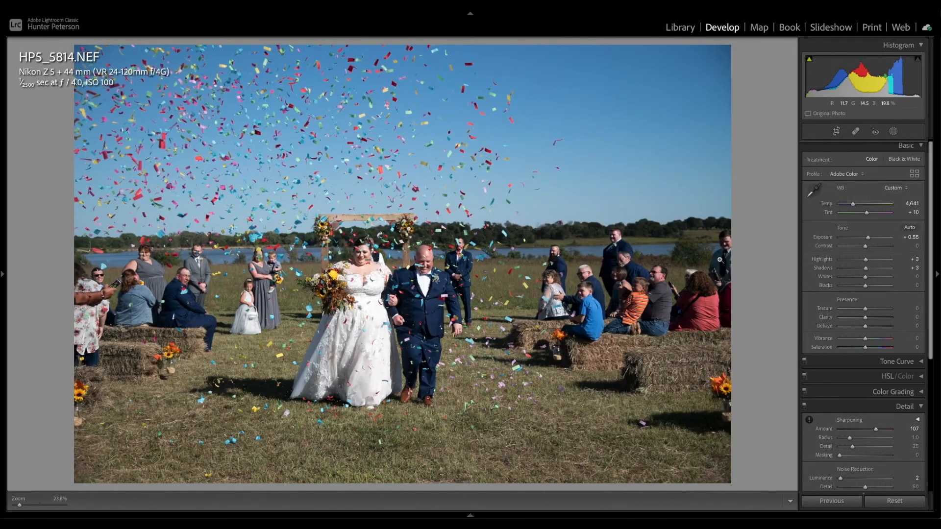
pyautogui.press('Right')
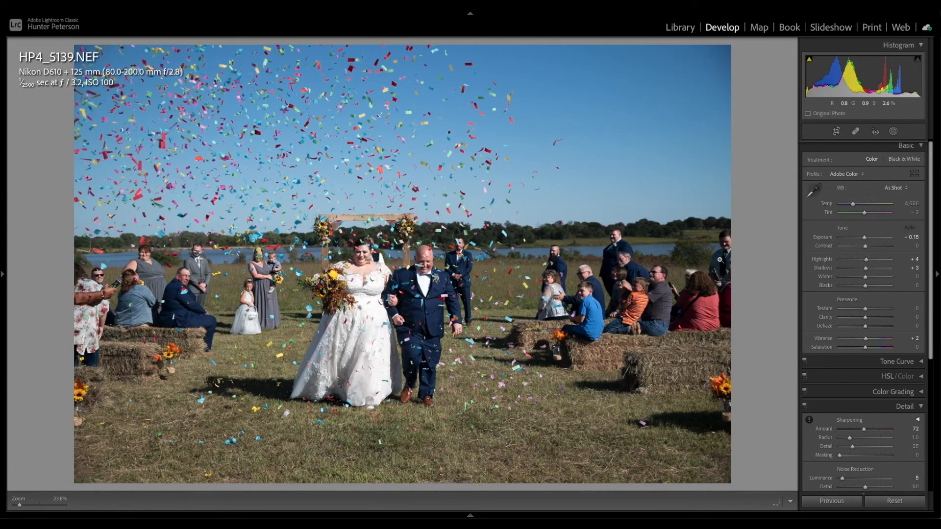
pyautogui.press('Left')
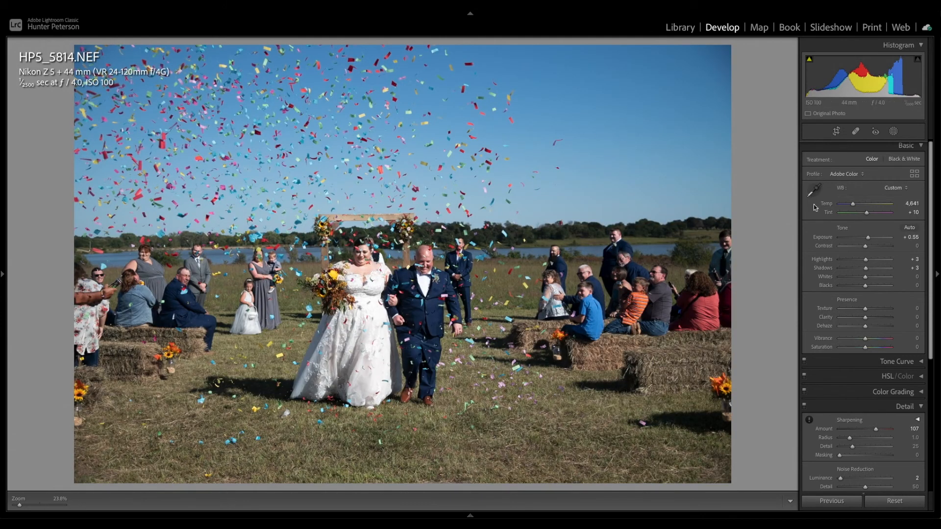
# Set Temp to 4,814 and Highlights to −71 on the confetti photo and inspect the couple at 100%.
pyautogui.moveTo(853, 203); pyautogui.dragTo(854, 207)
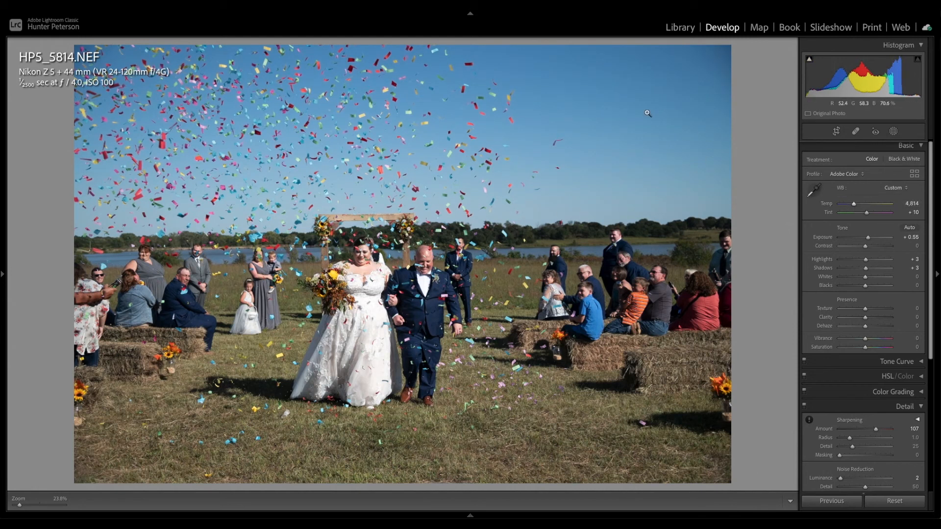
pyautogui.moveTo(865, 259); pyautogui.dragTo(846, 260)
pyautogui.click(405, 260)
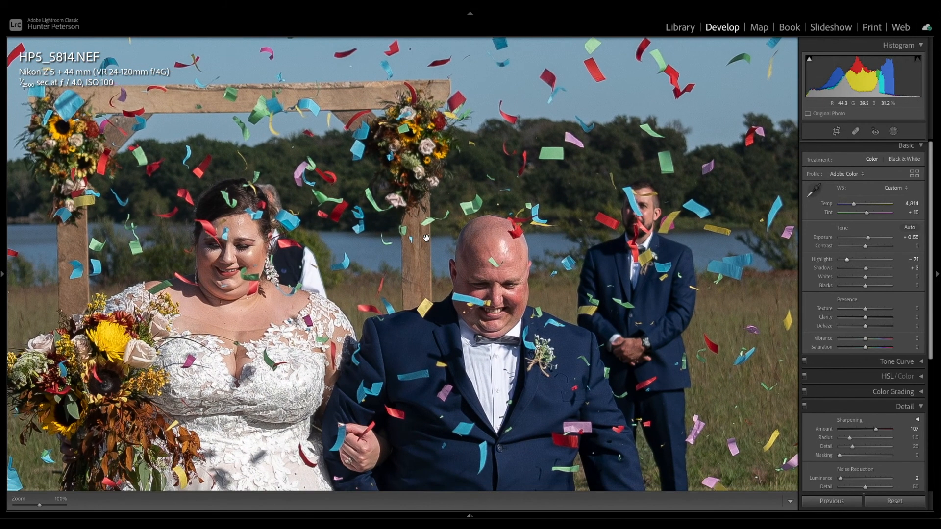
# Try Exposure at −0.35 on the confetti photo, followed by a bright version with Exposure +1.40, Highlights −23 and Shadows +92.
pyautogui.moveTo(869, 237); pyautogui.dragTo(864, 238)
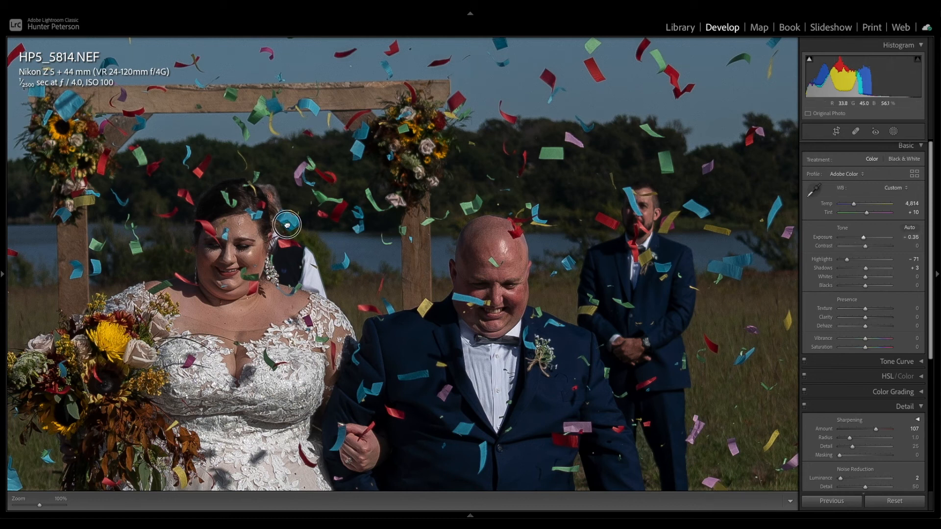
pyautogui.click(566, 142)
pyautogui.moveTo(864, 238)
pyautogui.mouseDown()
pyautogui.moveTo(863, 269)
pyautogui.moveTo(888, 268)
pyautogui.moveTo(859, 261)
pyautogui.moveTo(873, 240)
pyautogui.mouseUp()
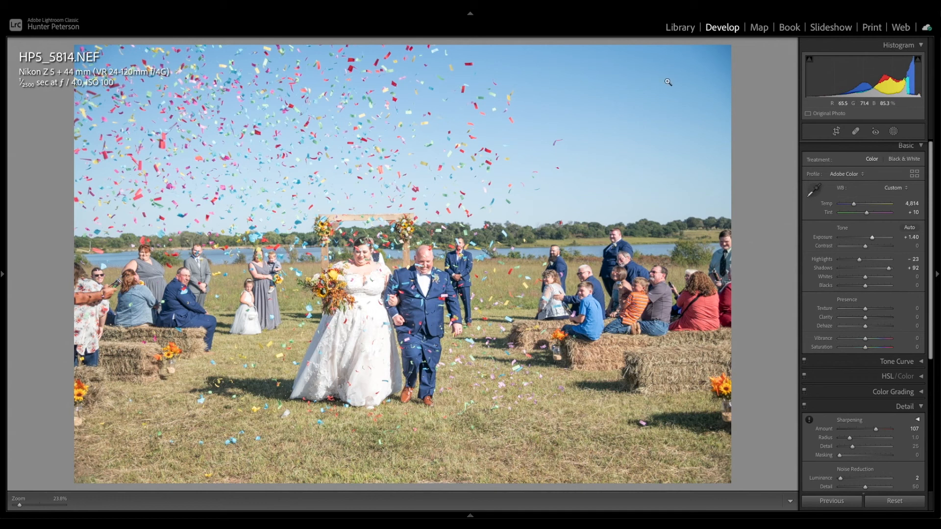
# Switch back to the D610 ceremony photo, raise its Exposure to +0.75 and reduce its Highlights.
pyautogui.press('Right')
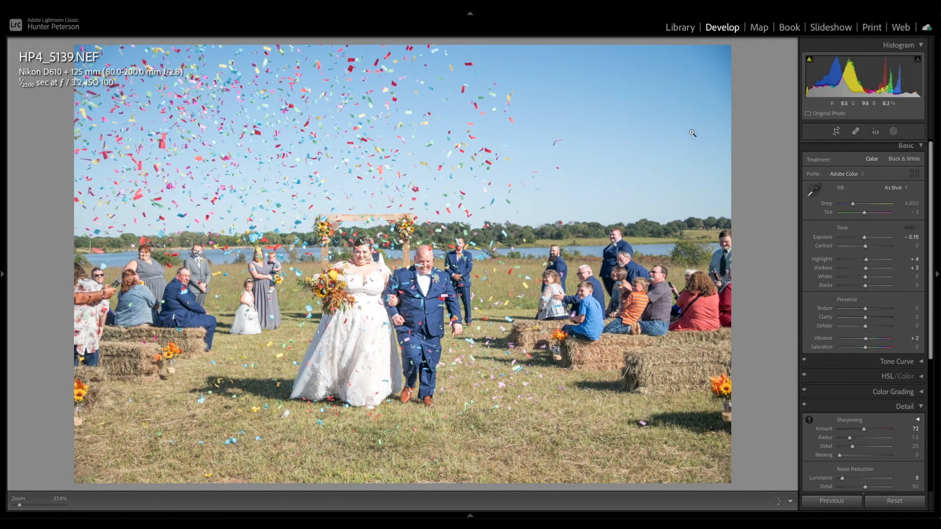
pyautogui.moveTo(881, 240); pyautogui.dragTo(870, 239)
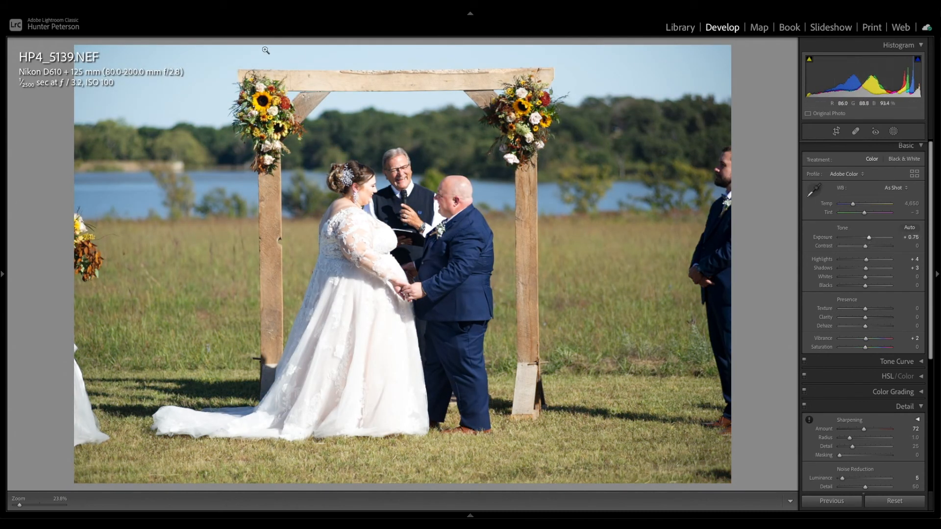
pyautogui.moveTo(865, 260)
pyautogui.mouseDown()
pyautogui.moveTo(884, 259)
pyautogui.moveTo(850, 256)
pyautogui.mouseUp()
# Return to the confetti photo and set Exposure to +0.55, Highlights to −50 and Shadows to +100.
pyautogui.press('Right')
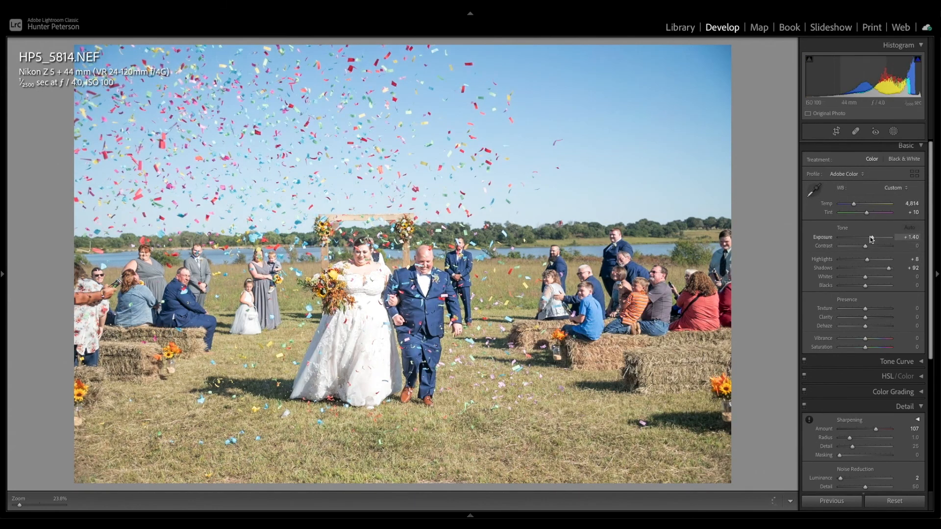
pyautogui.moveTo(871, 239); pyautogui.dragTo(860, 260)
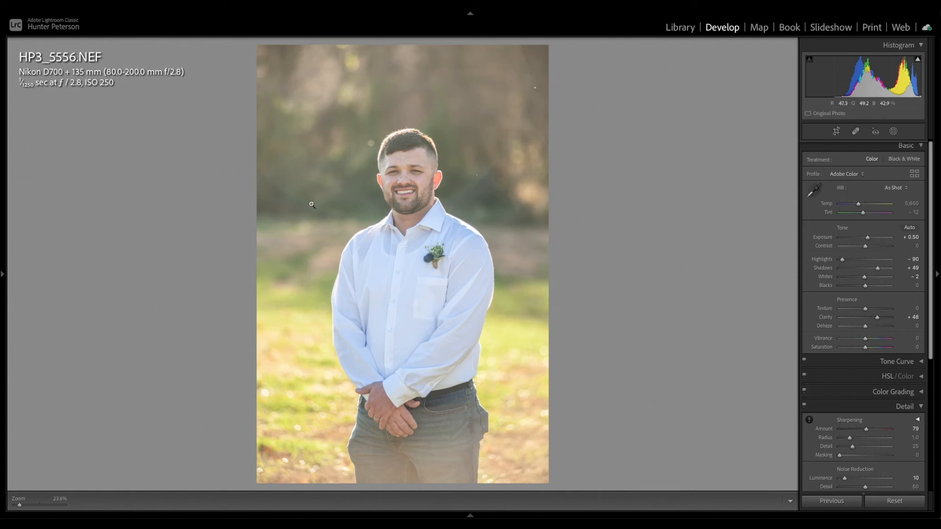
# Inspect the man's face at 100% in HP3_5556.NEF, and set Highlights, Shadows and Whites to +2 and Clarity to +4.
pyautogui.click(397, 167)
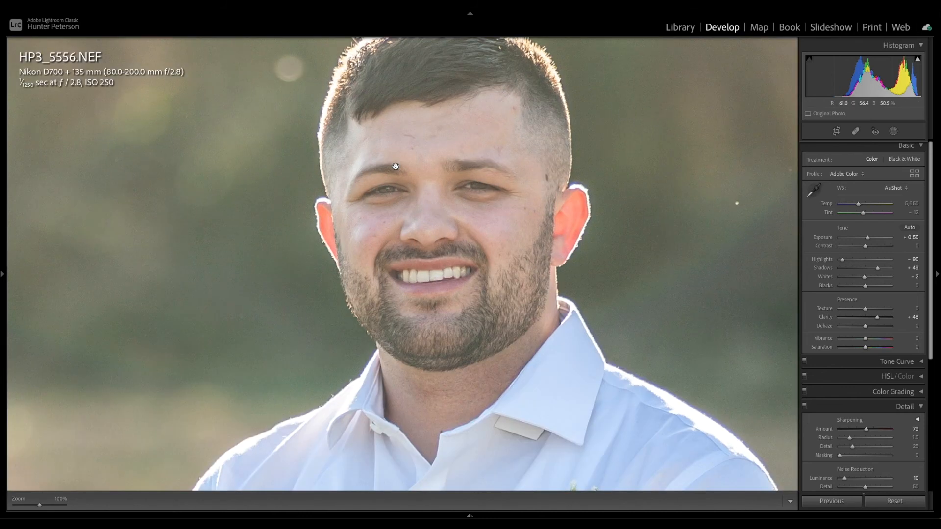
pyautogui.click(395, 167)
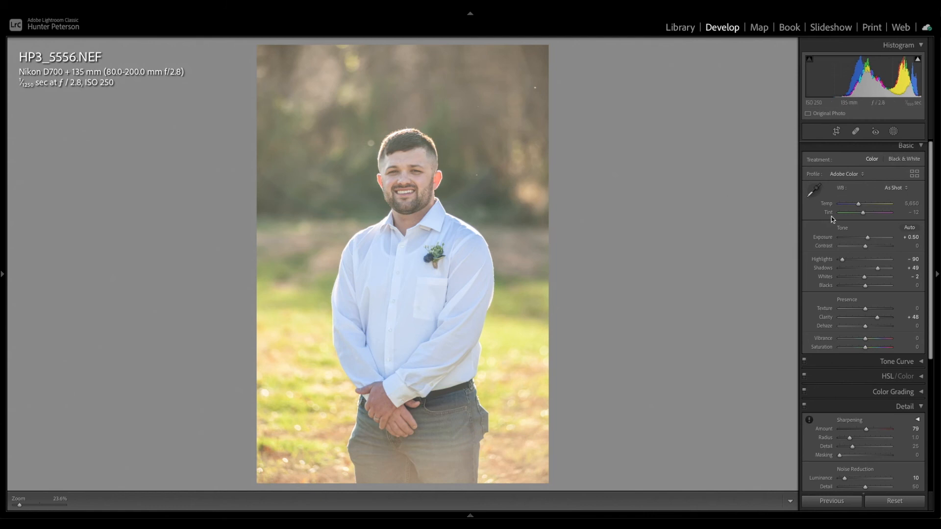
pyautogui.click(865, 260)
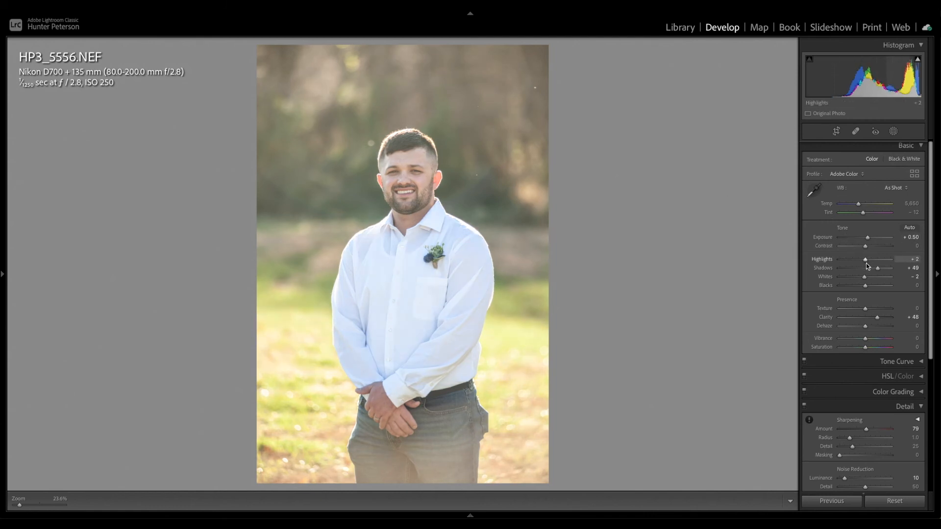
pyautogui.click(868, 268)
pyautogui.click(865, 268)
pyautogui.click(866, 276)
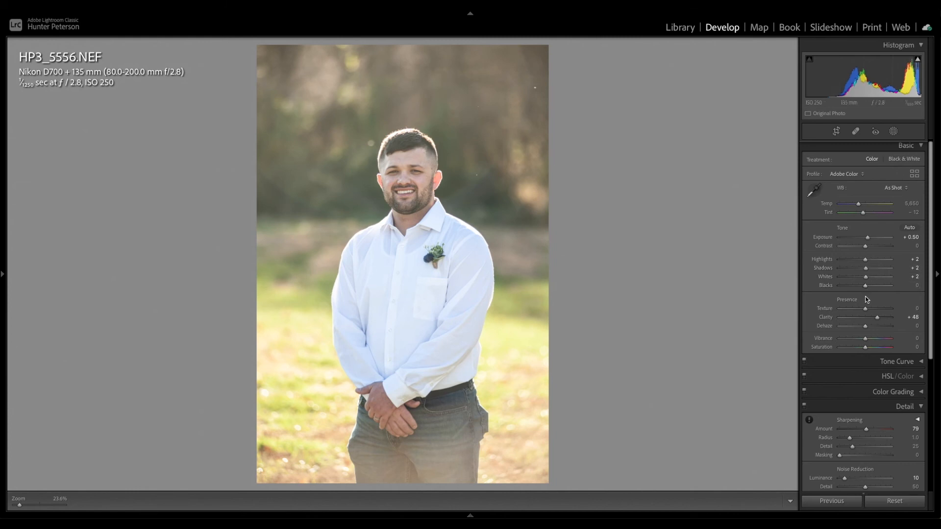
pyautogui.click(866, 317)
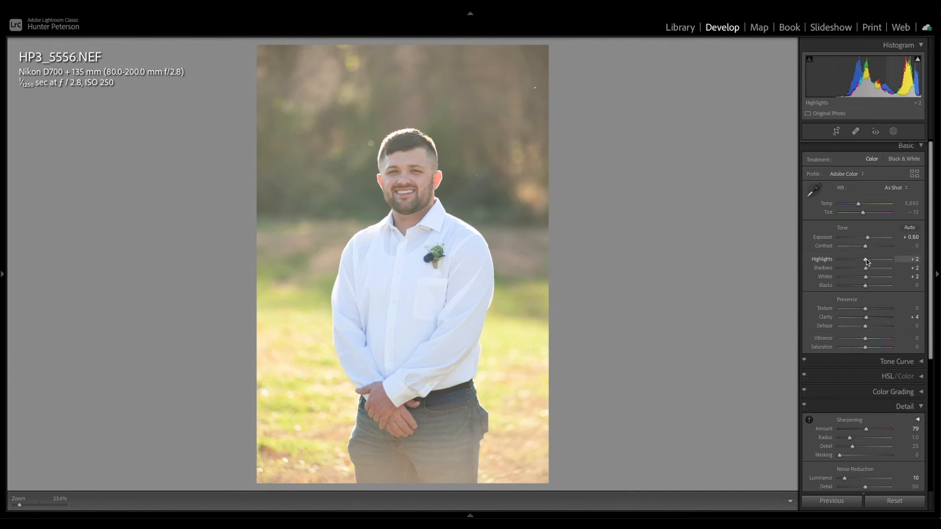
# Set Highlights to −99, Exposure to +0.25 and Temp to 5,737 on the D700 portrait.
pyautogui.moveTo(866, 261); pyautogui.dragTo(865, 239)
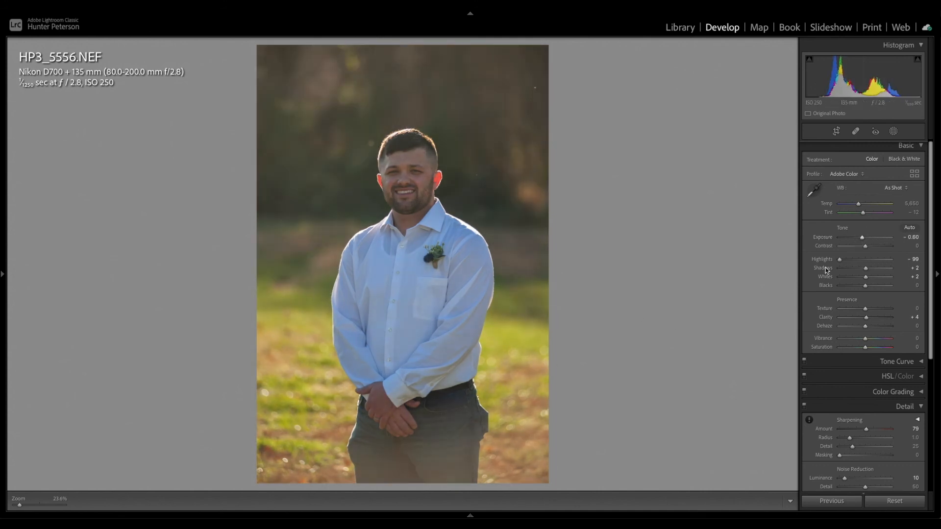
pyautogui.moveTo(861, 239); pyautogui.dragTo(866, 237)
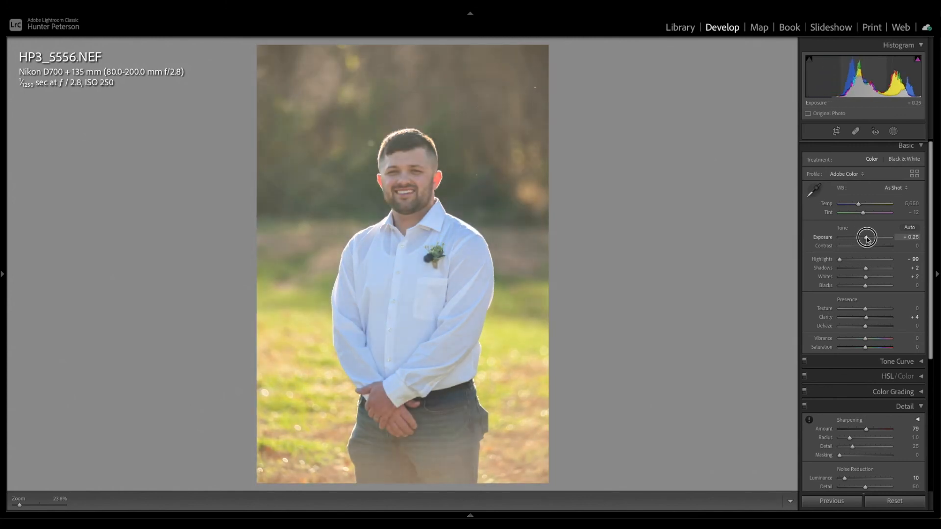
pyautogui.moveTo(858, 205); pyautogui.dragTo(859, 206)
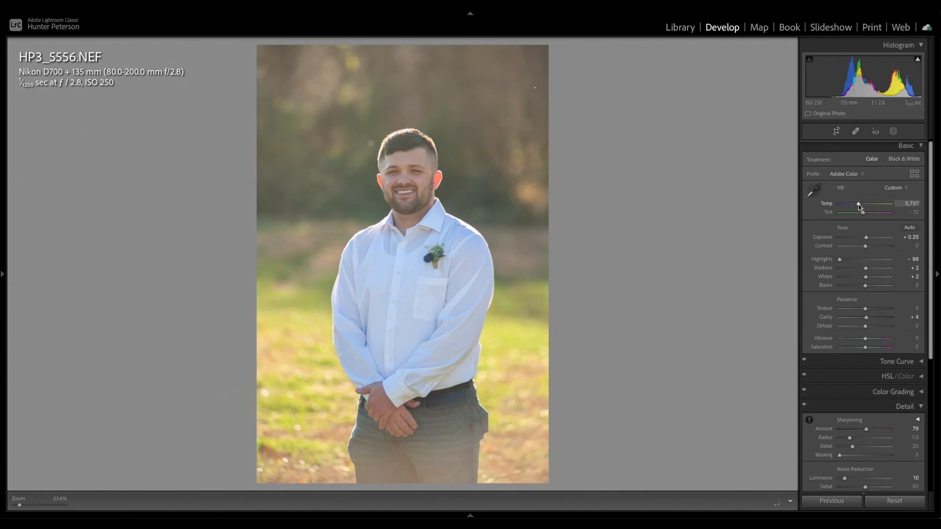
# Set Shadows to −6, Whites to −28, Blacks to −1 and Highlights to −100 on the D700 portrait, comparing it with the confetti photo.
pyautogui.moveTo(866, 268)
pyautogui.mouseDown()
pyautogui.moveTo(880, 268)
pyautogui.moveTo(834, 269)
pyautogui.moveTo(885, 267)
pyautogui.moveTo(822, 266)
pyautogui.moveTo(888, 266)
pyautogui.moveTo(815, 267)
pyautogui.moveTo(890, 264)
pyautogui.moveTo(821, 260)
pyautogui.moveTo(861, 267)
pyautogui.moveTo(842, 278)
pyautogui.moveTo(886, 278)
pyautogui.moveTo(838, 288)
pyautogui.moveTo(888, 288)
pyautogui.moveTo(865, 286)
pyautogui.mouseUp()
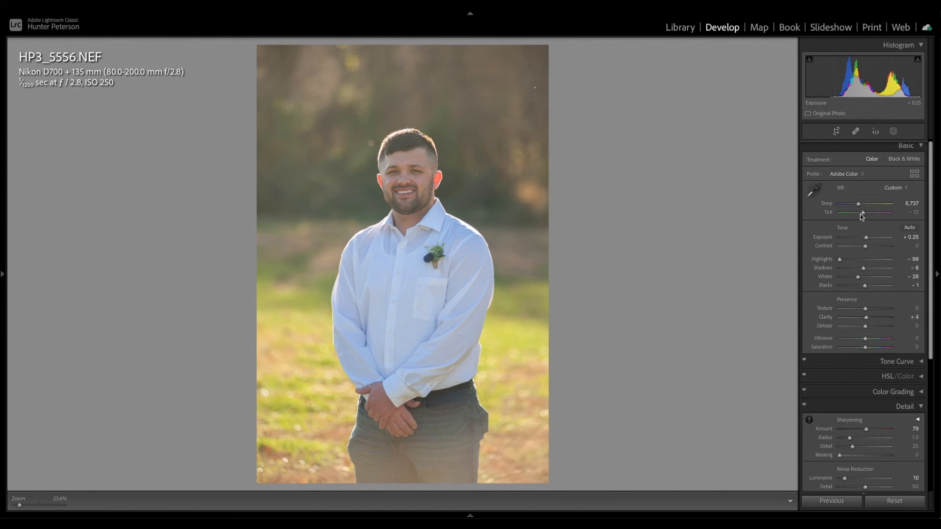
pyautogui.moveTo(866, 237); pyautogui.dragTo(835, 261)
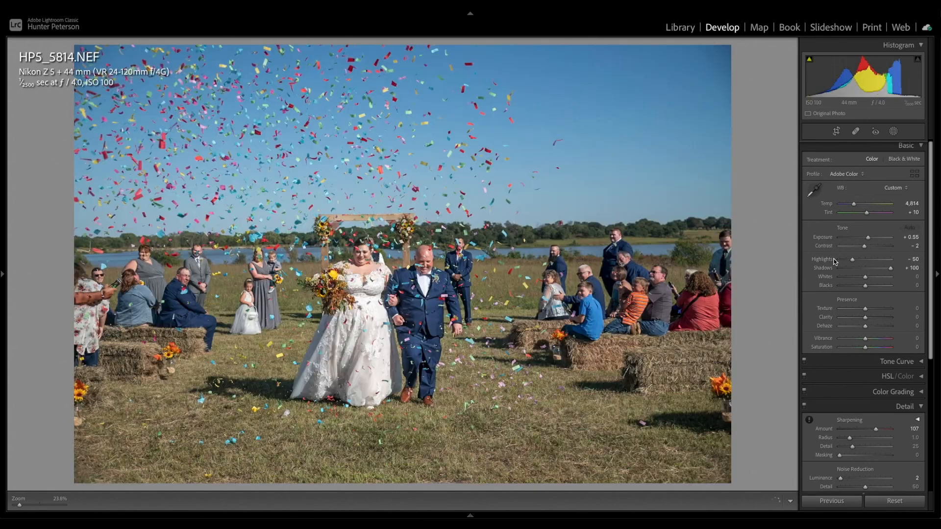
pyautogui.moveTo(838, 260); pyautogui.dragTo(863, 269)
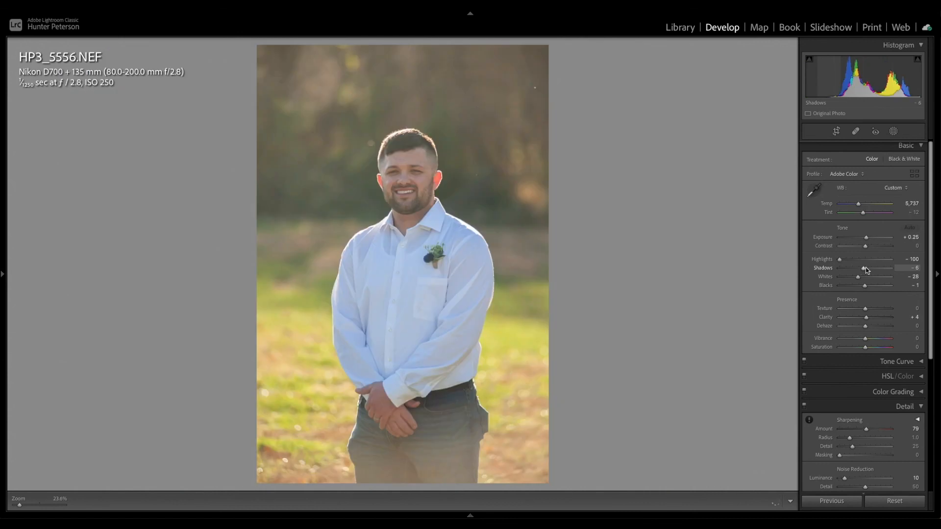
# Reset Highlights and Shadows to 0 on the D700 portrait, and set Whites to +6 and Exposure to −0.30.
pyautogui.moveTo(864, 269)
pyautogui.mouseDown()
pyautogui.moveTo(907, 267)
pyautogui.moveTo(840, 267)
pyautogui.moveTo(909, 268)
pyautogui.moveTo(842, 259)
pyautogui.moveTo(892, 261)
pyautogui.moveTo(846, 259)
pyautogui.moveTo(867, 258)
pyautogui.moveTo(866, 277)
pyautogui.mouseUp()
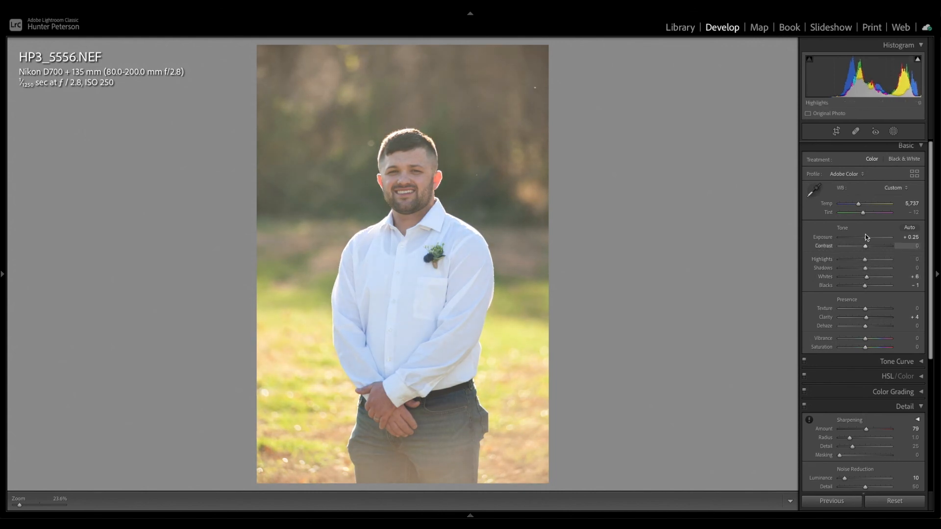
pyautogui.moveTo(865, 238); pyautogui.dragTo(863, 239)
# Set Highlights to −2 and Shadows to +27 on the D610 ceremony photo, and Highlights to −39 and Shadows to +55 on the confetti photo.
pyautogui.moveTo(334, 514)
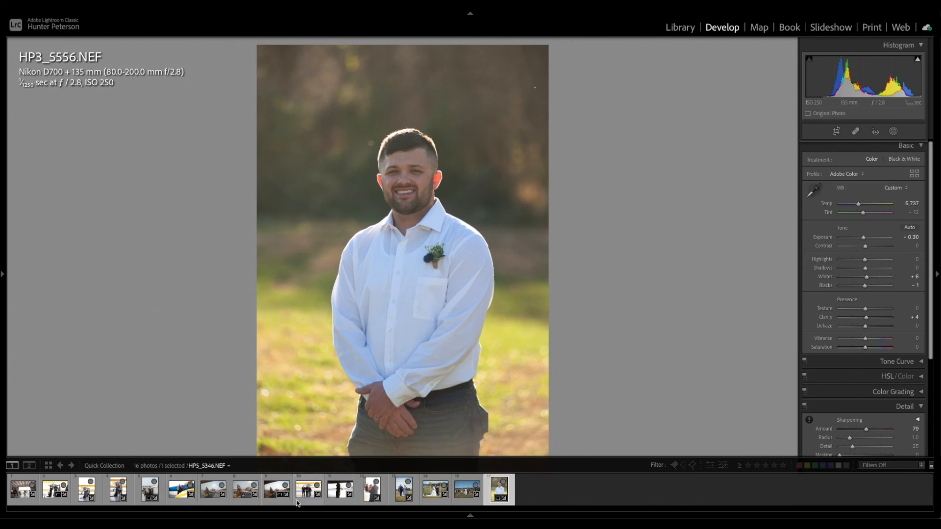
pyautogui.click(427, 492)
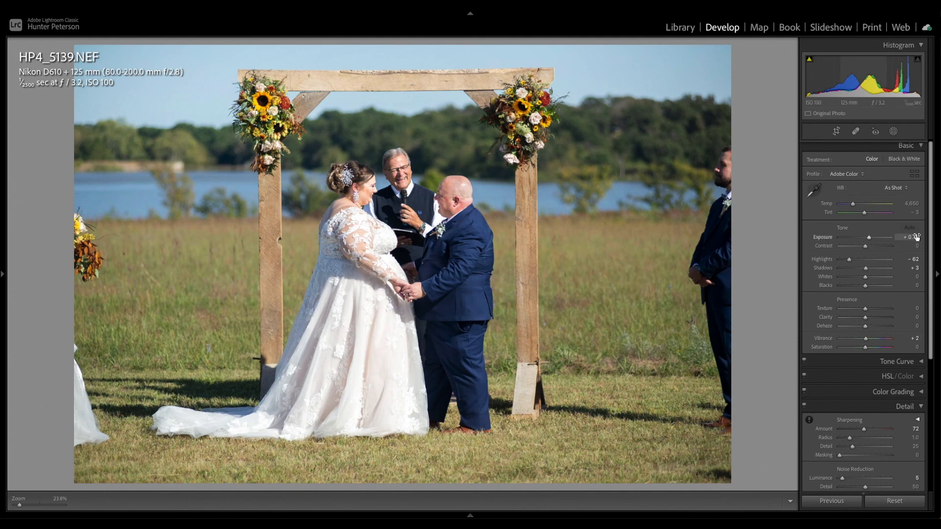
pyautogui.moveTo(841, 260); pyautogui.dragTo(872, 269)
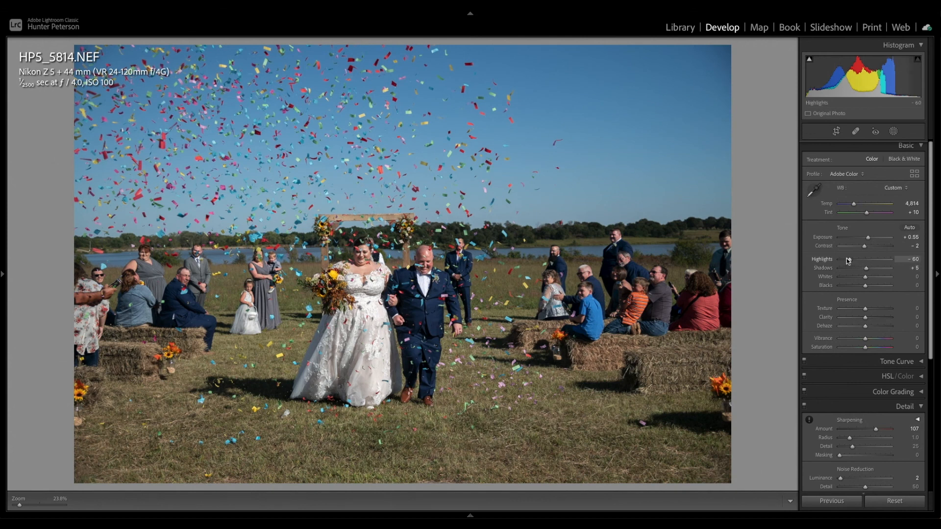
pyautogui.moveTo(848, 261); pyautogui.dragTo(880, 269)
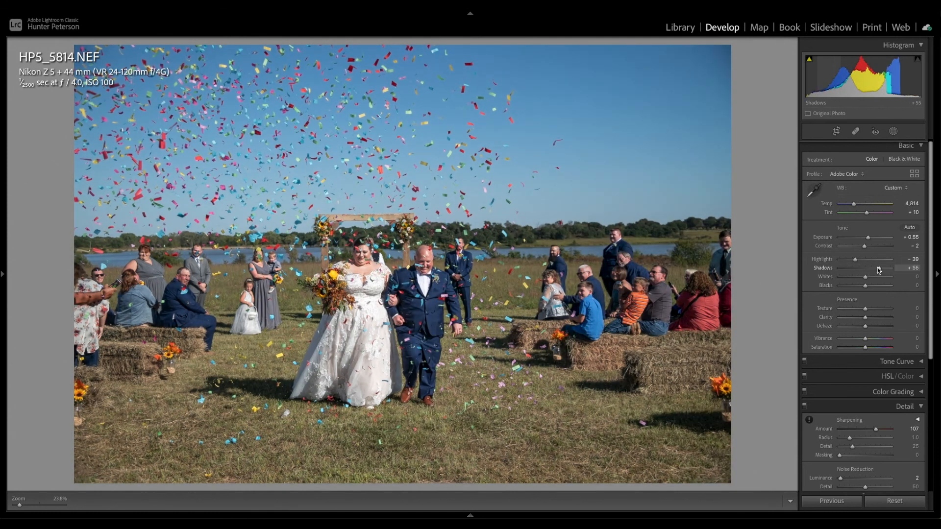
# Set Highlights to +7 and Exposure to −0.45 on the D700 portrait, and compare it with the confetti and D610 ceremony photos.
pyautogui.press('Right')
pyautogui.moveTo(858, 263); pyautogui.dragTo(863, 241)
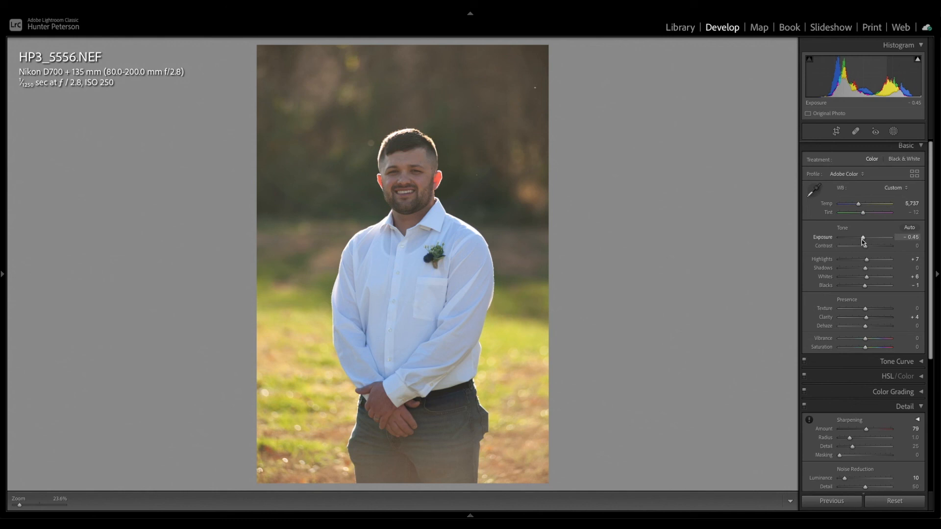
pyautogui.moveTo(692, 516)
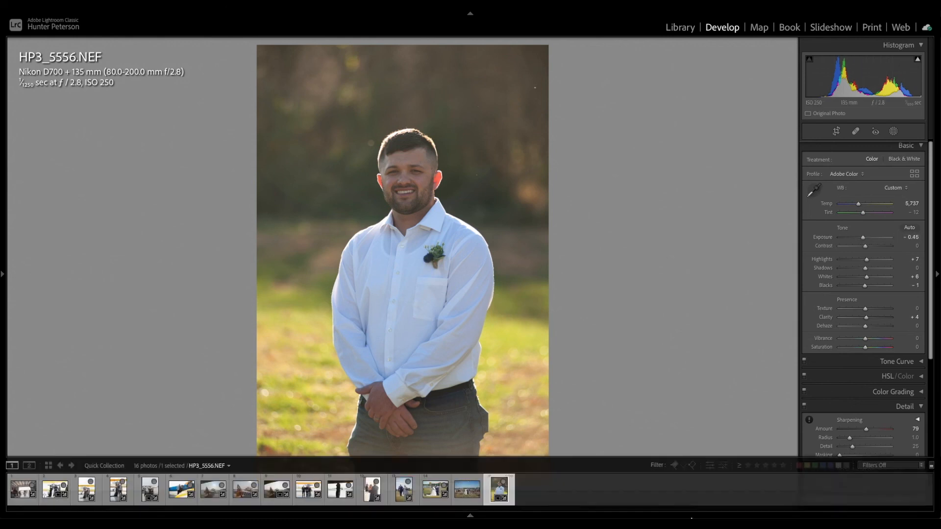
pyautogui.click(466, 499)
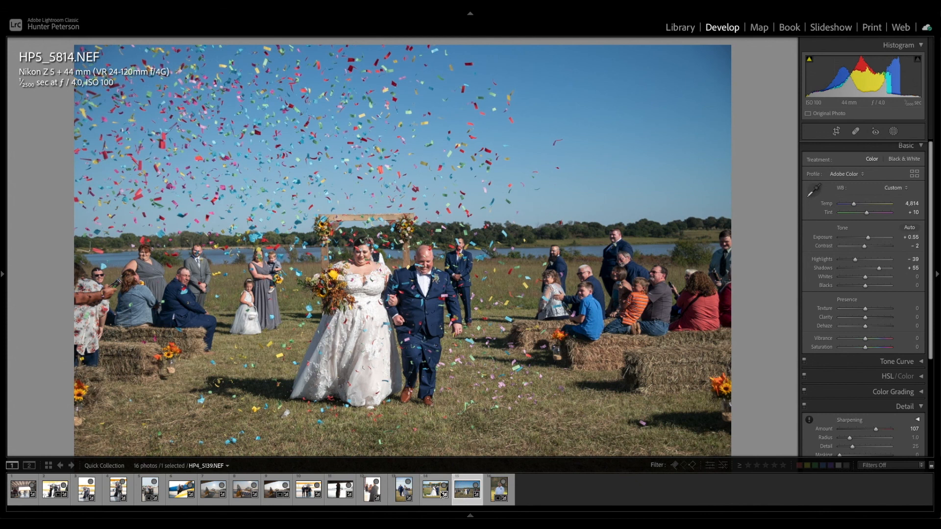
pyautogui.click(427, 492)
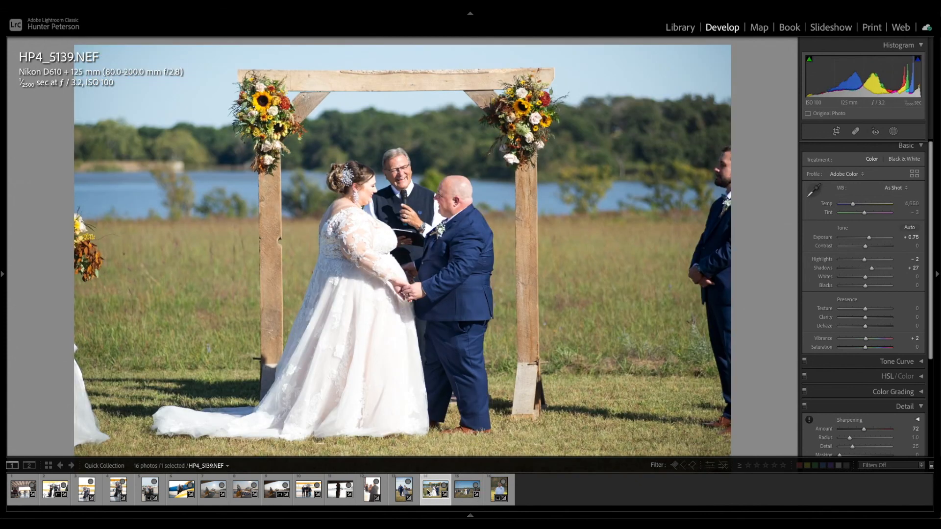